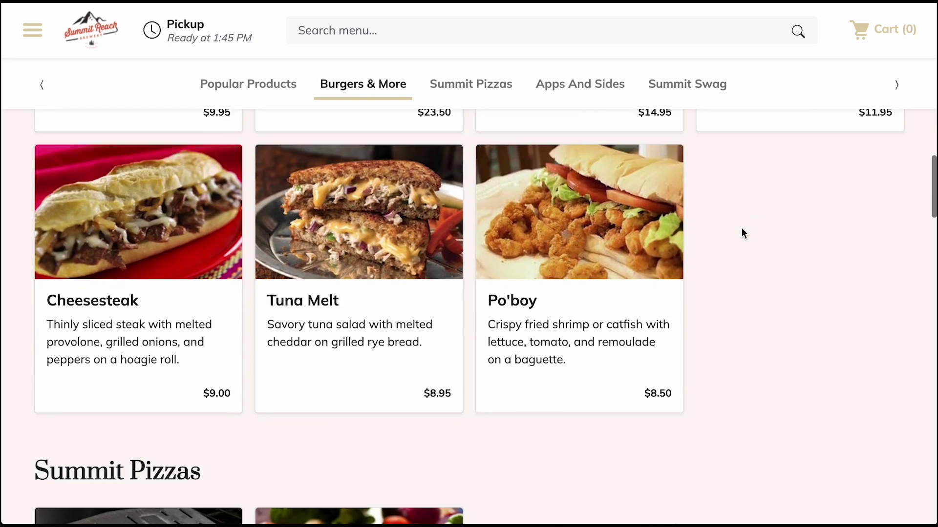
Step: Browse the restaurant's online menu from Burgers & More through the Apps And Sides section
{"action": "scroll", "coordinate": [741, 233], "scroll_direction": "down", "scroll_amount": 18}
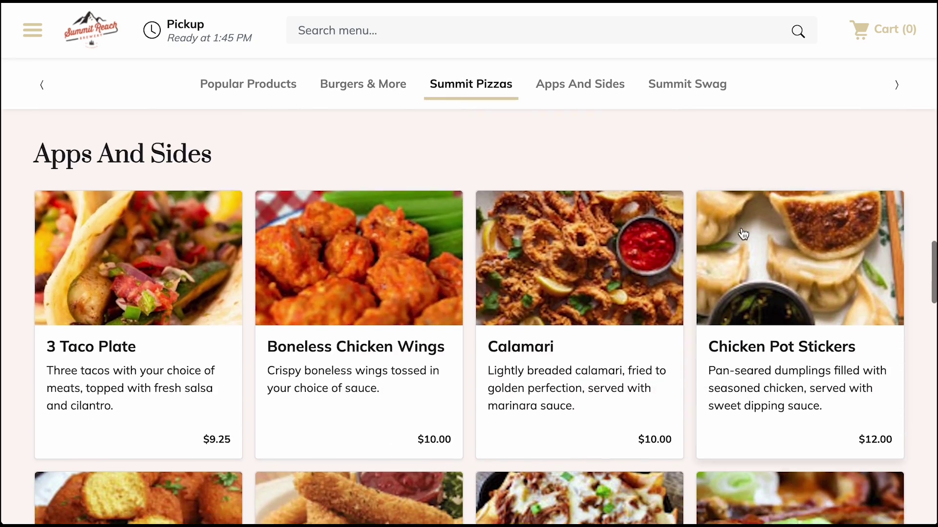
{"action": "scroll", "coordinate": [742, 233], "scroll_direction": "down", "scroll_amount": 15}
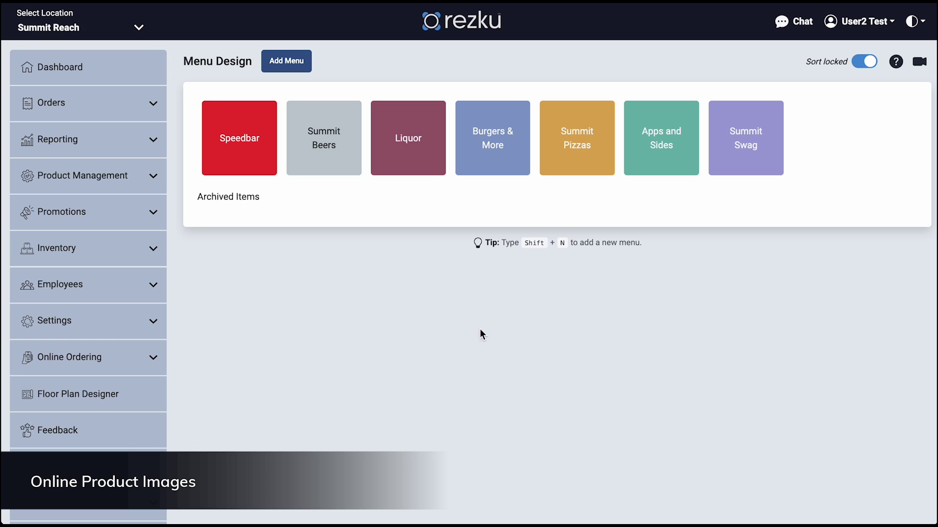
Step: In the Burgers & More menu, pick the burger placeholder icon as Classic Burger's online photo and leave the appearance settings without saving
{"action": "left_click", "coordinate": [495, 145]}
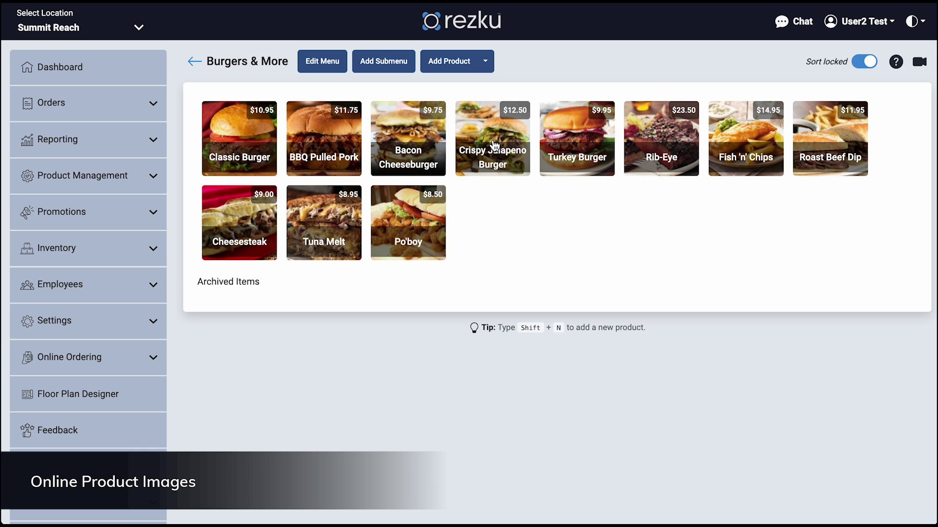
{"action": "left_click", "coordinate": [227, 154]}
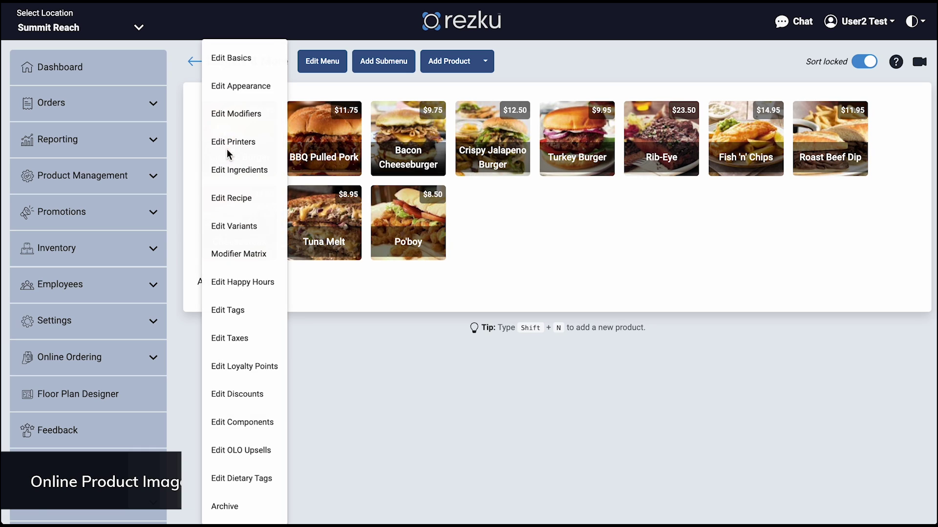
{"action": "left_click", "coordinate": [243, 87]}
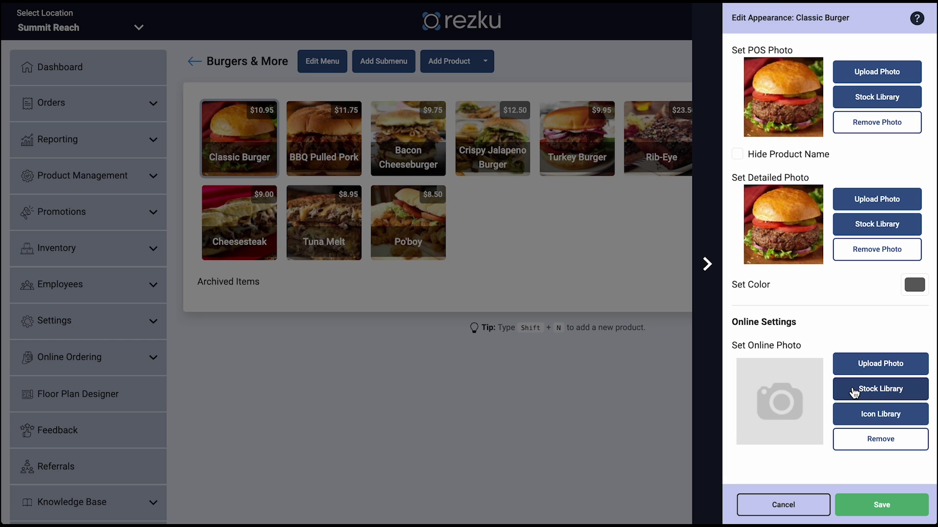
{"action": "left_click", "coordinate": [863, 420]}
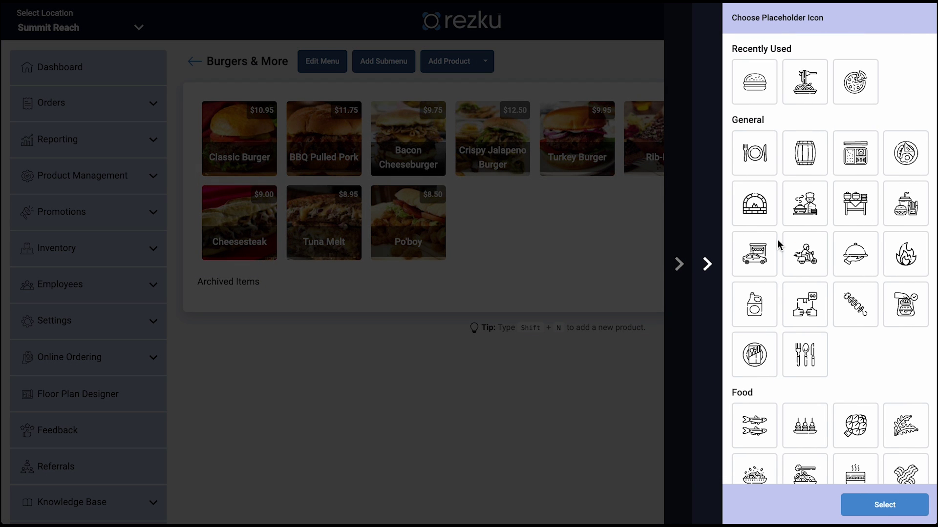
{"action": "left_click", "coordinate": [755, 82]}
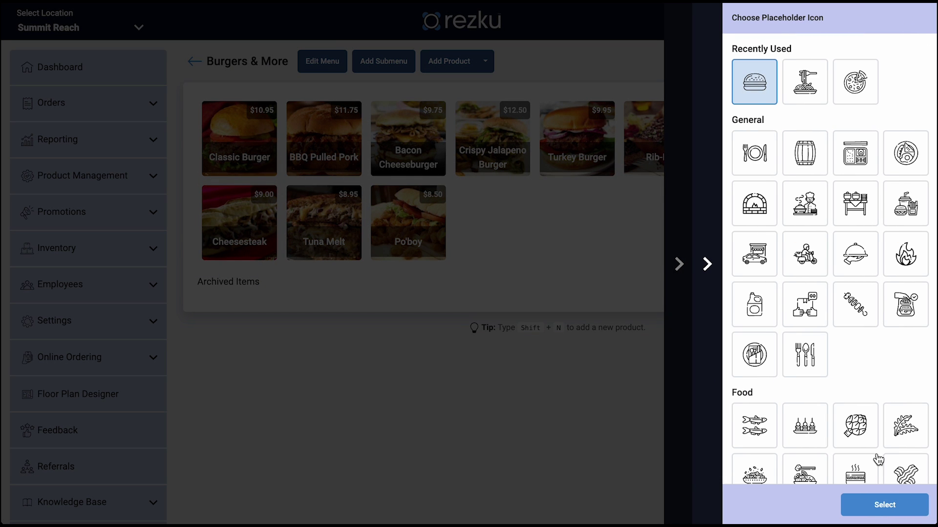
{"action": "left_click", "coordinate": [879, 508]}
{"action": "left_click", "coordinate": [708, 264]}
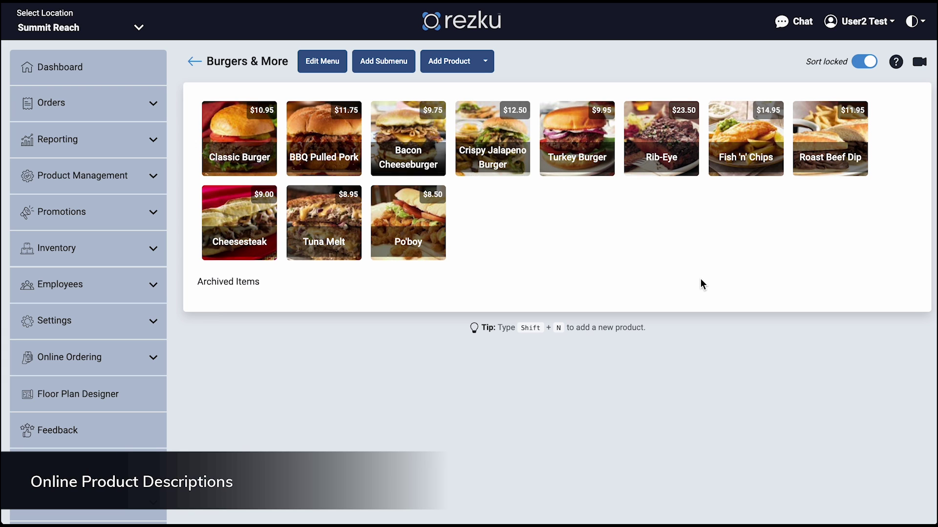
Step: Review the Online Description text in Classic Burger's basic product details
{"action": "right_click", "coordinate": [231, 135]}
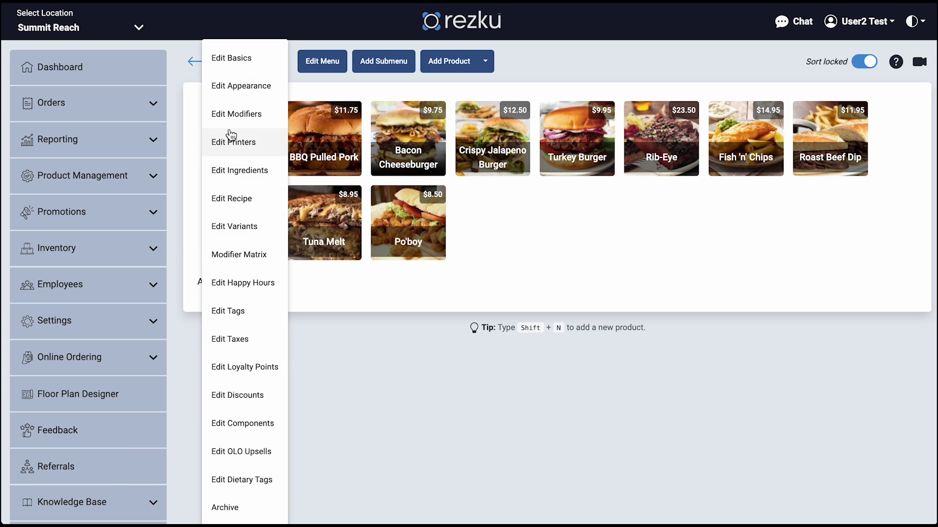
{"action": "left_click", "coordinate": [227, 57]}
{"action": "scroll", "coordinate": [845, 408], "scroll_direction": "down", "scroll_amount": 6}
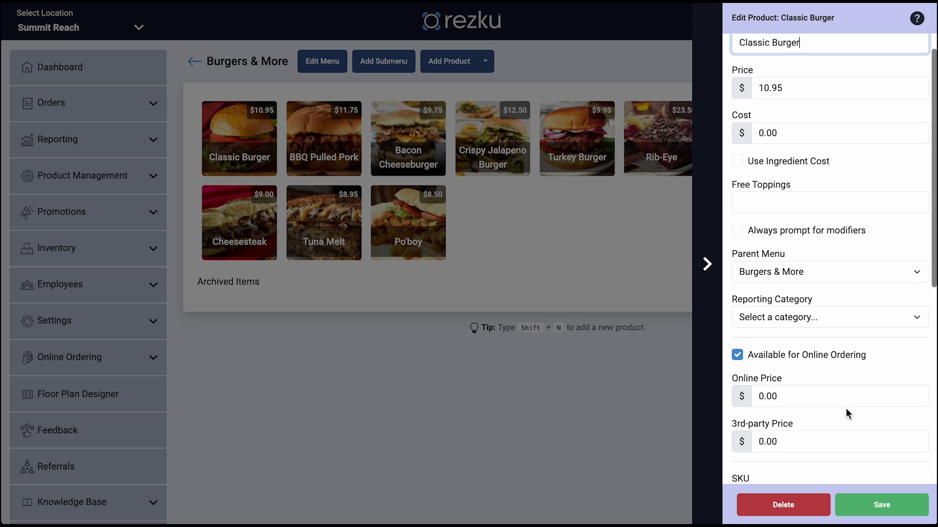
{"action": "scroll", "coordinate": [847, 408], "scroll_direction": "down", "scroll_amount": 2}
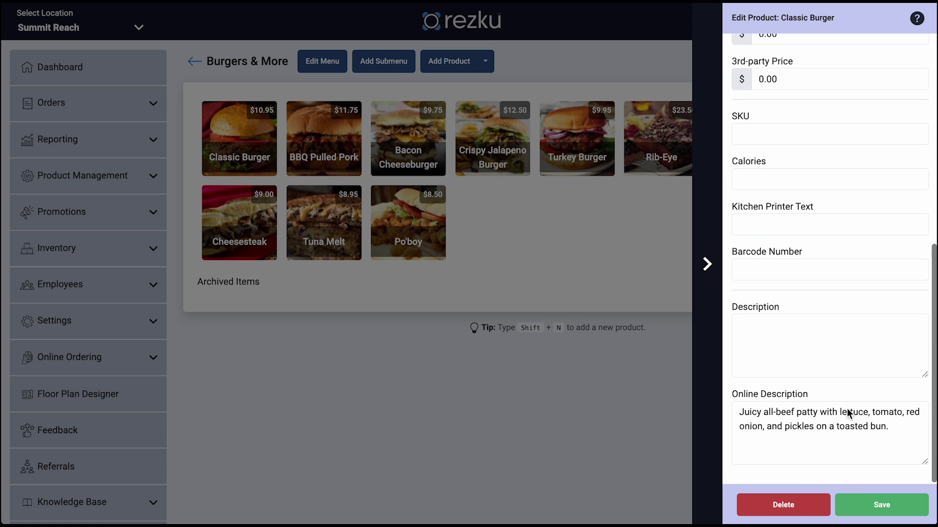
{"action": "left_click_drag", "start_coordinate": [897, 431], "coordinate": [722, 412]}
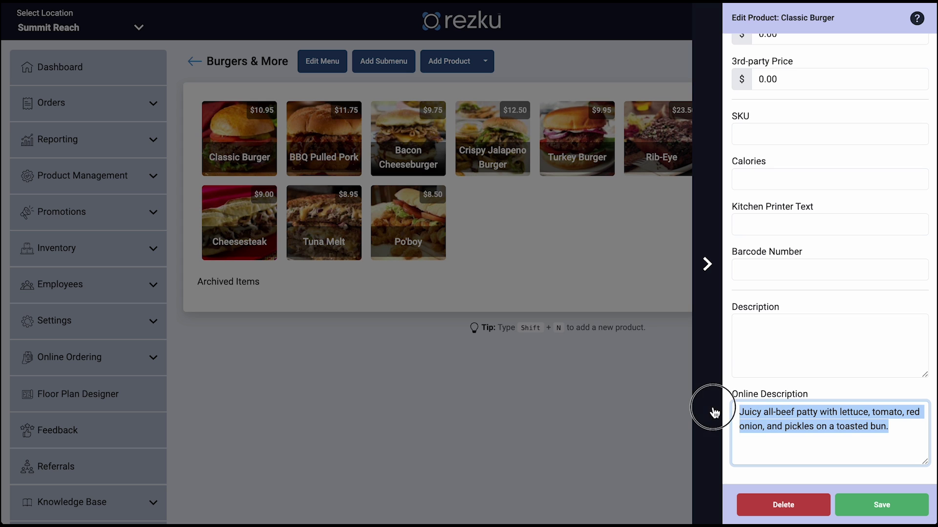
{"action": "left_click", "coordinate": [707, 264]}
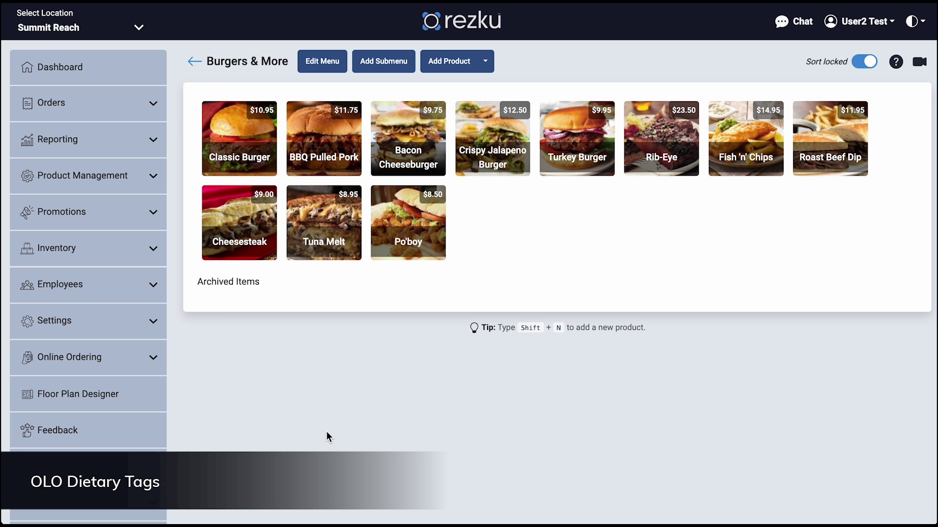
Step: Try applying the Menu Favorite dietary tag to Classic Burger and cancel the change
{"action": "right_click", "coordinate": [232, 137]}
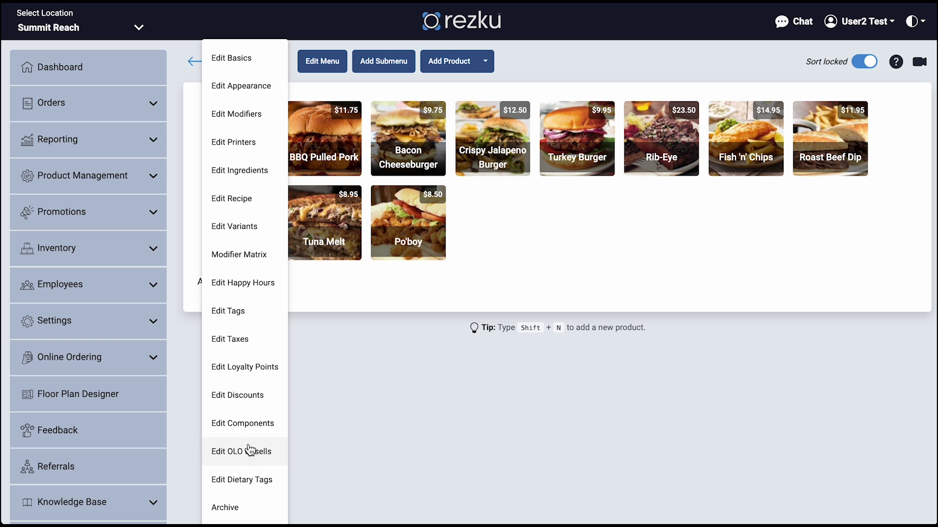
{"action": "left_click", "coordinate": [254, 481]}
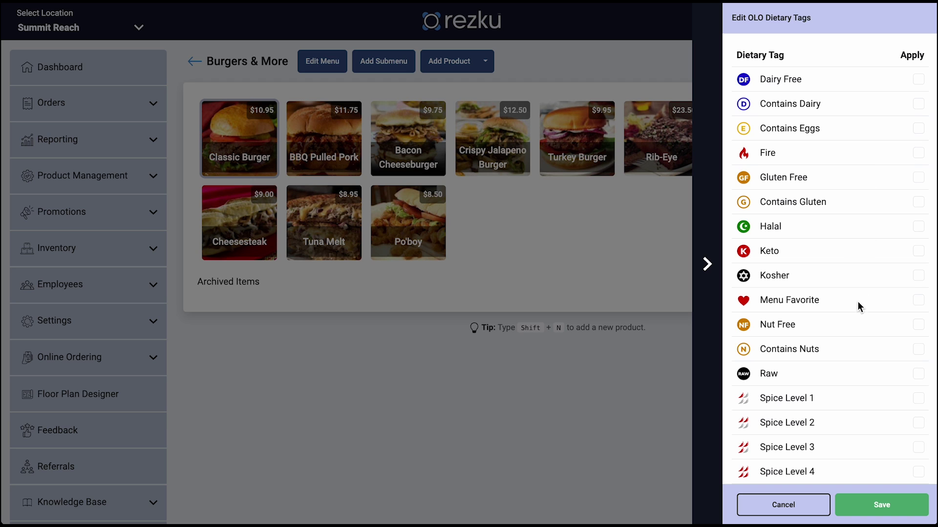
{"action": "left_click", "coordinate": [918, 300]}
{"action": "scroll", "coordinate": [860, 391], "scroll_direction": "down", "scroll_amount": 1}
{"action": "scroll", "coordinate": [851, 407], "scroll_direction": "up", "scroll_amount": 1}
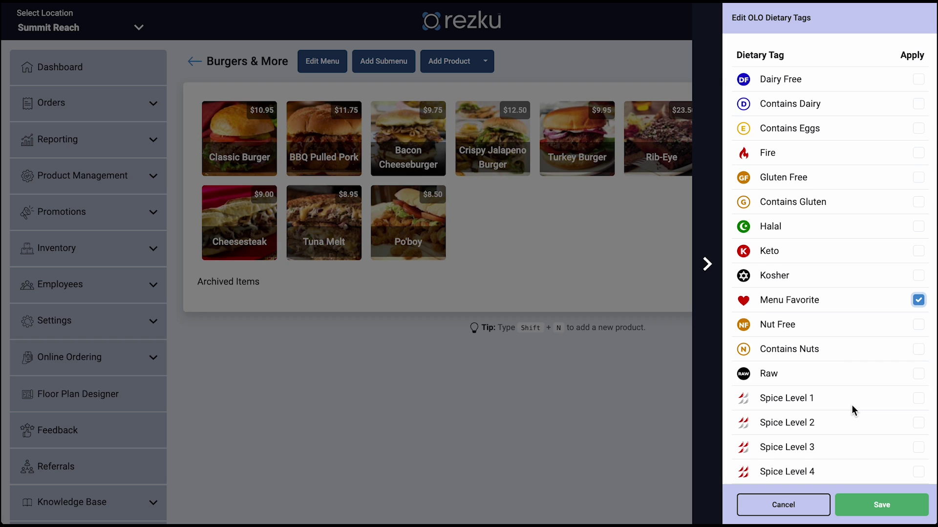
{"action": "left_click", "coordinate": [775, 512]}
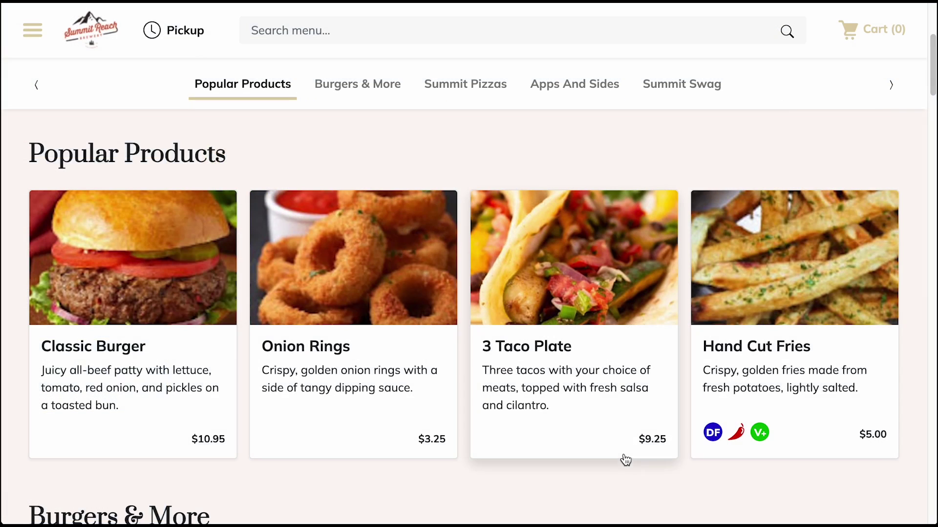
Step: Examine the dietary tags of Hand Cut Fries among the popular products on the online menu
{"action": "left_click", "coordinate": [759, 403]}
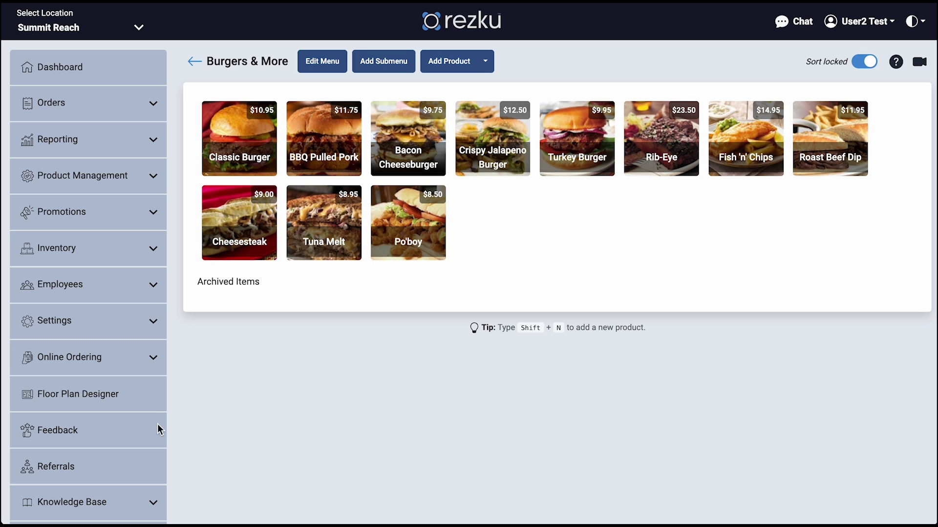
Step: Review the order types and the online delivery setup, including the delivery minimum order total, in the online order settings
{"action": "left_click", "coordinate": [152, 358]}
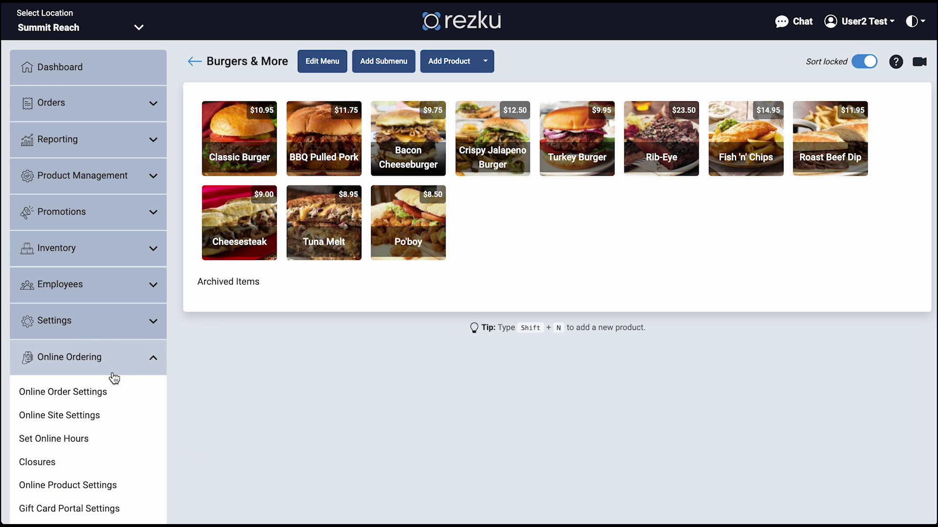
{"action": "left_click", "coordinate": [98, 397]}
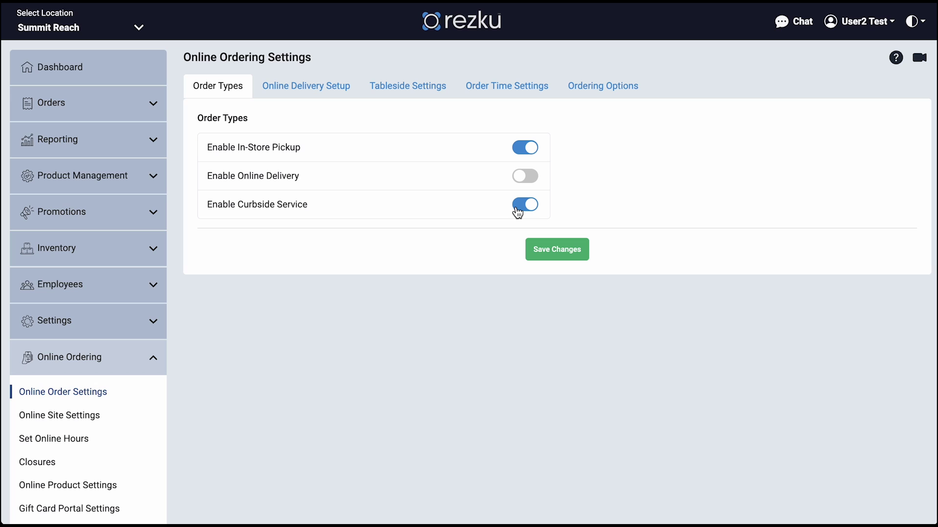
{"action": "left_click", "coordinate": [316, 94]}
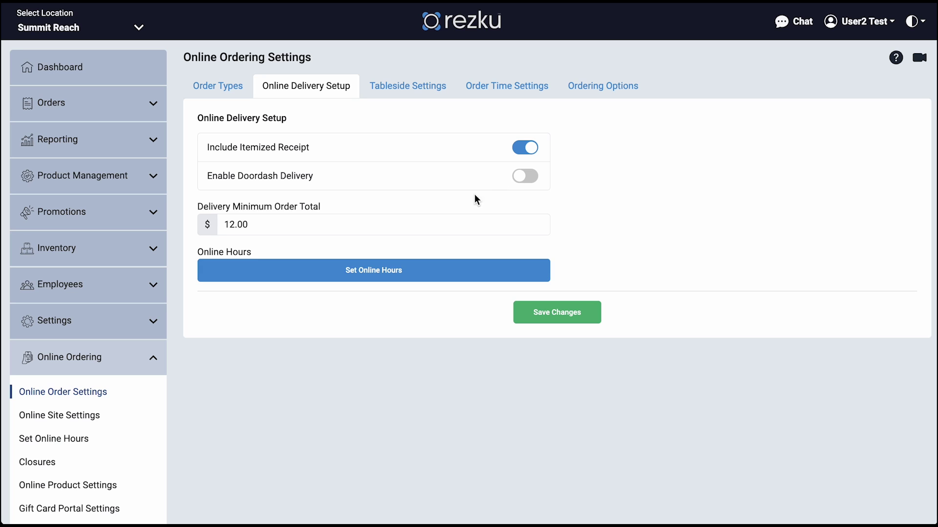
{"action": "left_click", "coordinate": [307, 231]}
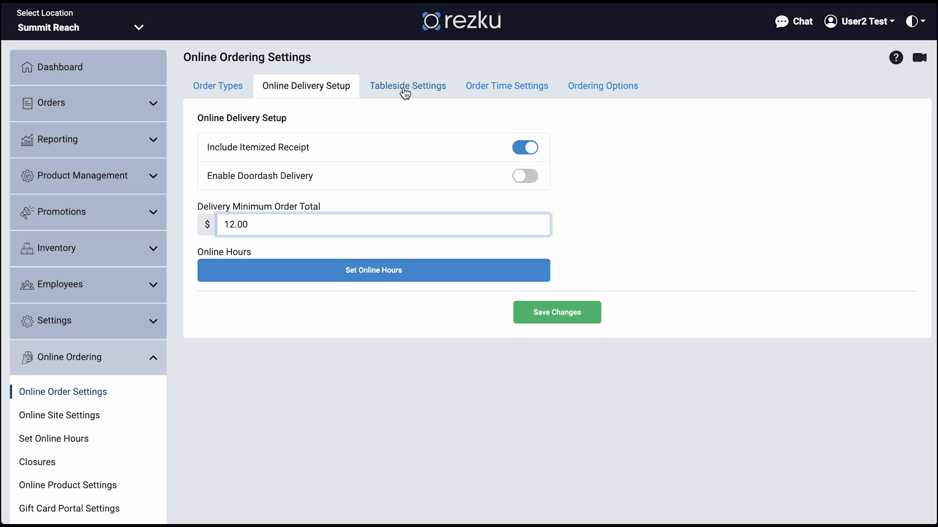
Step: Enable tableside service and set the tableside type to Dine-In
{"action": "left_click", "coordinate": [430, 88]}
{"action": "left_click", "coordinate": [524, 149]}
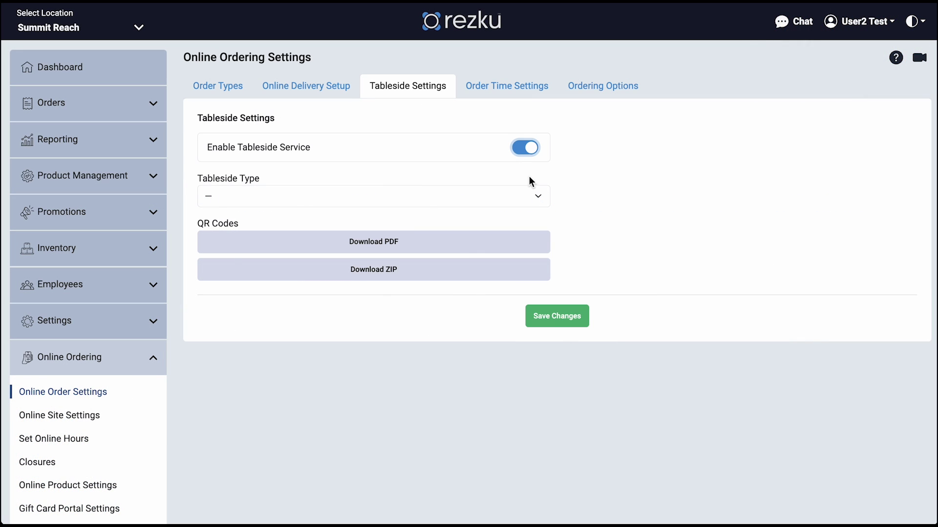
{"action": "left_click", "coordinate": [538, 198]}
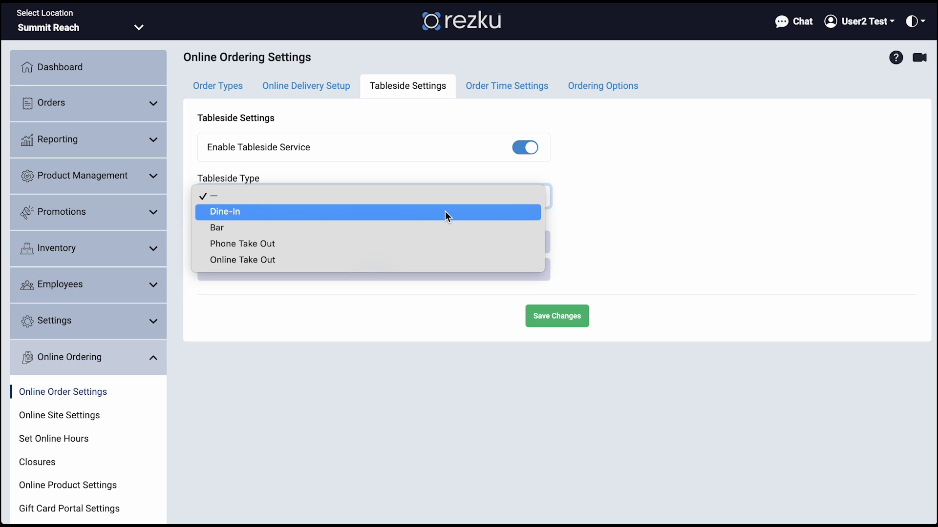
{"action": "left_click", "coordinate": [410, 212]}
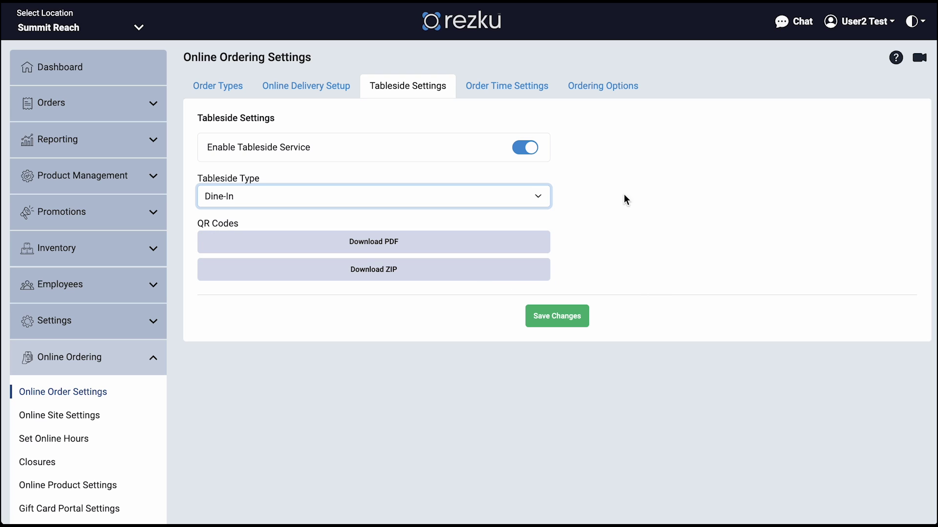
Step: Enable Accept Orders Until Close in the order time settings
{"action": "left_click", "coordinate": [520, 92]}
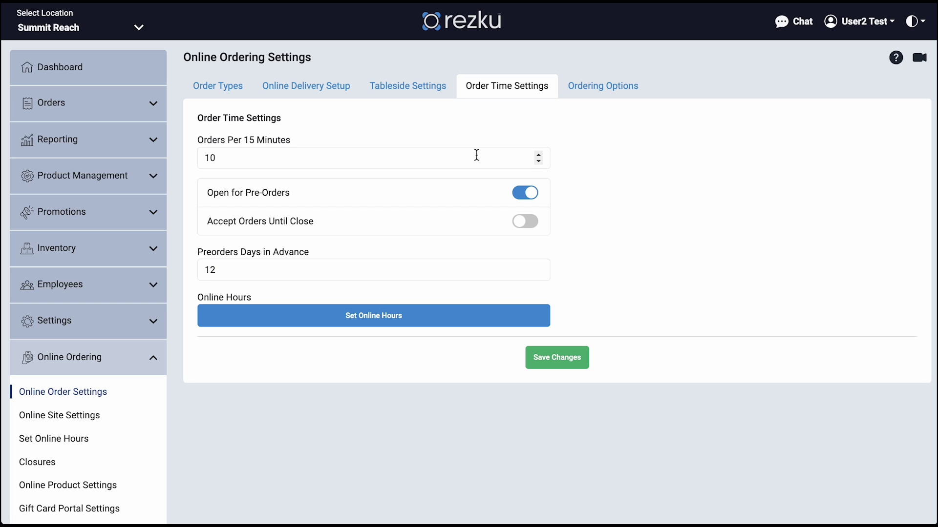
{"action": "left_click", "coordinate": [530, 229]}
Step: In the ordering options, choose Online Take Out for both the delivery type and the takeout type
{"action": "left_click", "coordinate": [609, 88]}
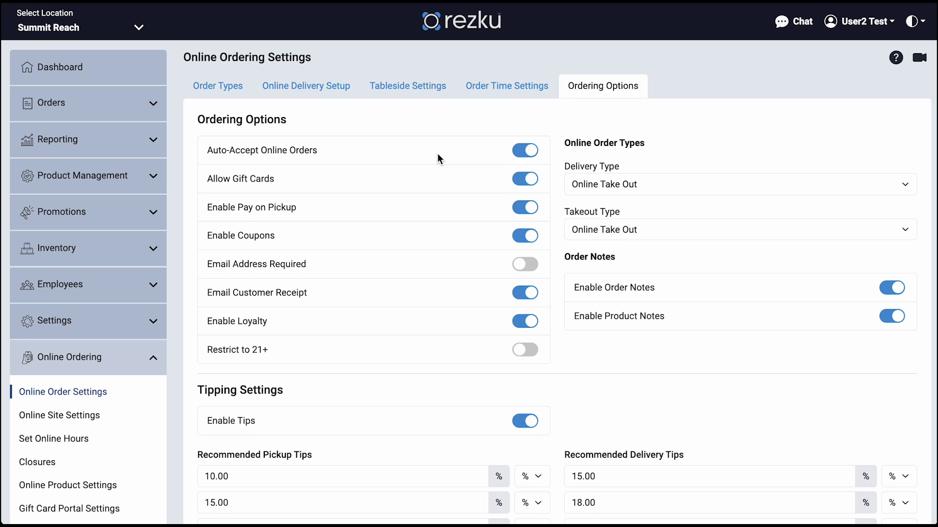
{"action": "scroll", "coordinate": [438, 153], "scroll_direction": "down", "scroll_amount": 1}
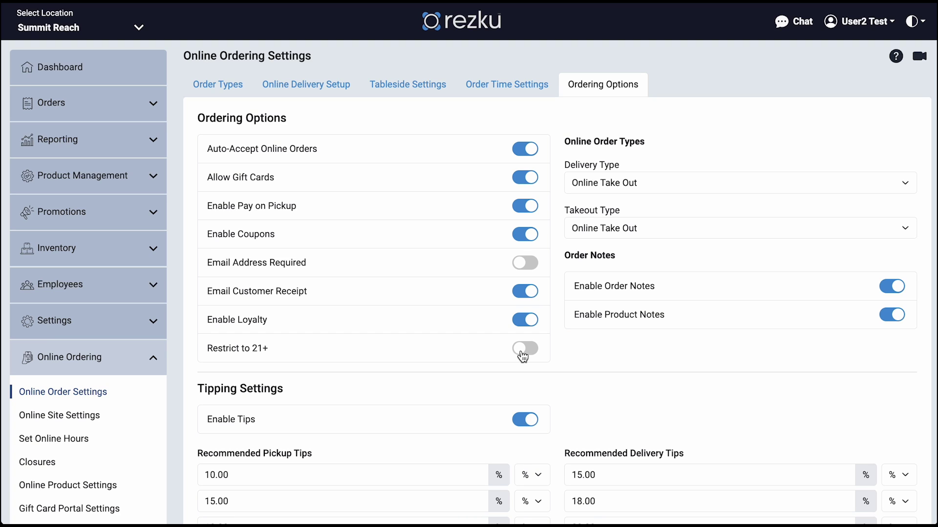
{"action": "left_click", "coordinate": [807, 186]}
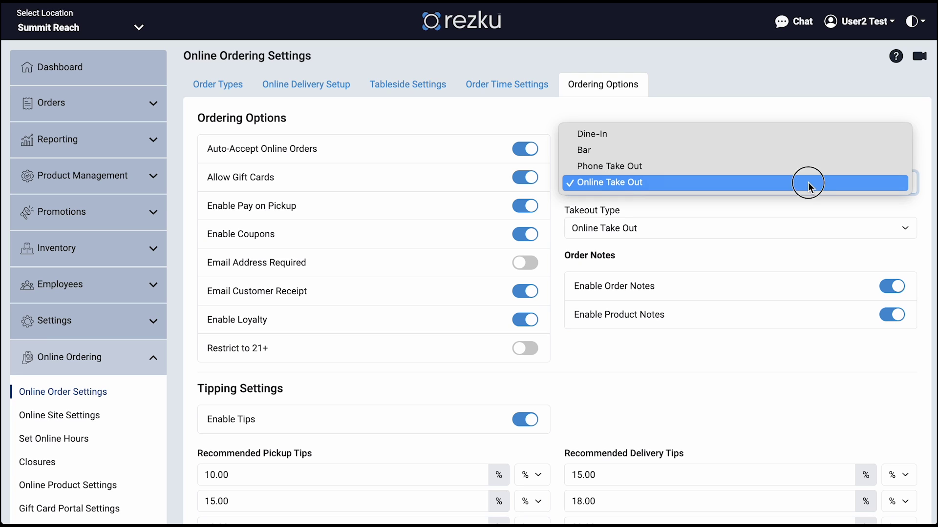
{"action": "left_click", "coordinate": [808, 184]}
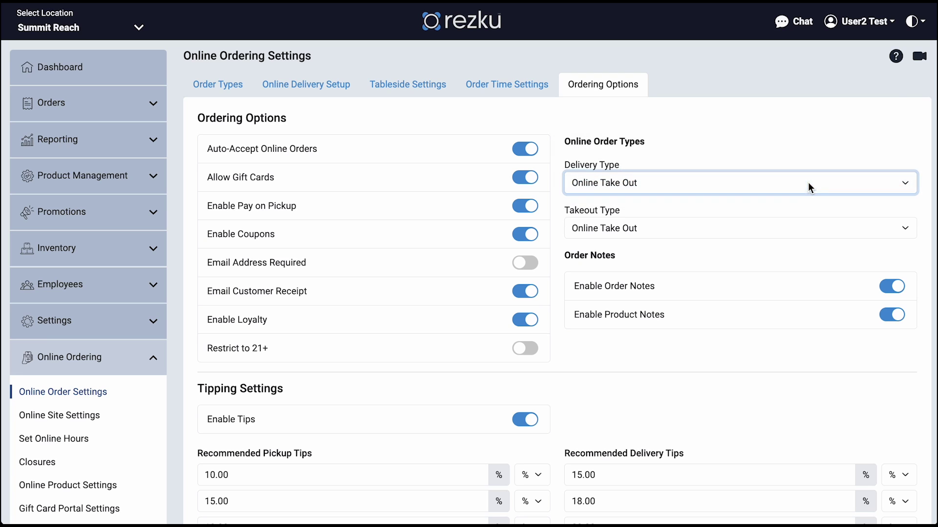
{"action": "left_click", "coordinate": [796, 232]}
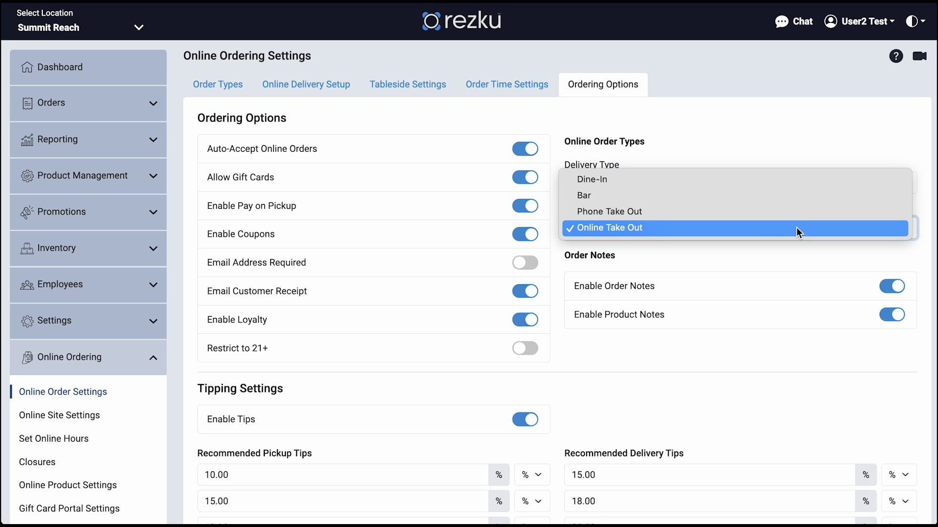
{"action": "left_click", "coordinate": [795, 232]}
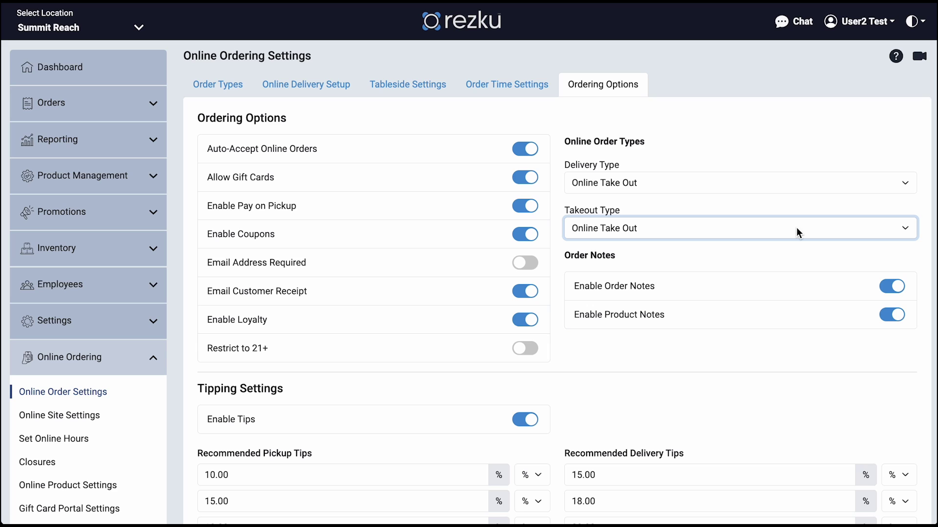
Step: Disable product notes for online orders in the order notes settings
{"action": "left_click", "coordinate": [714, 293]}
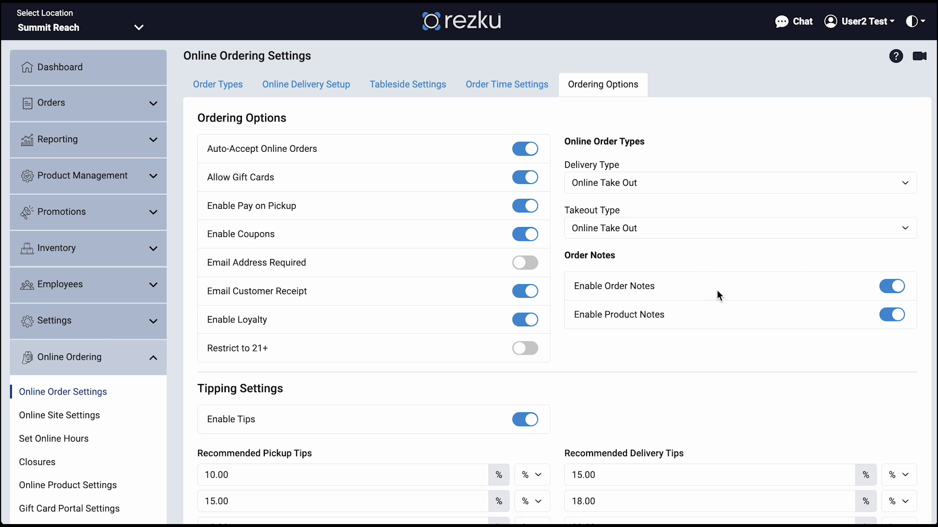
{"action": "left_click", "coordinate": [891, 322]}
Step: Switch the first recommended pickup tip from percent to dollars and back to percent in the tipping settings
{"action": "scroll", "coordinate": [756, 378], "scroll_direction": "down", "scroll_amount": 4}
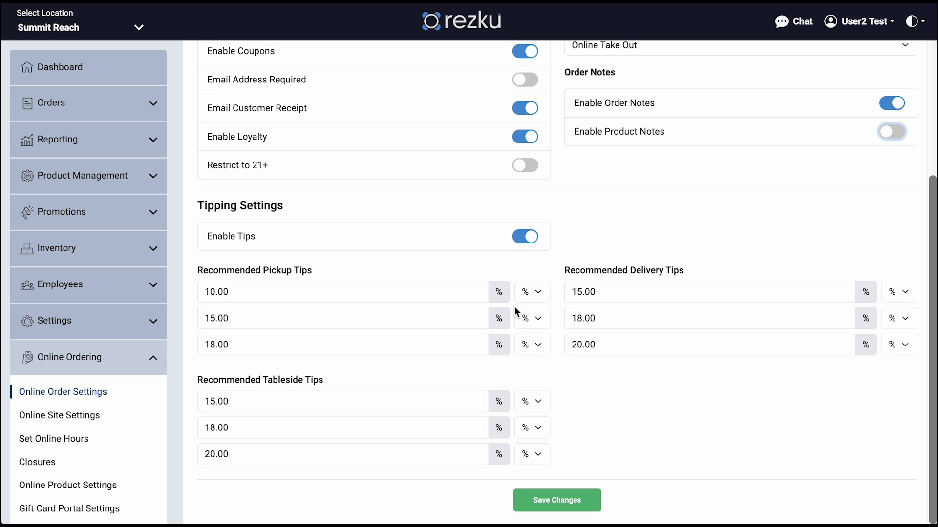
{"action": "left_click", "coordinate": [545, 292]}
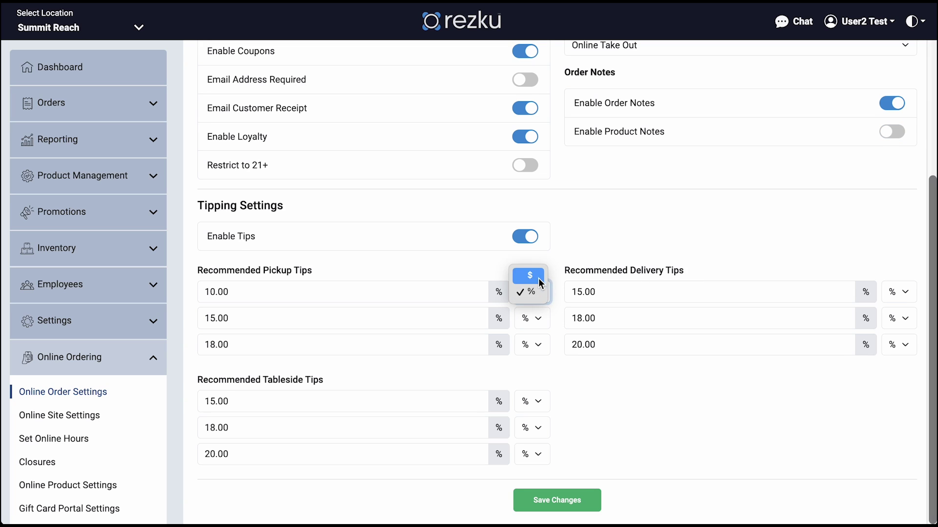
{"action": "left_click", "coordinate": [536, 277]}
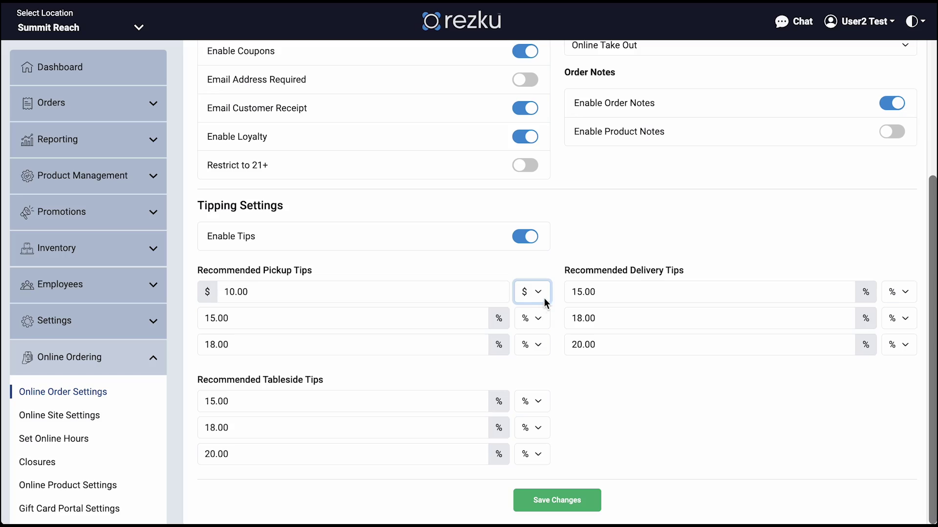
{"action": "left_click", "coordinate": [544, 297]}
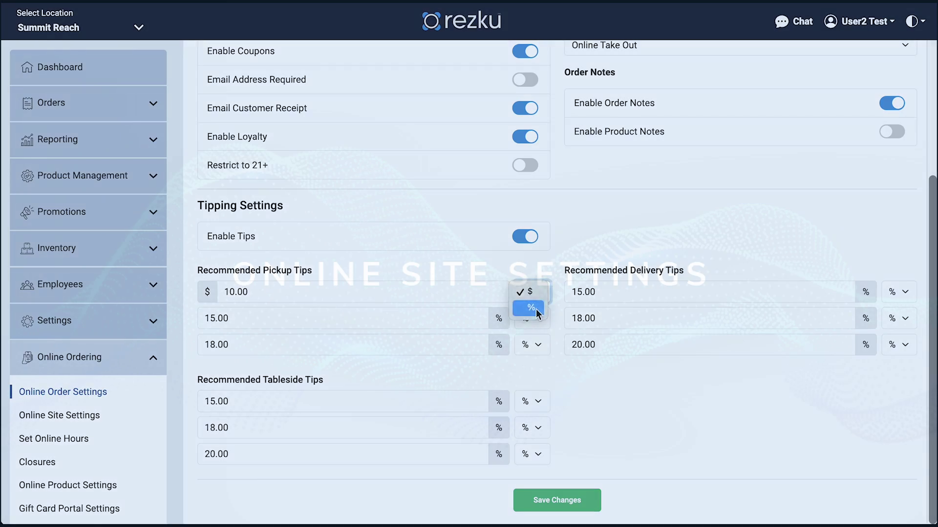
{"action": "left_click", "coordinate": [535, 309]}
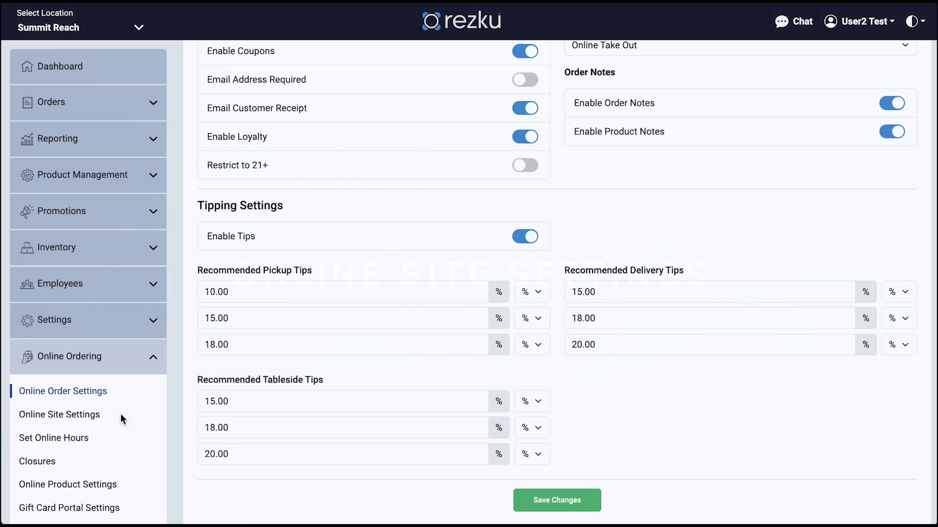
Step: Open the online site settings and switch Enable Online Ordering off and back on
{"action": "left_click", "coordinate": [73, 419]}
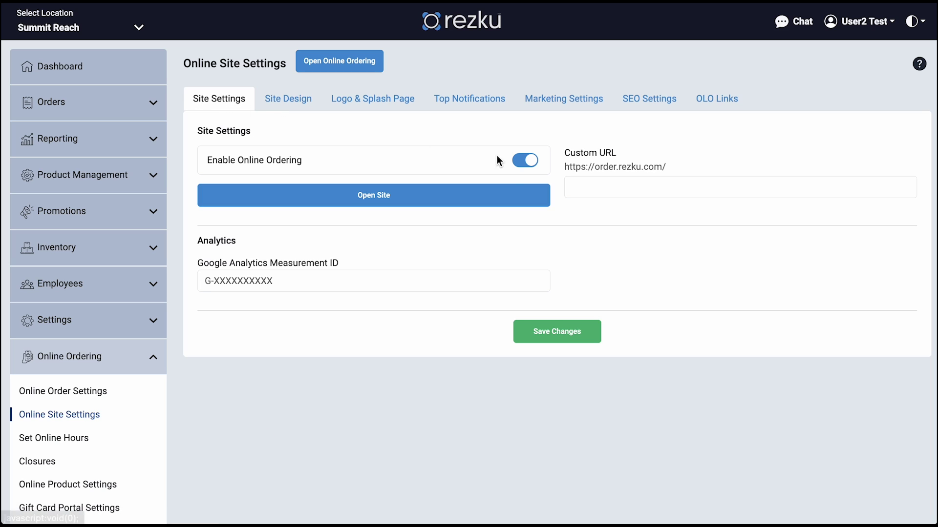
{"action": "left_click", "coordinate": [523, 167]}
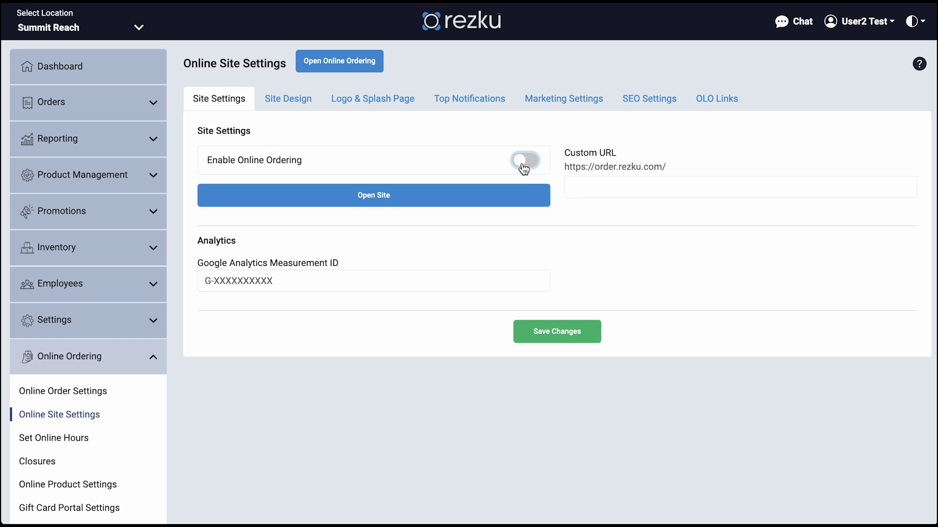
{"action": "left_click", "coordinate": [523, 166]}
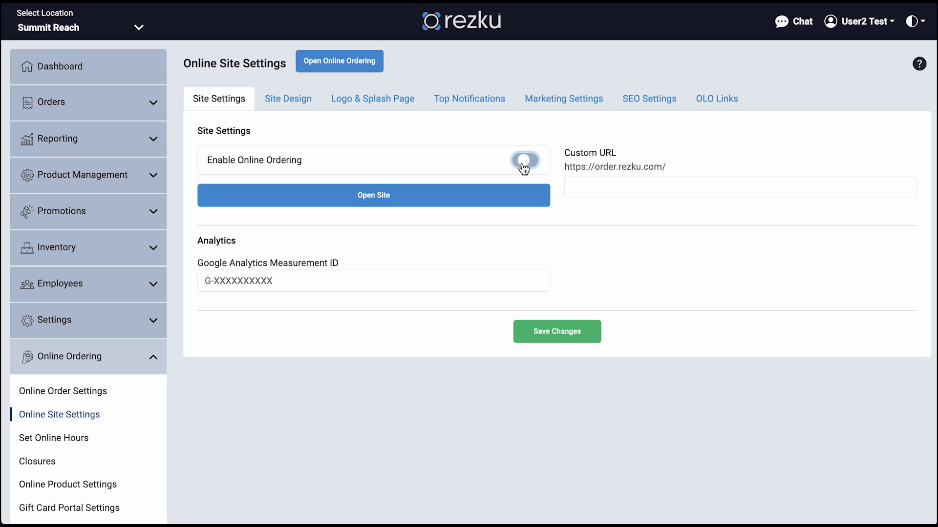
Step: Set the custom URL of the ordering site to summit_reach and save the site settings
{"action": "left_click", "coordinate": [689, 182]}
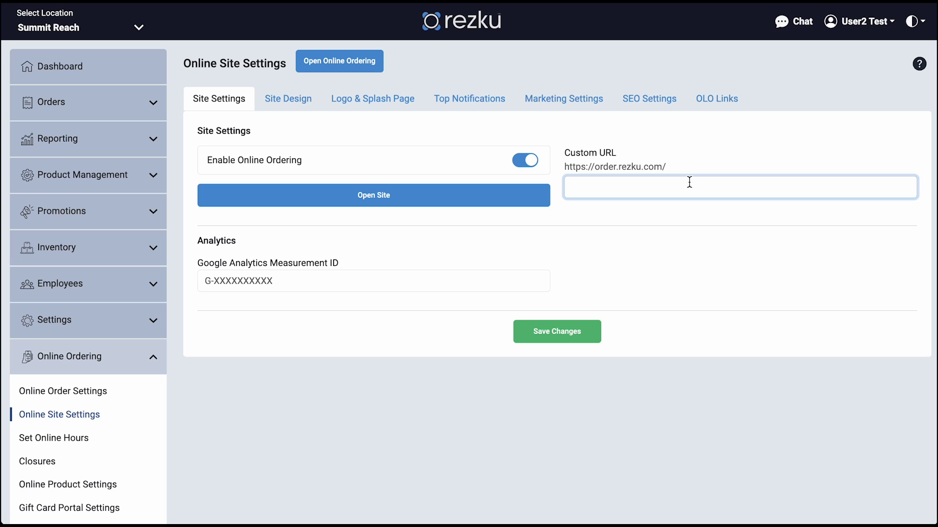
{"action": "type", "text": "summit_reach"}
{"action": "left_click", "coordinate": [605, 256]}
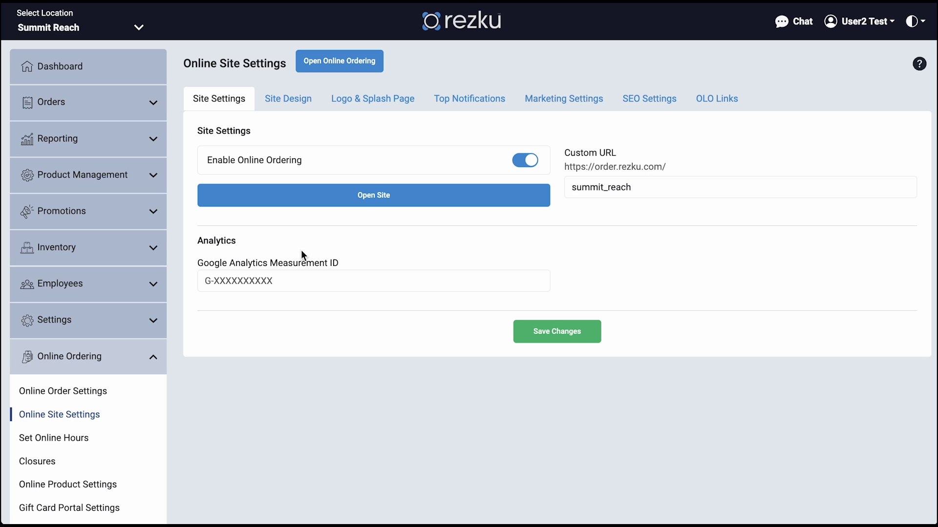
{"action": "left_click", "coordinate": [316, 282]}
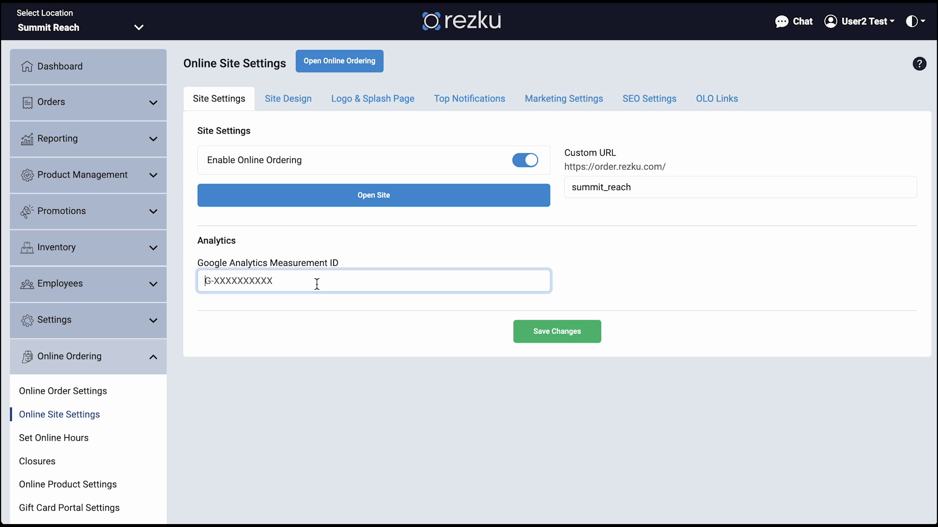
{"action": "left_click", "coordinate": [563, 341]}
Step: In the site design settings, try the Default menu layout and choose the Large layout
{"action": "left_click", "coordinate": [283, 98]}
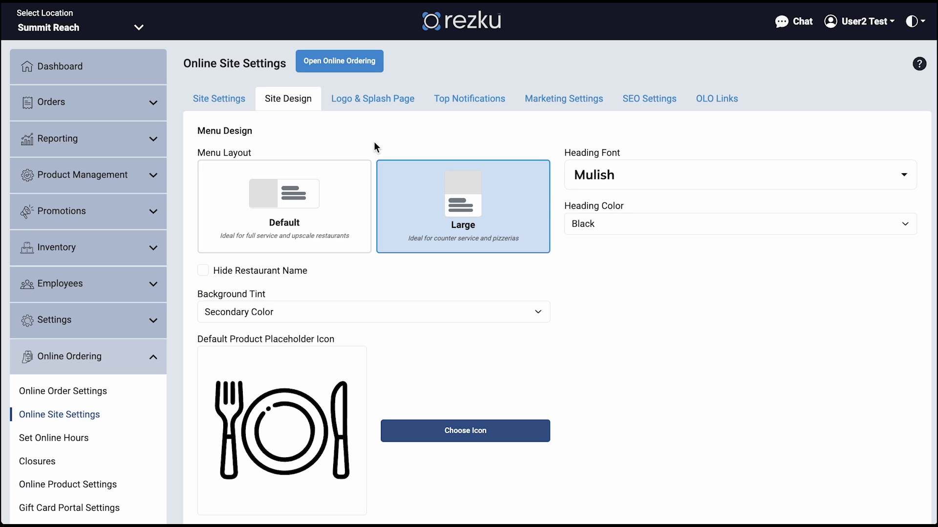
{"action": "left_click", "coordinate": [345, 208]}
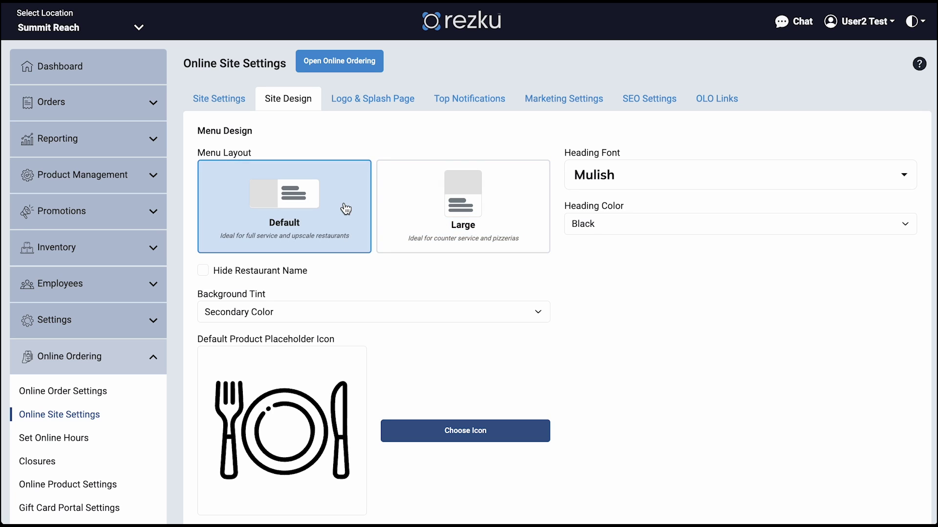
{"action": "left_click", "coordinate": [416, 211]}
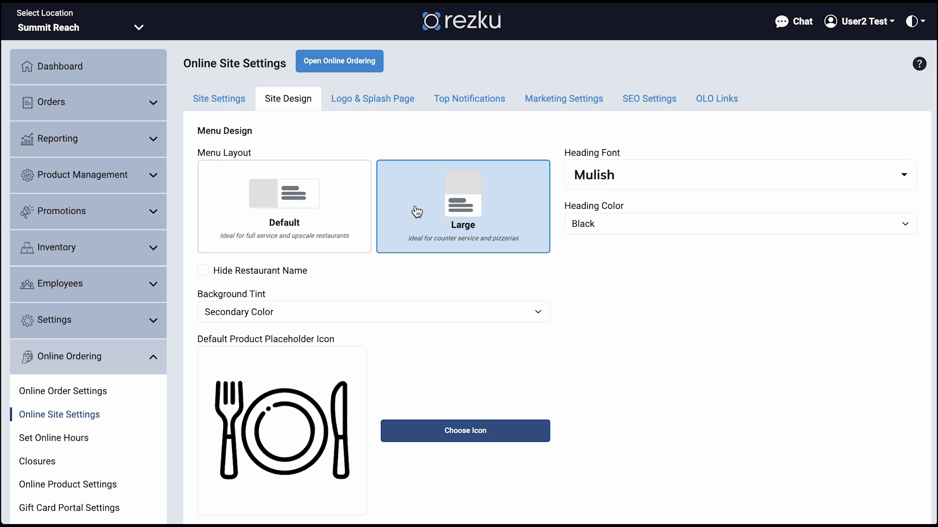
Step: Set the menu heading font to Prata and select Black as the heading color
{"action": "left_click", "coordinate": [677, 182]}
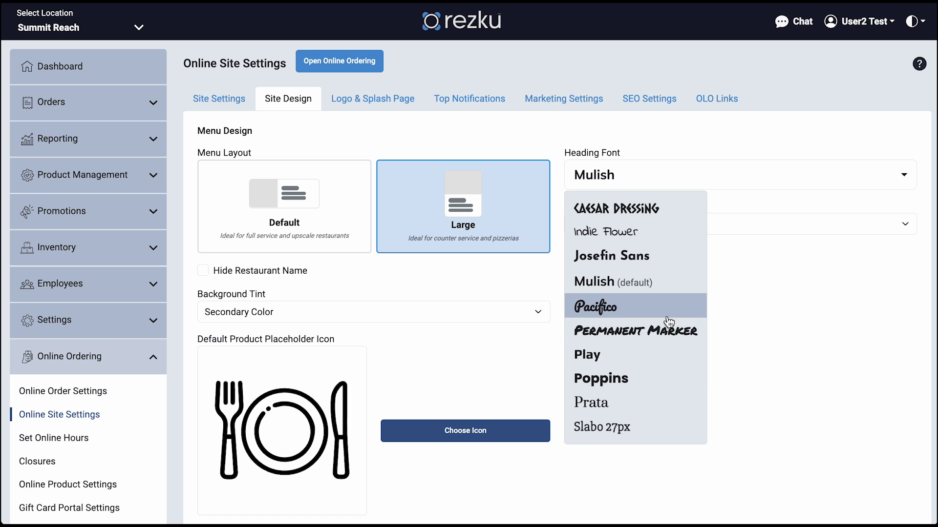
{"action": "left_click", "coordinate": [660, 403]}
{"action": "left_click", "coordinate": [658, 233]}
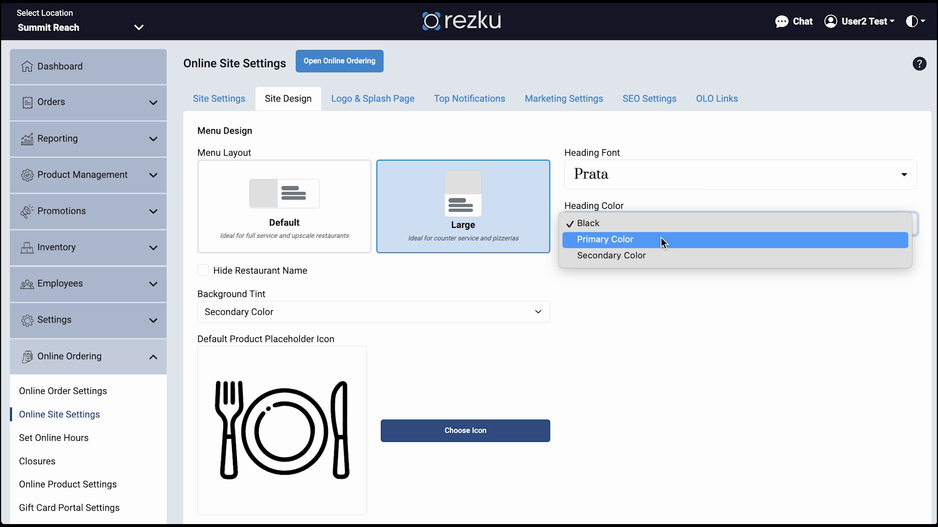
{"action": "left_click", "coordinate": [665, 223]}
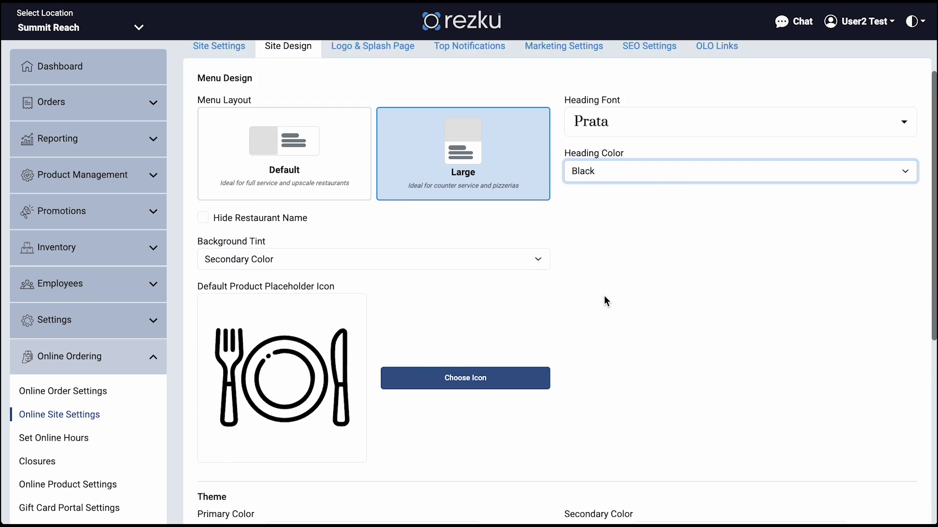
Step: Hide the restaurant name in the menu design and select Secondary Color as the background tint after trying Primary Color
{"action": "scroll", "coordinate": [604, 295], "scroll_direction": "down", "scroll_amount": 3}
{"action": "left_click", "coordinate": [205, 137]}
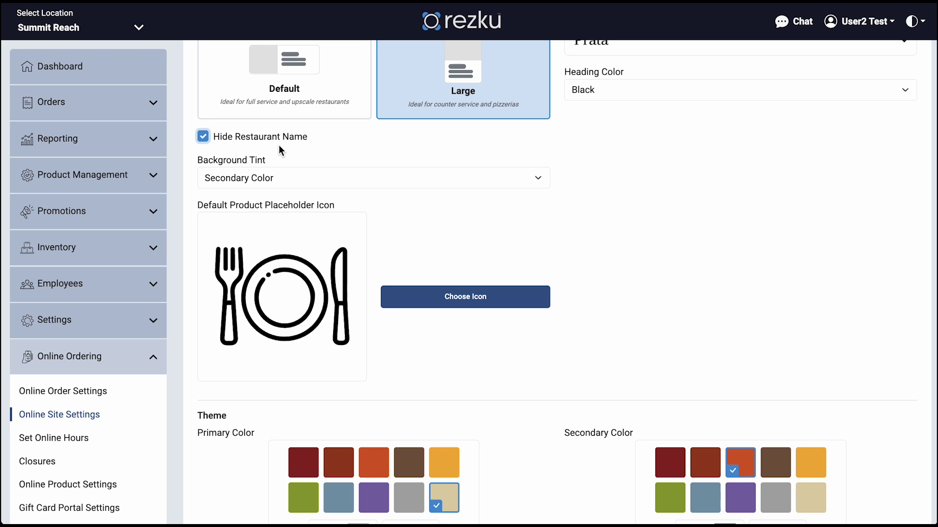
{"action": "left_click", "coordinate": [327, 178]}
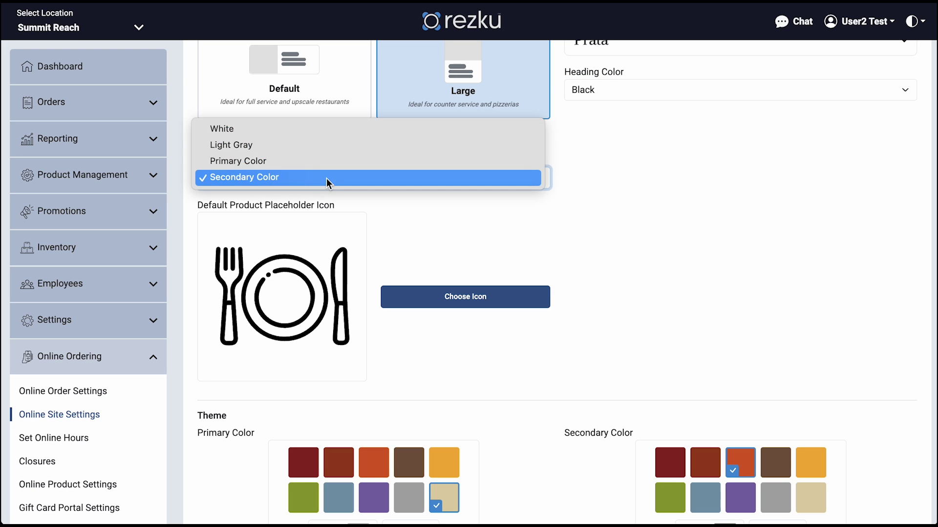
{"action": "left_click", "coordinate": [327, 175]}
{"action": "left_click", "coordinate": [330, 181]}
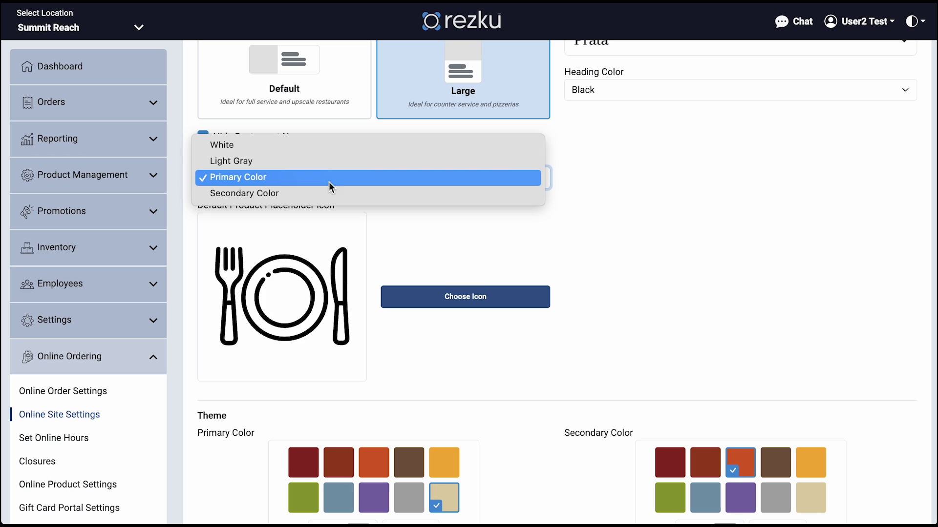
{"action": "left_click", "coordinate": [318, 195]}
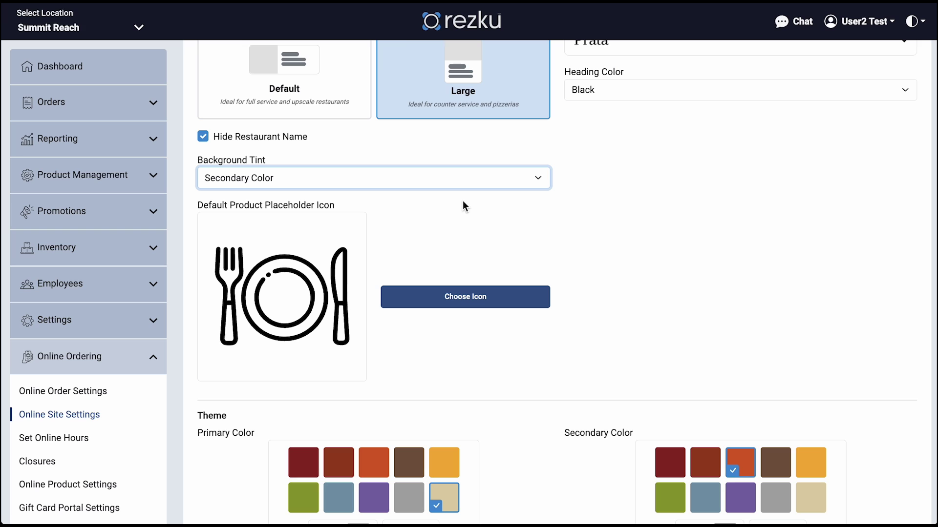
Step: Browse the available default product placeholder icons and close the selection without choosing one
{"action": "left_click", "coordinate": [444, 298]}
{"action": "scroll", "coordinate": [882, 342], "scroll_direction": "down", "scroll_amount": 2}
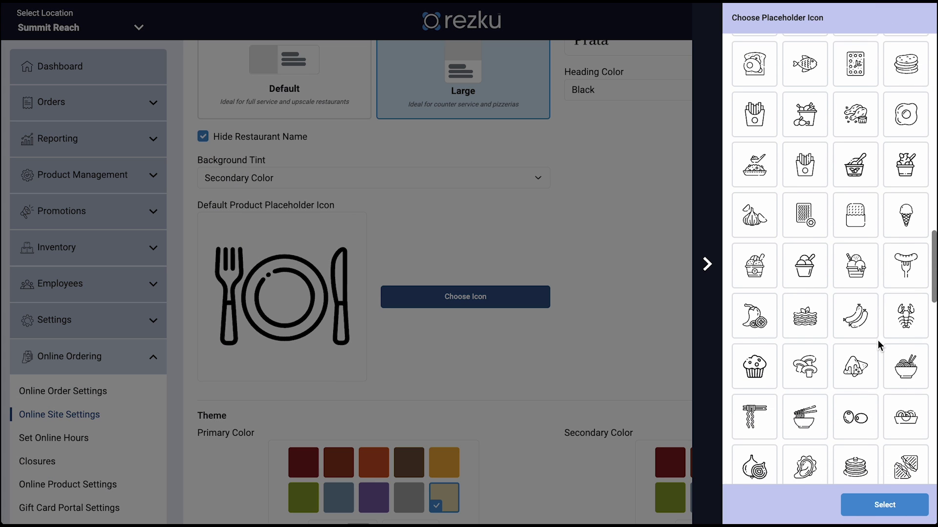
{"action": "left_click", "coordinate": [706, 266]}
Step: Choose orange-red as the theme's secondary color and beige as its primary color, and save the site design
{"action": "scroll", "coordinate": [628, 287], "scroll_direction": "down", "scroll_amount": 5}
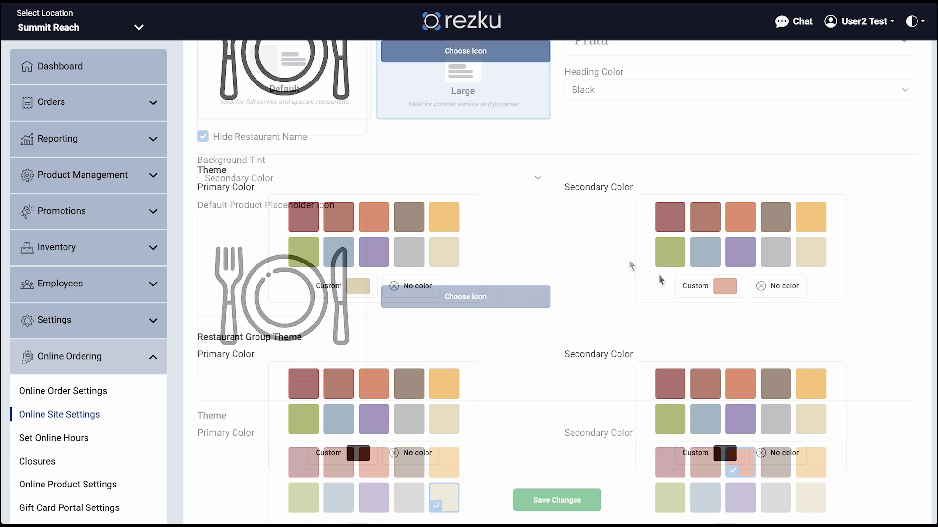
{"action": "left_click", "coordinate": [741, 219]}
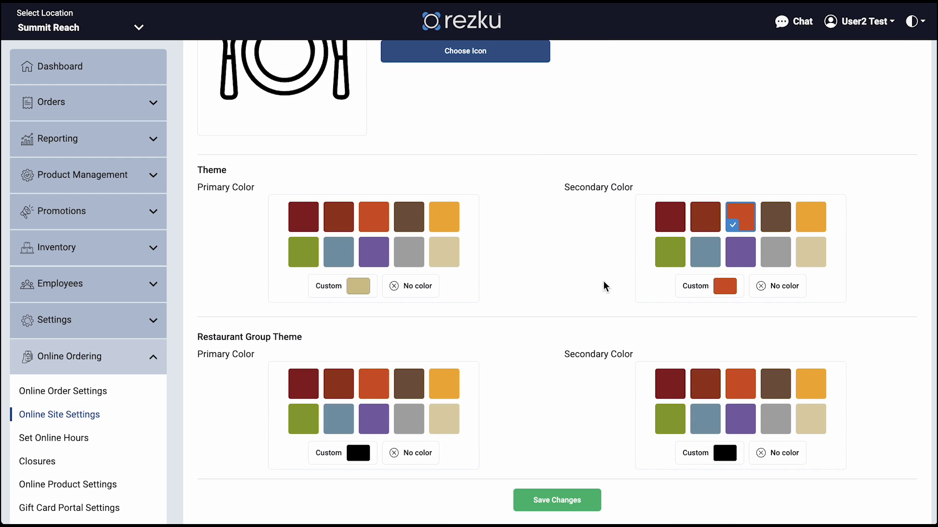
{"action": "left_click", "coordinate": [451, 265]}
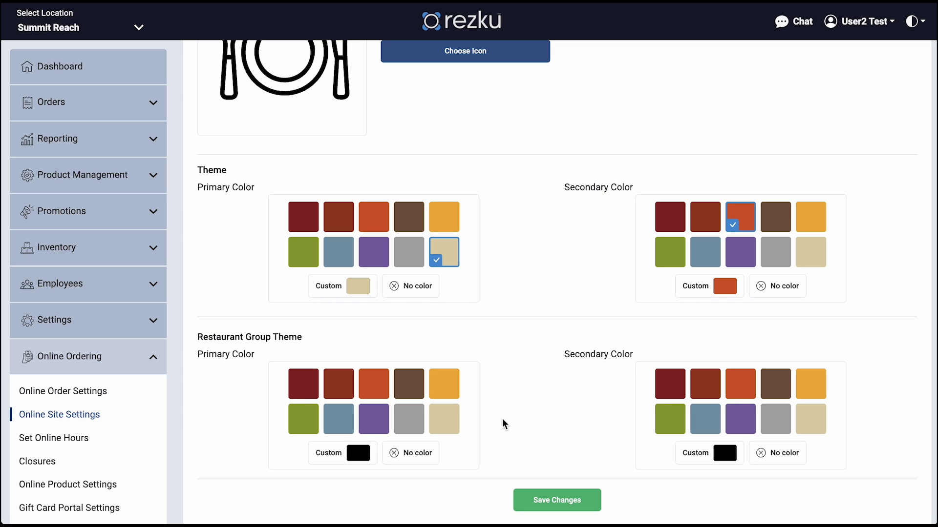
{"action": "left_click", "coordinate": [536, 502]}
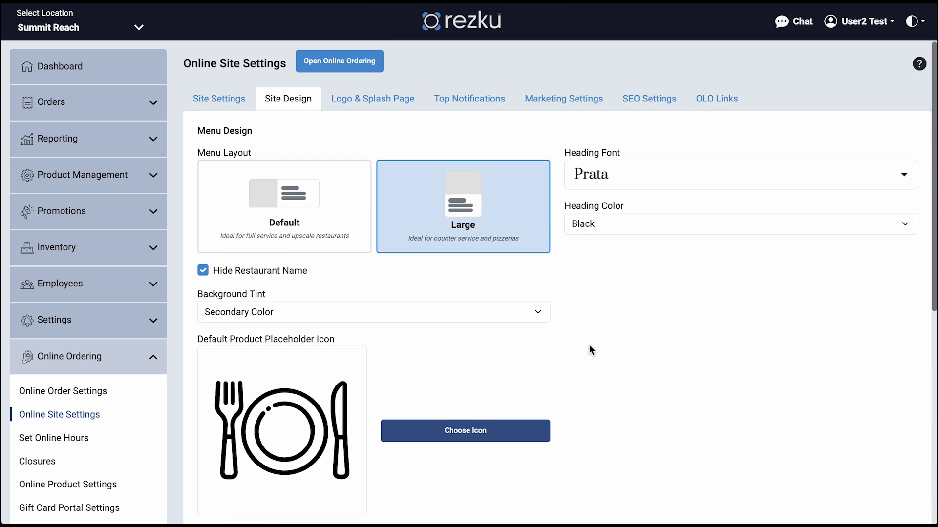
Step: In the logo and splash page settings, upload the Summit Reach Brewery logo as both the restaurant logo and the favicon image
{"action": "left_click", "coordinate": [360, 105]}
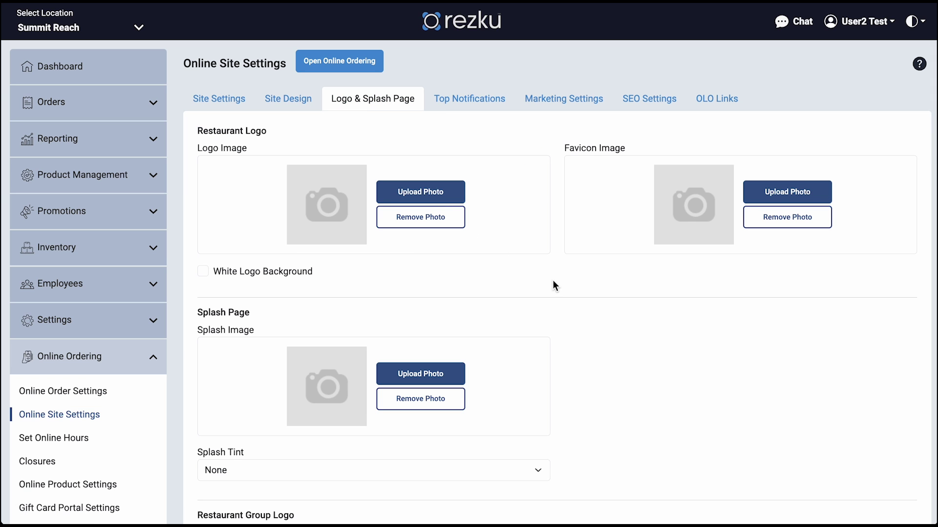
{"action": "scroll", "coordinate": [553, 281], "scroll_direction": "down", "scroll_amount": 1}
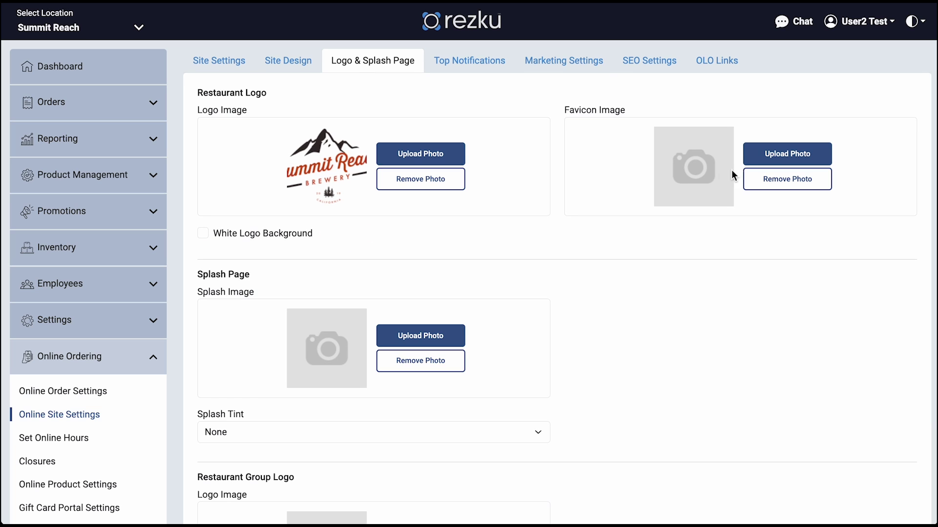
{"action": "left_click", "coordinate": [776, 157]}
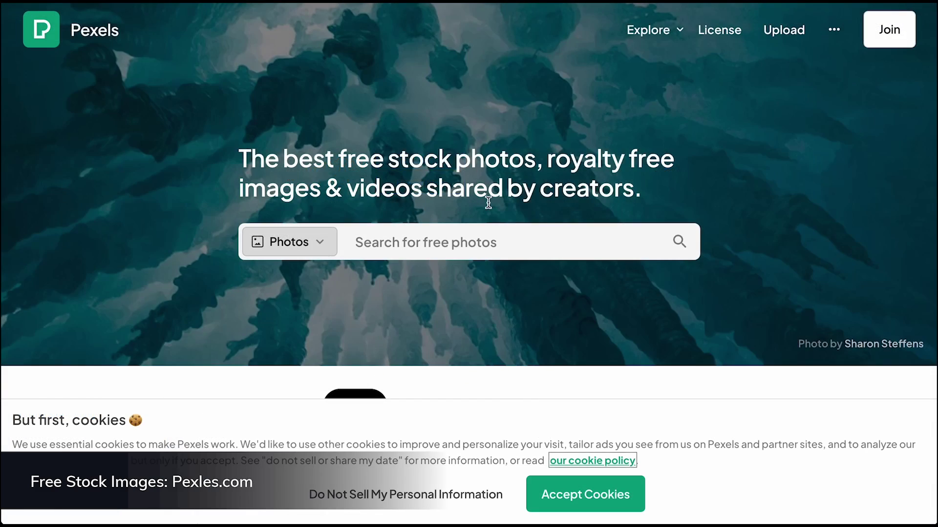
Step: Search Pexels for free "beer brewery" photos, browse the results for a splash image and accept the site's cookies
{"action": "left_click", "coordinate": [429, 250]}
{"action": "type", "text": "beer"}
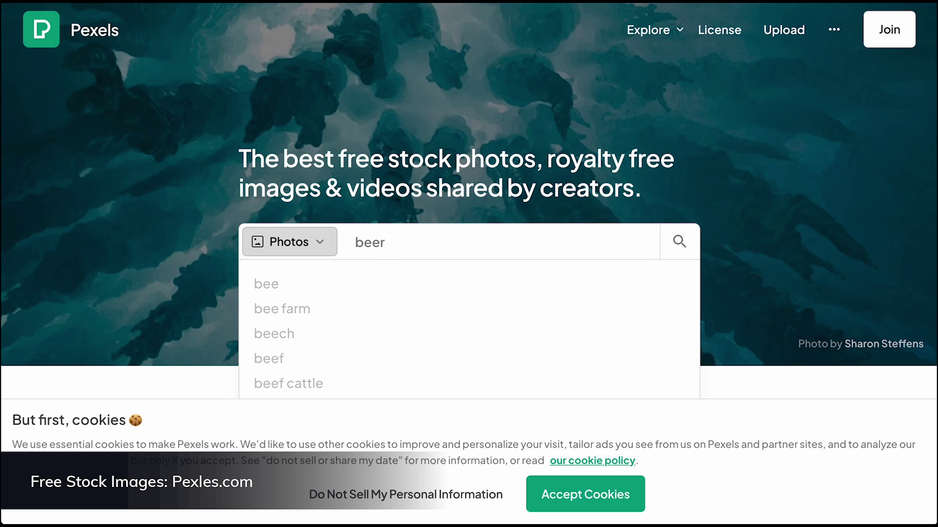
{"action": "type", "text": " brewery"}
{"action": "key", "text": "Return"}
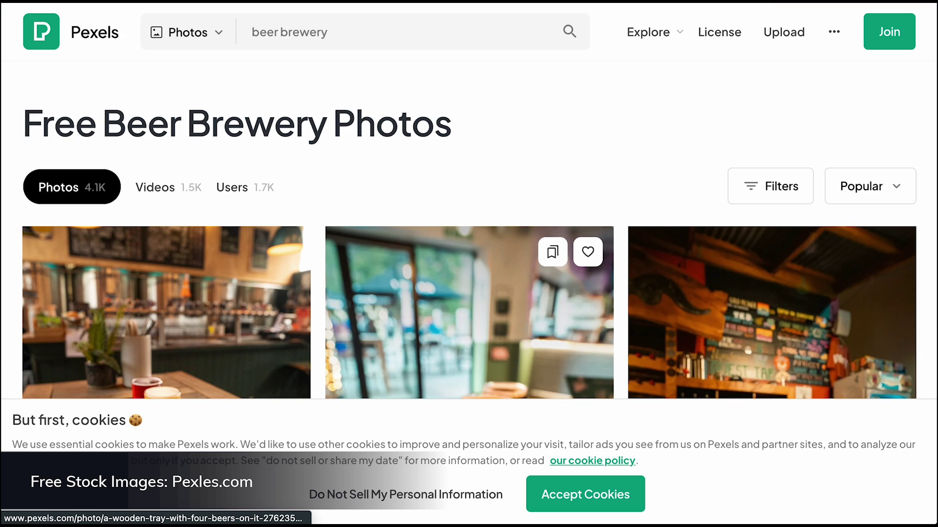
{"action": "scroll", "coordinate": [391, 299], "scroll_direction": "down", "scroll_amount": 15}
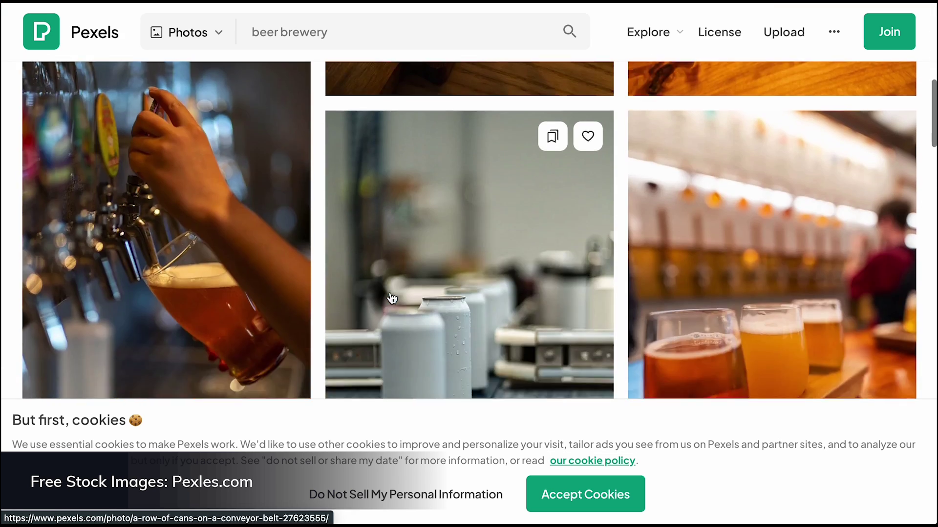
{"action": "scroll", "coordinate": [391, 299], "scroll_direction": "down", "scroll_amount": 10}
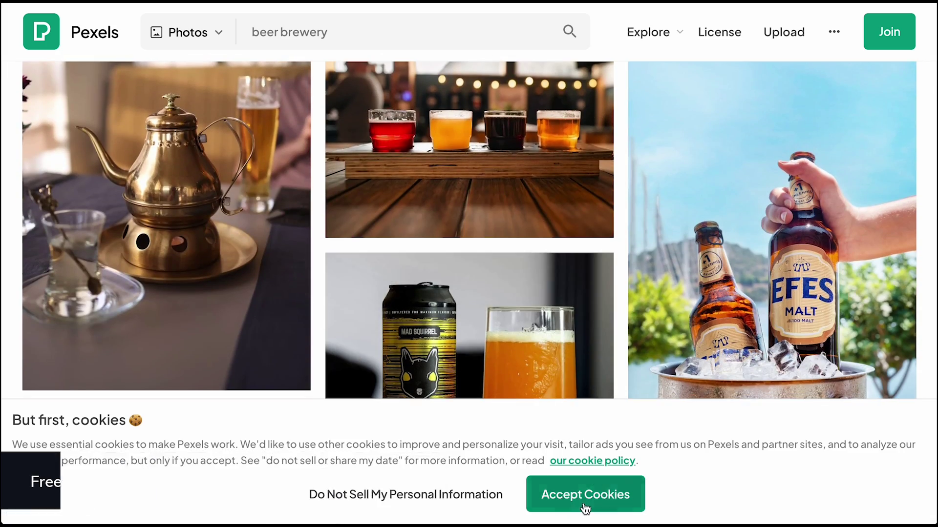
{"action": "left_click", "coordinate": [585, 494]}
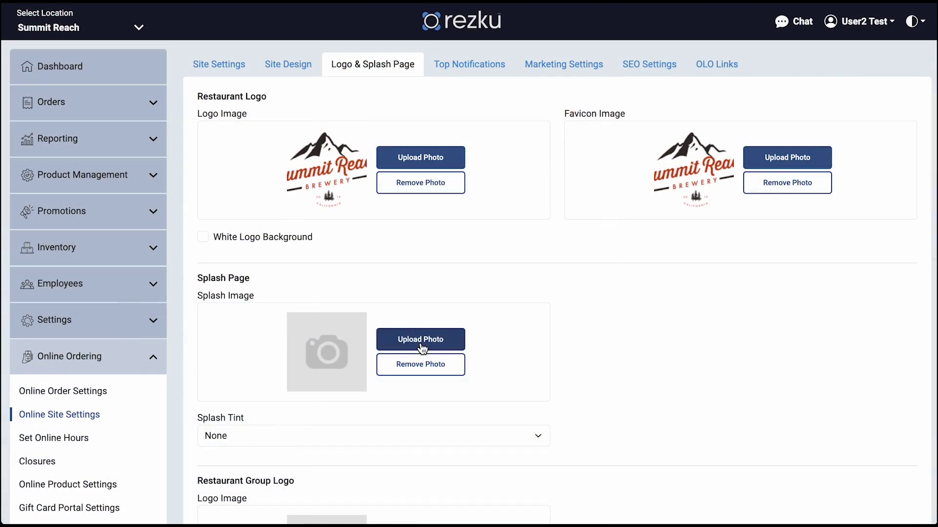
Step: Upload the photo of beer bottles on ice as the splash image
{"action": "scroll", "coordinate": [618, 409], "scroll_direction": "down", "scroll_amount": 3}
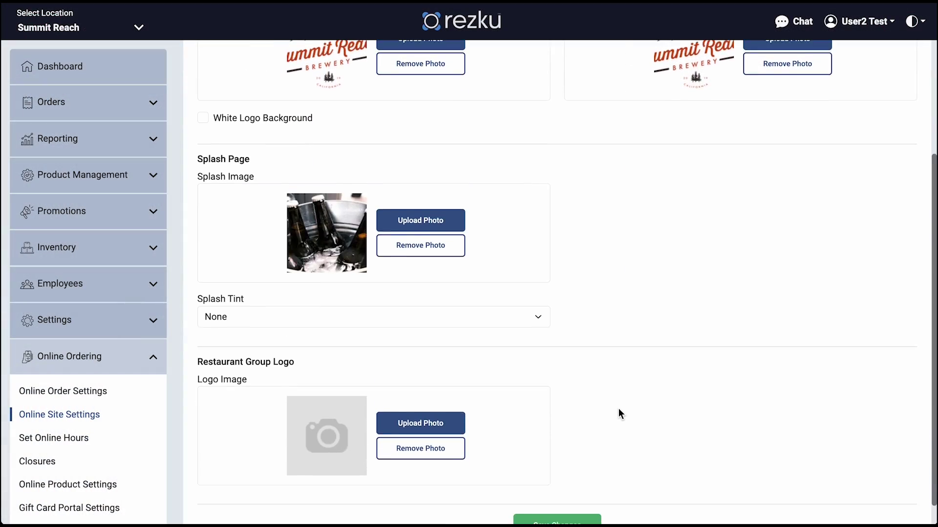
Step: Review the Splash Tint options for the splash page and keep the tint set to None
{"action": "left_click", "coordinate": [350, 295]}
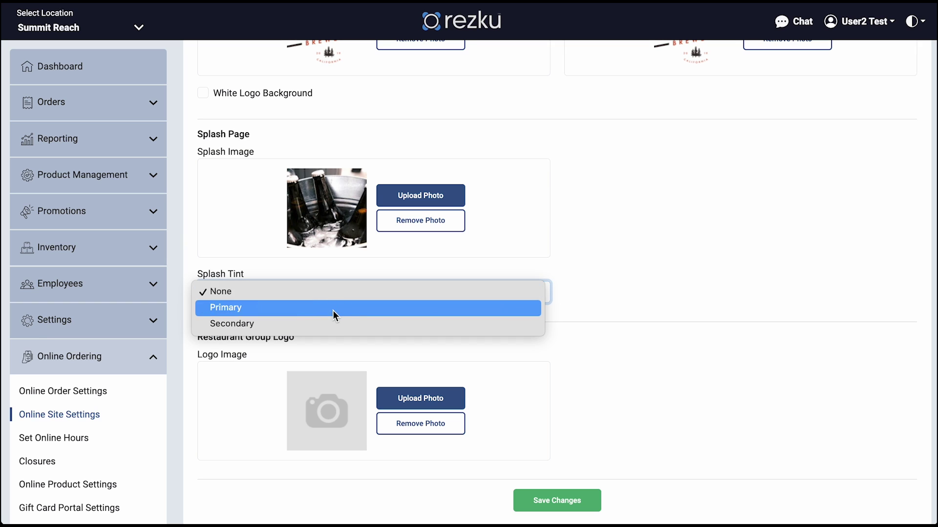
{"action": "left_click", "coordinate": [669, 317]}
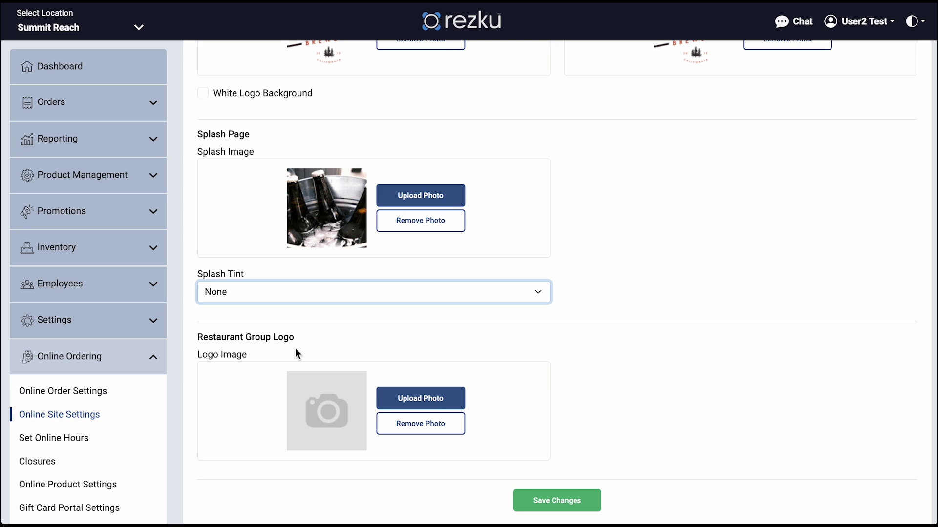
{"action": "scroll", "coordinate": [295, 348], "scroll_direction": "up", "scroll_amount": 10}
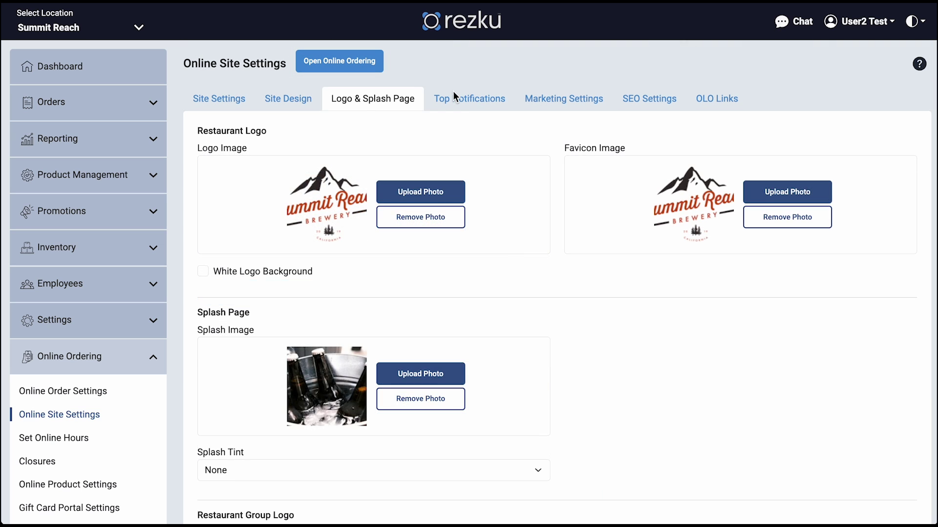
Step: Open the top notification settings and page through the notification slides on the live ordering site
{"action": "left_click", "coordinate": [466, 100]}
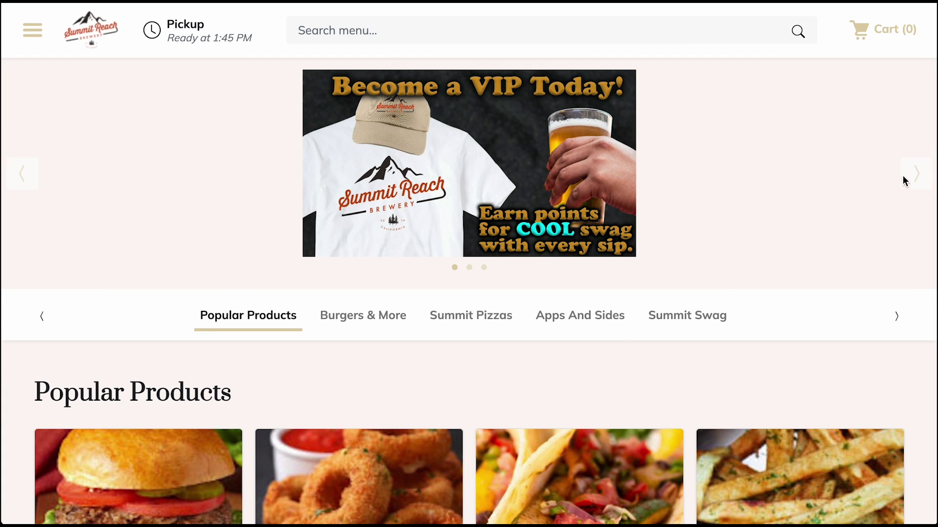
{"action": "left_click", "coordinate": [917, 177]}
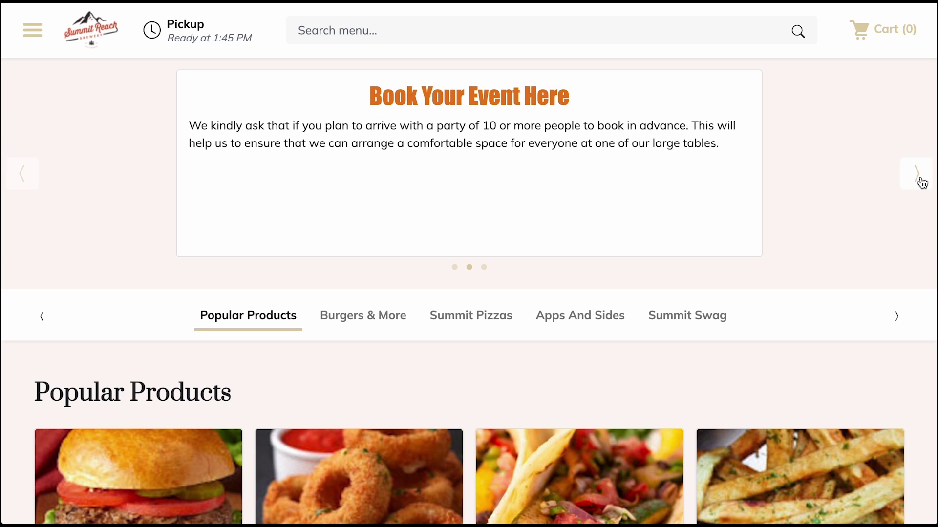
{"action": "left_click", "coordinate": [919, 179]}
{"action": "left_click", "coordinate": [920, 180]}
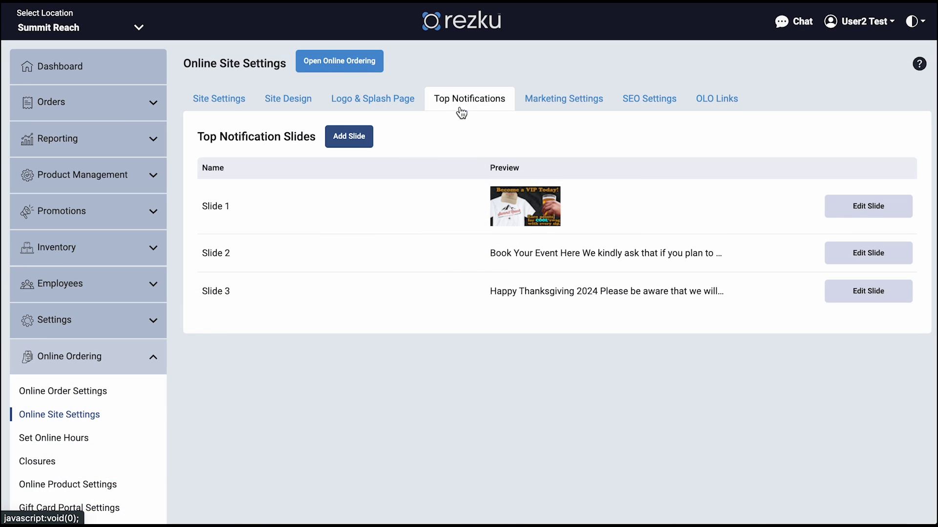
Step: Add a top notification slide, check its image option, and make it a text slide reading "Example text"
{"action": "left_click", "coordinate": [347, 138]}
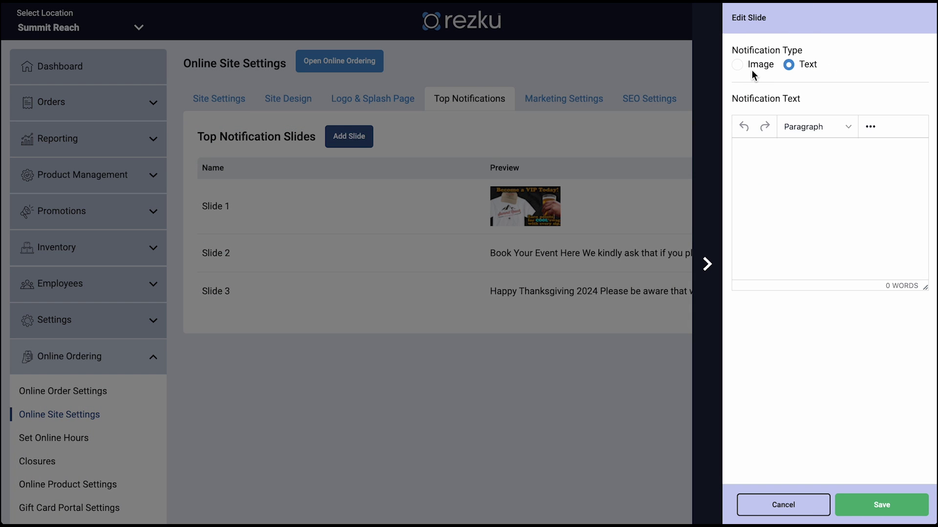
{"action": "left_click", "coordinate": [737, 65]}
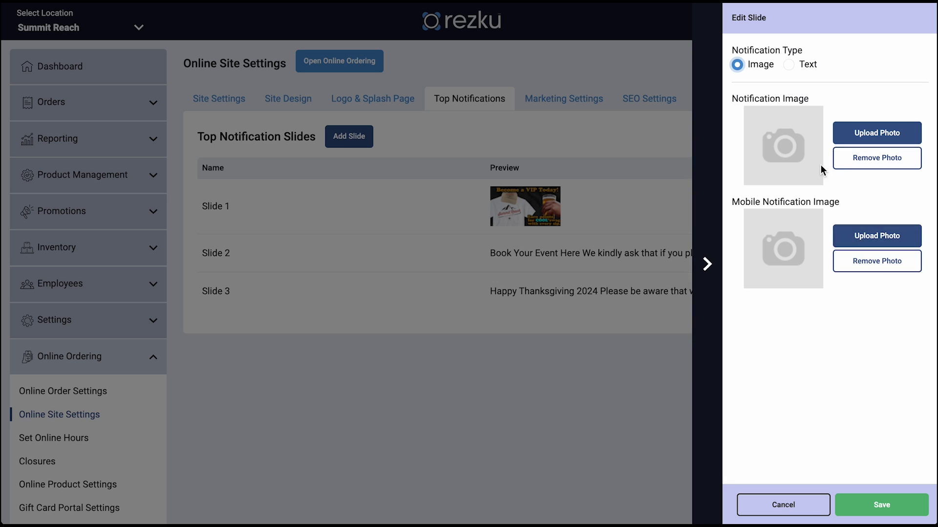
{"action": "left_click", "coordinate": [793, 65]}
{"action": "left_click", "coordinate": [823, 193]}
{"action": "type", "text": "Example text"}
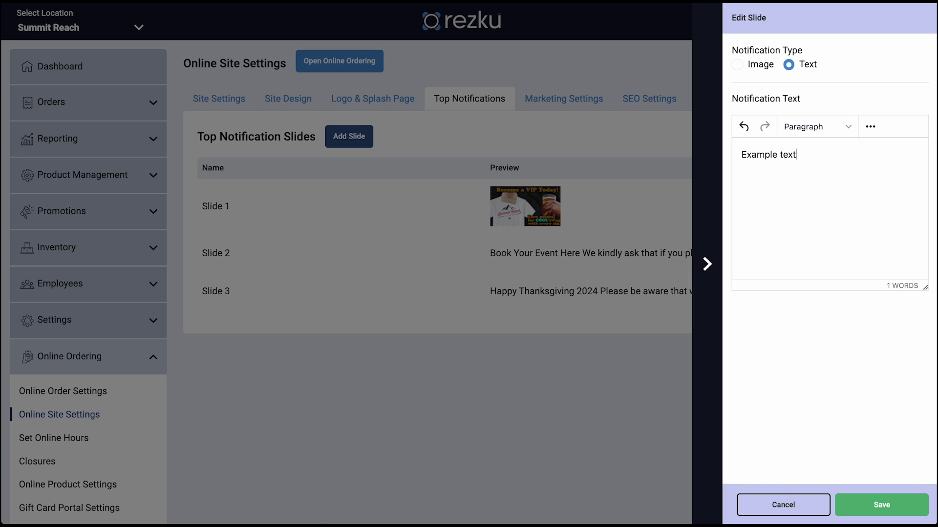
Step: Format the slide's example text as Heading 2 in orange and close the slide editor without saving
{"action": "left_click_drag", "start_coordinate": [835, 155], "coordinate": [726, 154]}
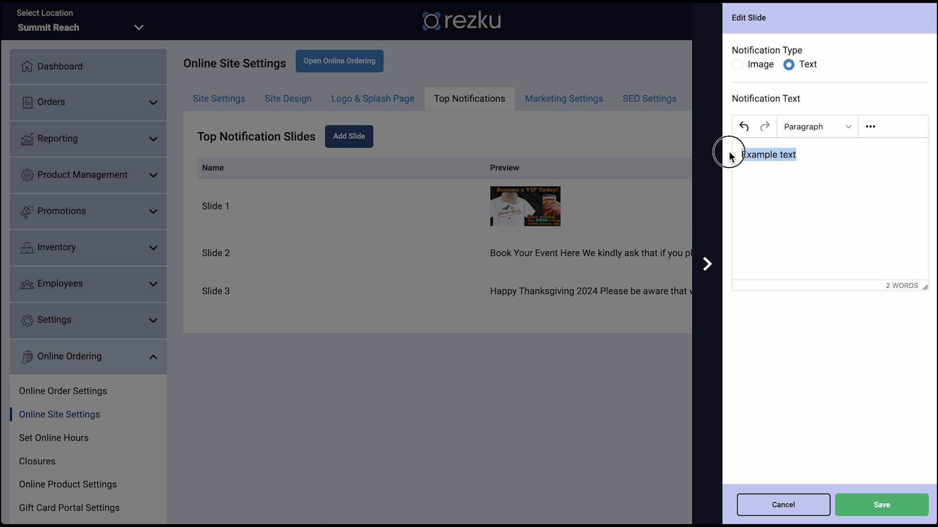
{"action": "left_click", "coordinate": [813, 128]}
{"action": "left_click", "coordinate": [820, 186]}
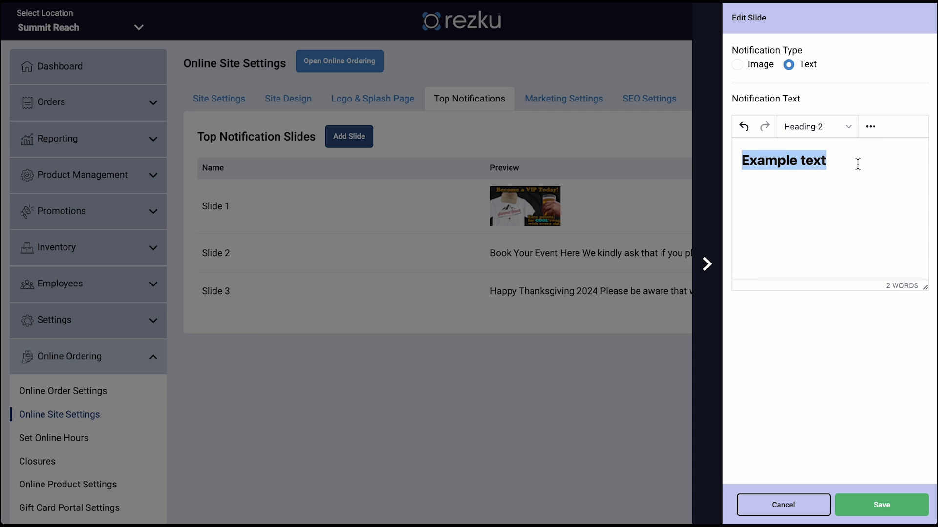
{"action": "left_click", "coordinate": [871, 128]}
{"action": "left_click", "coordinate": [798, 149]}
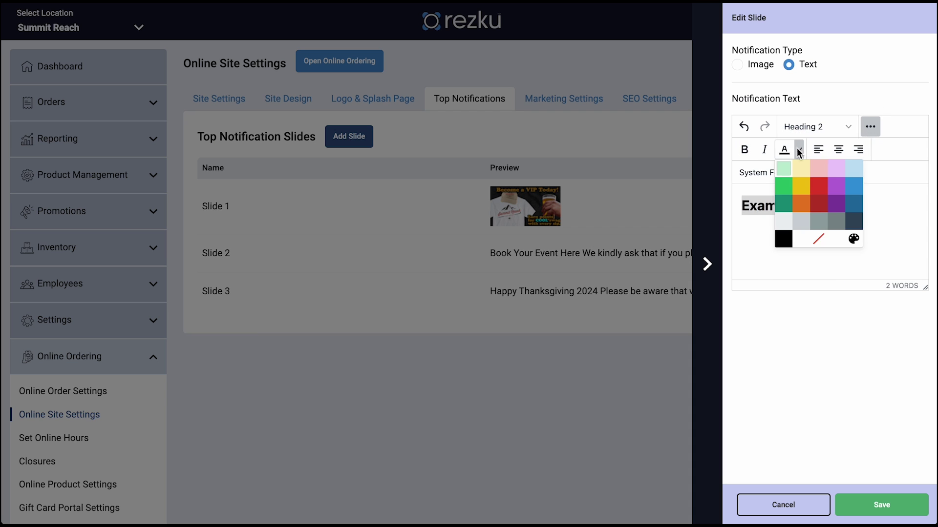
{"action": "left_click", "coordinate": [799, 203]}
{"action": "left_click", "coordinate": [706, 263]}
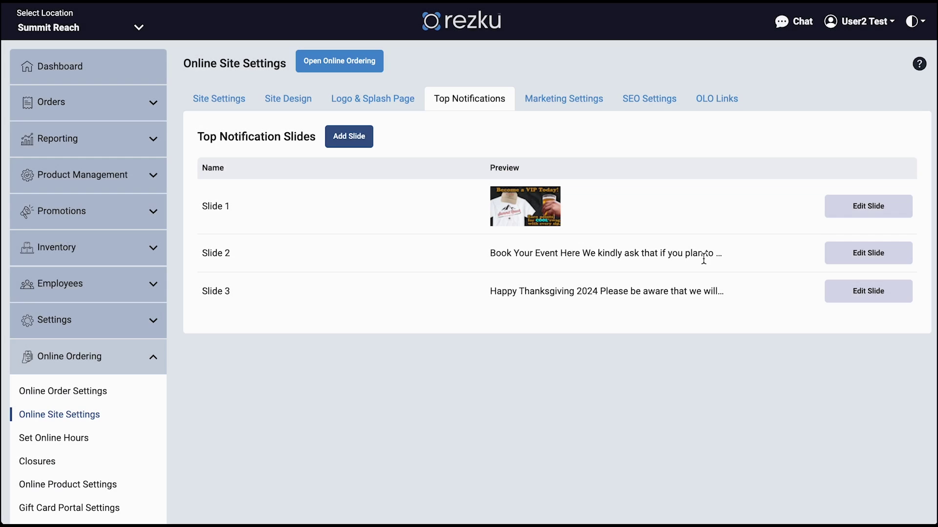
Step: In the marketing settings, enable Subscribe and start editing the subscribe verbiage
{"action": "left_click", "coordinate": [566, 103]}
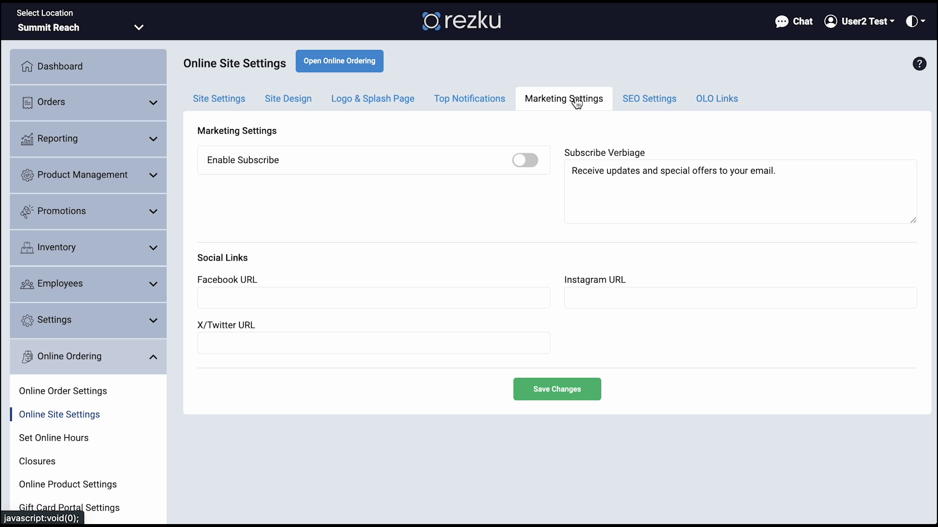
{"action": "left_click", "coordinate": [533, 168]}
{"action": "left_click", "coordinate": [803, 174]}
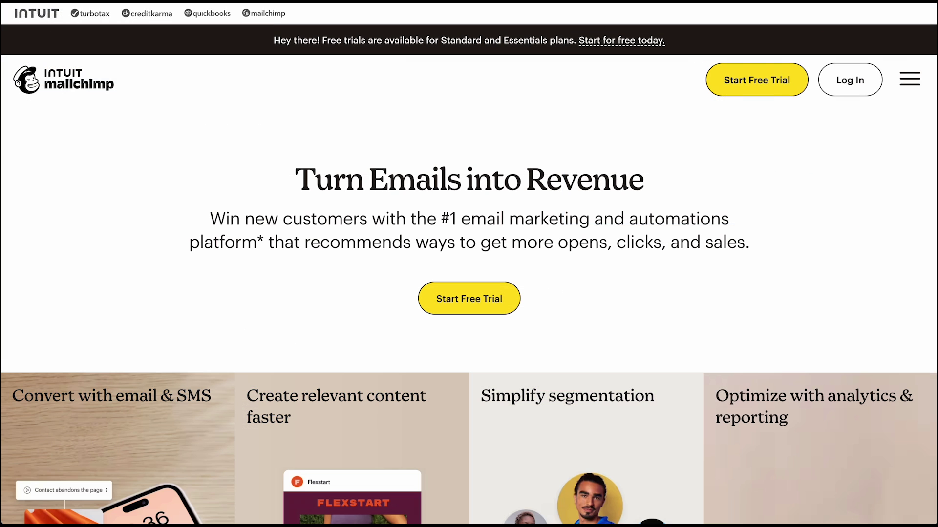
{"action": "scroll", "coordinate": [328, 9], "scroll_direction": "down", "scroll_amount": 1}
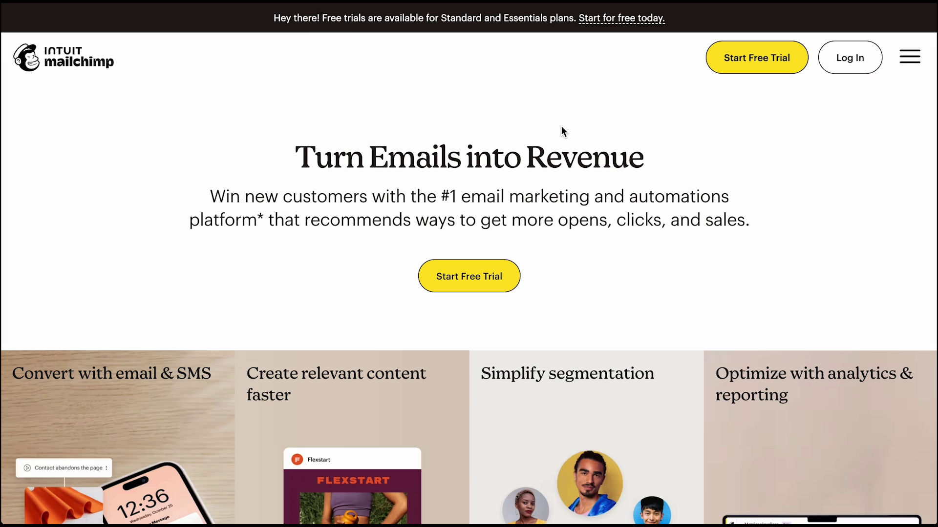
{"action": "left_click", "coordinate": [761, 62]}
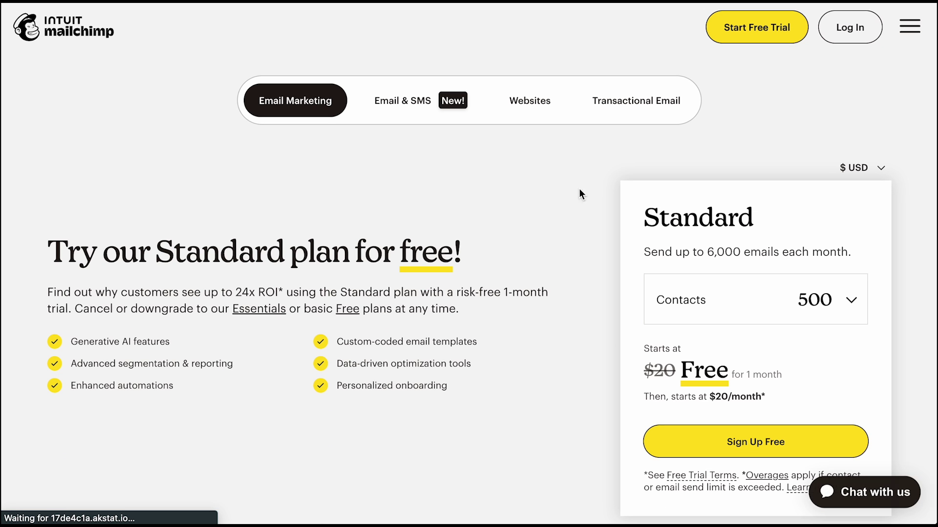
{"action": "scroll", "coordinate": [496, 247], "scroll_direction": "down", "scroll_amount": 3}
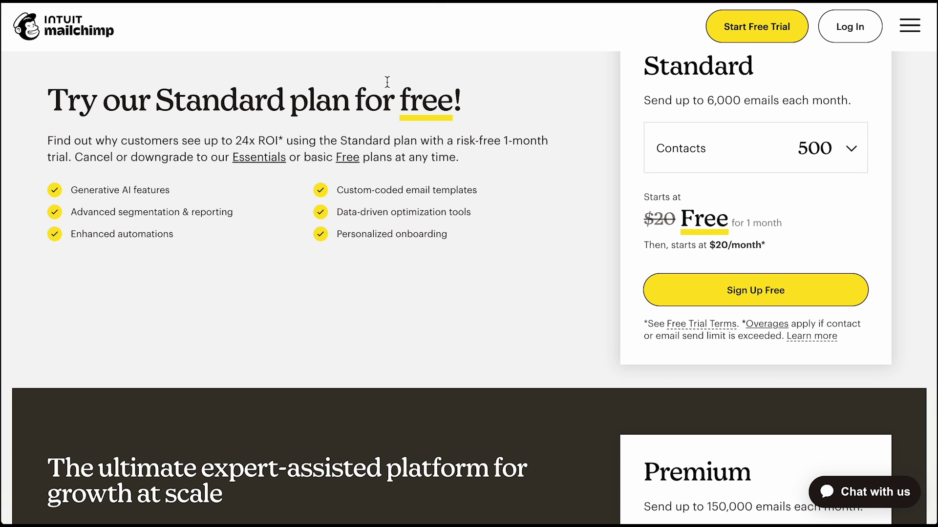
{"action": "left_click_drag", "start_coordinate": [404, 100], "coordinate": [475, 100]}
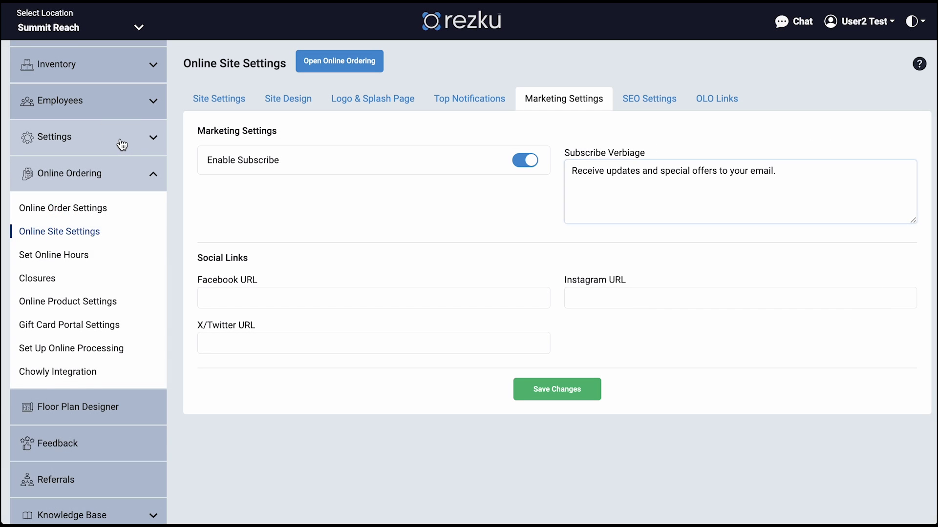
Step: Open the Mailchimp Integration page in Rezku's general settings
{"action": "left_click", "coordinate": [119, 140]}
{"action": "scroll", "coordinate": [106, 255], "scroll_direction": "down", "scroll_amount": 3}
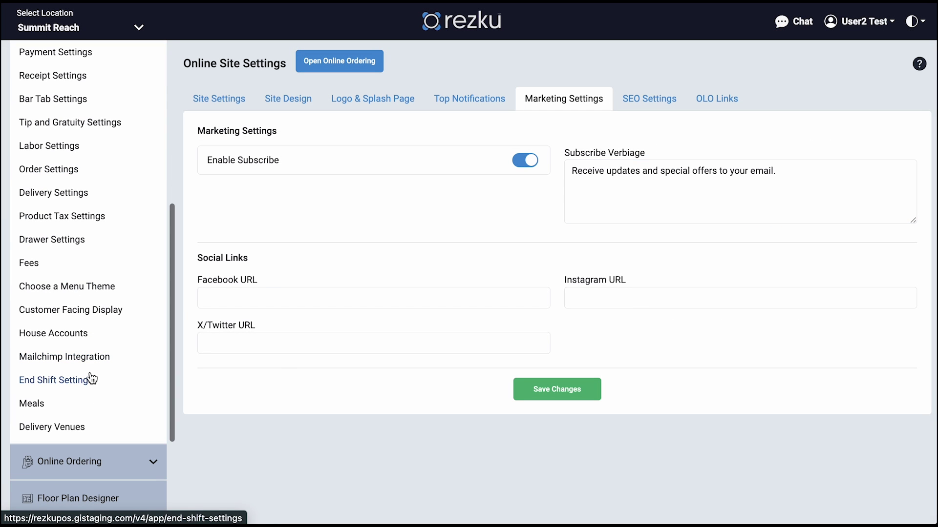
{"action": "left_click", "coordinate": [91, 362]}
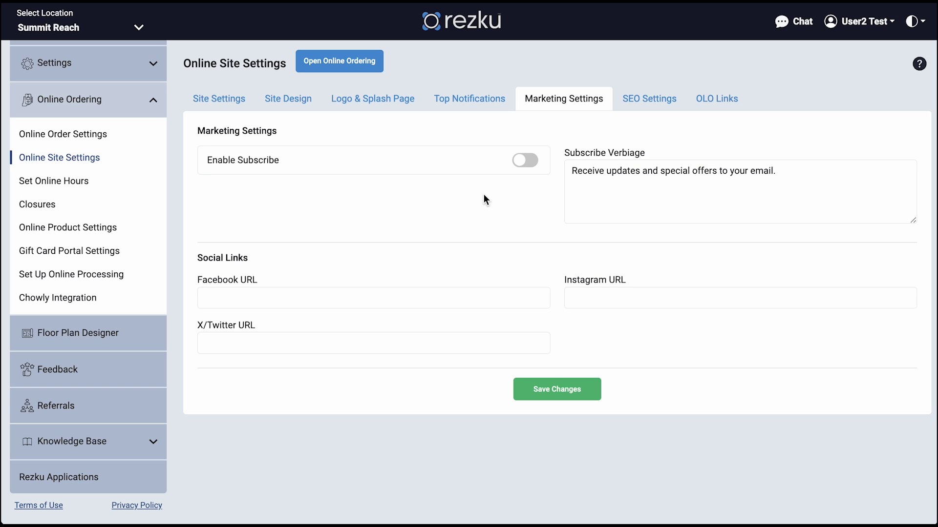
Step: Go through the Facebook, Instagram and X/Twitter URL fields in the marketing settings' social links
{"action": "left_click", "coordinate": [429, 302]}
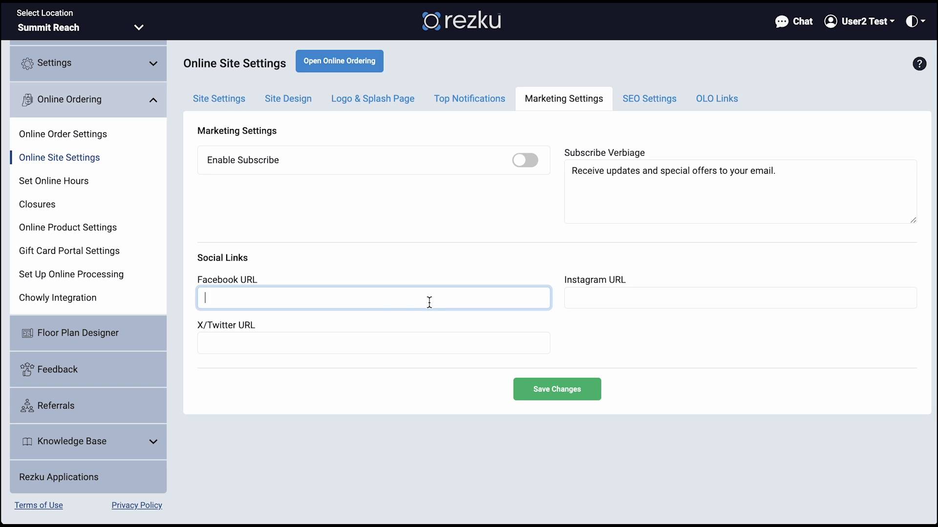
{"action": "left_click", "coordinate": [621, 301]}
{"action": "left_click", "coordinate": [454, 350]}
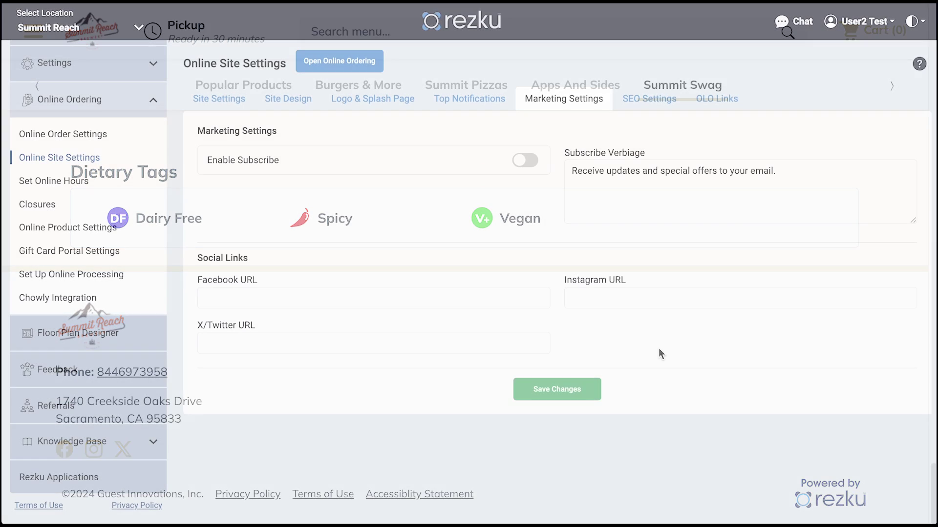
Step: In the SEO settings, review the title and description, choose Pub as the concept type and American as the cuisine
{"action": "left_click", "coordinate": [639, 96]}
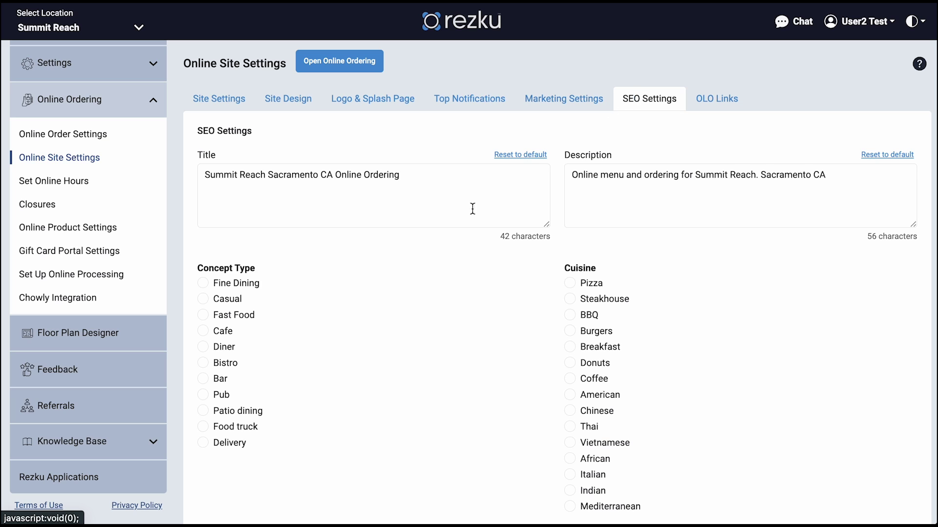
{"action": "left_click", "coordinate": [462, 192]}
{"action": "left_click", "coordinate": [872, 191]}
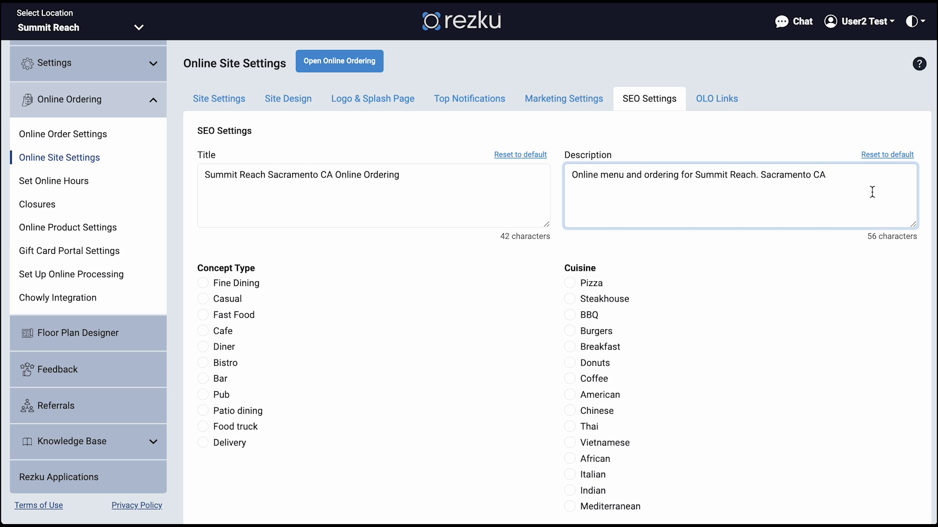
{"action": "left_click", "coordinate": [203, 396]}
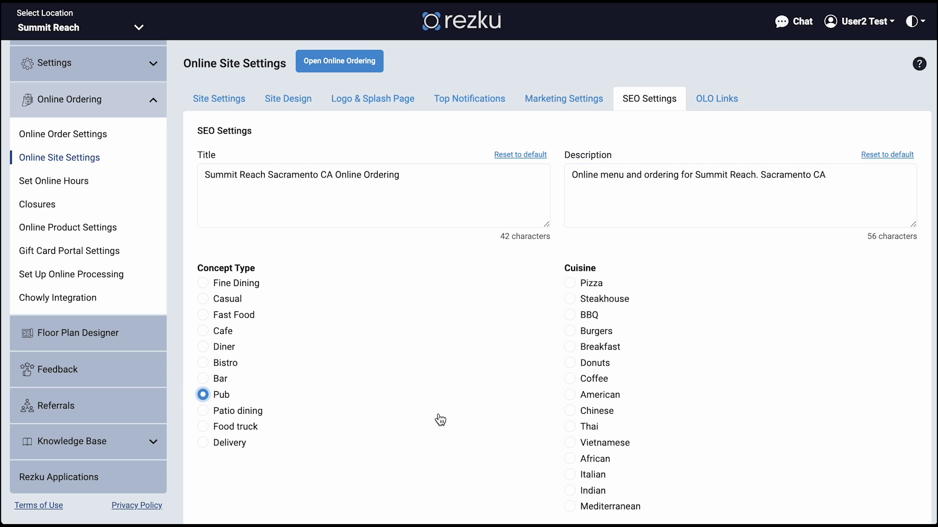
{"action": "left_click", "coordinate": [570, 395]}
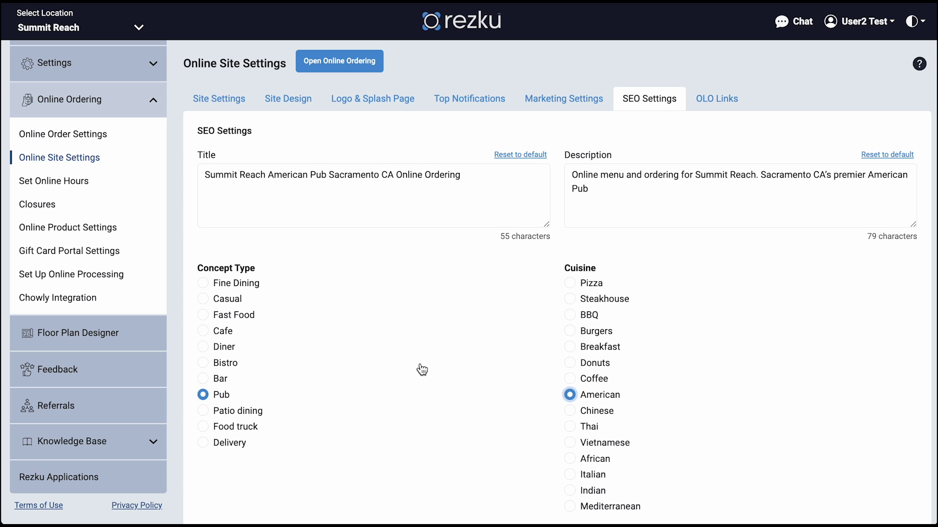
Step: Read the Google Business Profile recommendation, open its link, and examine the Rezku OLO URL in the SEO settings
{"action": "scroll", "coordinate": [422, 370], "scroll_direction": "down", "scroll_amount": 3}
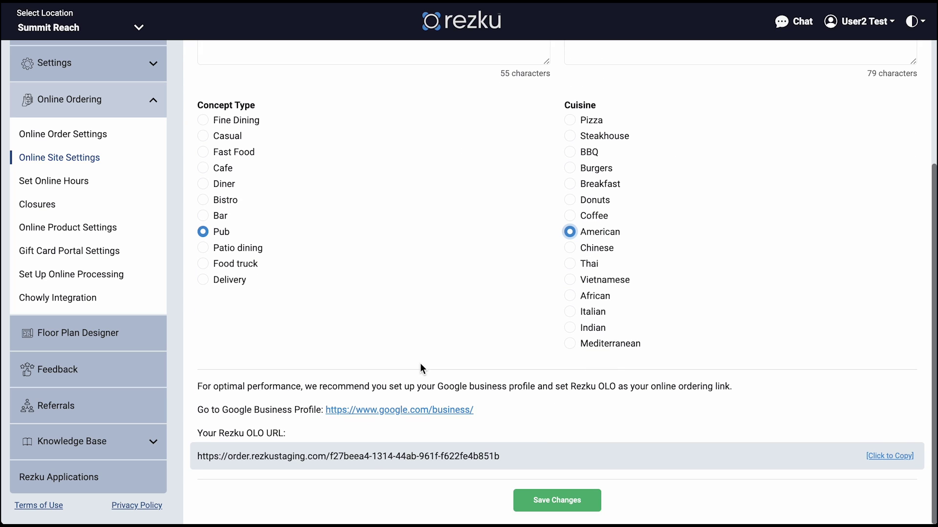
{"action": "left_click_drag", "start_coordinate": [191, 385], "coordinate": [710, 397]}
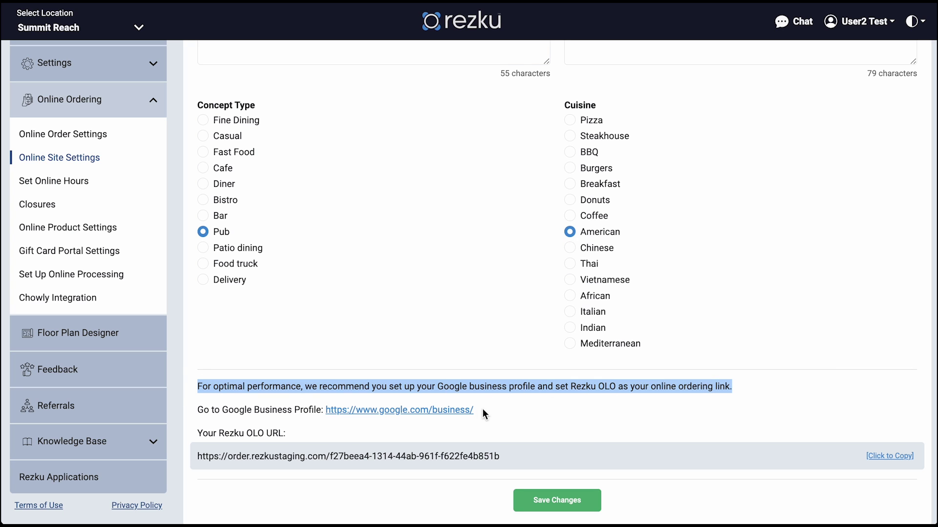
{"action": "left_click", "coordinate": [449, 411]}
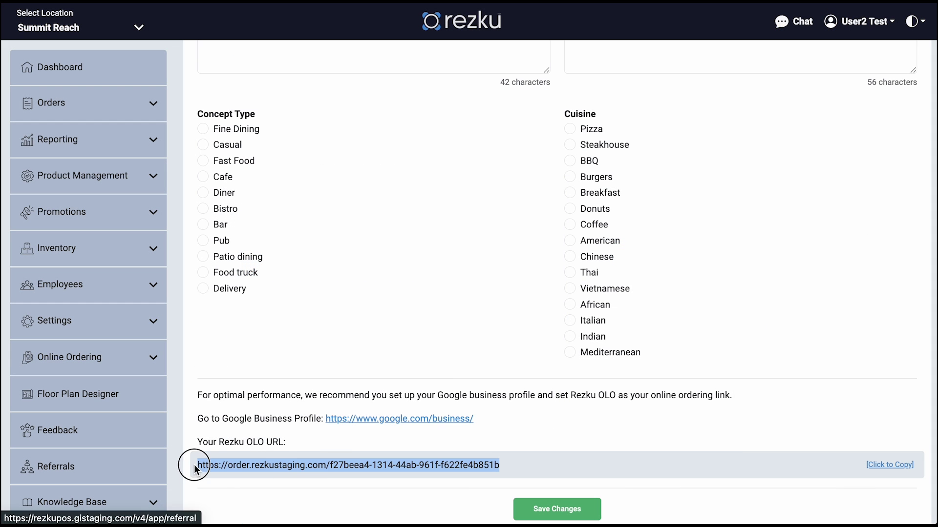
{"action": "scroll", "coordinate": [584, 438], "scroll_direction": "down", "scroll_amount": 1}
{"action": "left_click", "coordinate": [595, 435]}
{"action": "scroll", "coordinate": [596, 434], "scroll_direction": "up", "scroll_amount": 4}
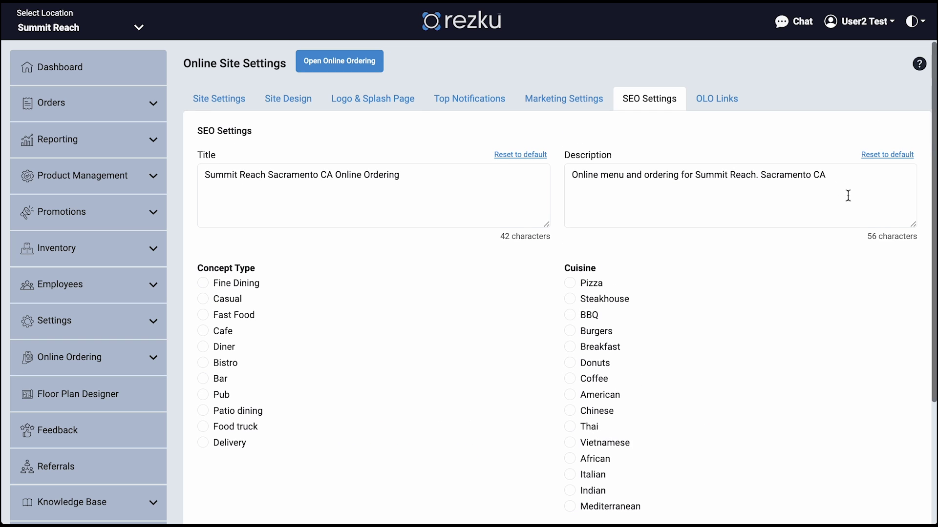
Step: Open the OLO links, look through the CRM signup and gift card portal links, and copy the online ordering URL
{"action": "left_click", "coordinate": [716, 100]}
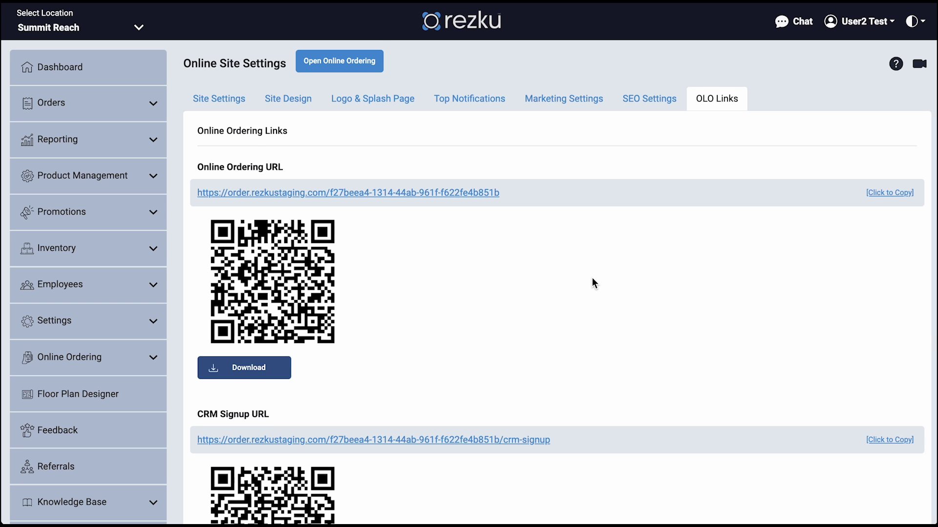
{"action": "scroll", "coordinate": [655, 292], "scroll_direction": "down", "scroll_amount": 4}
{"action": "scroll", "coordinate": [655, 290], "scroll_direction": "down", "scroll_amount": 3}
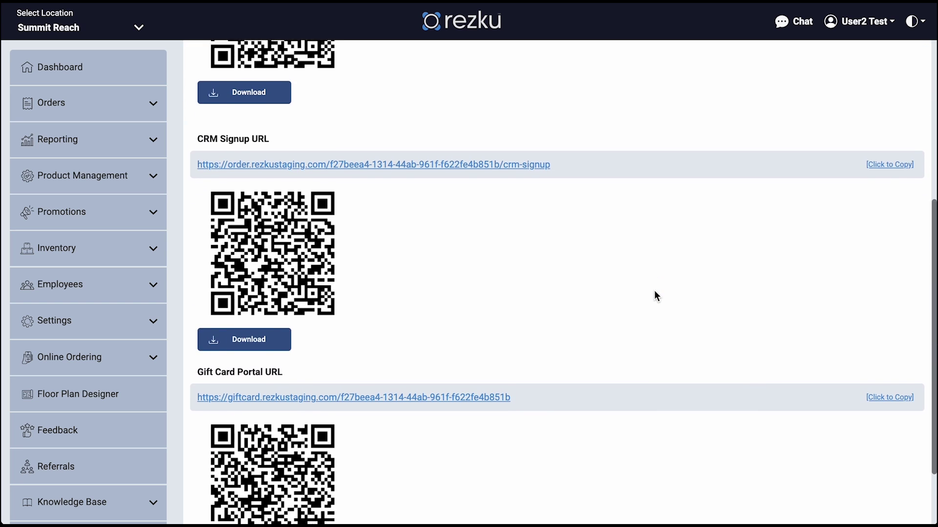
{"action": "scroll", "coordinate": [654, 290], "scroll_direction": "up", "scroll_amount": 1}
{"action": "scroll", "coordinate": [654, 290], "scroll_direction": "up", "scroll_amount": 5}
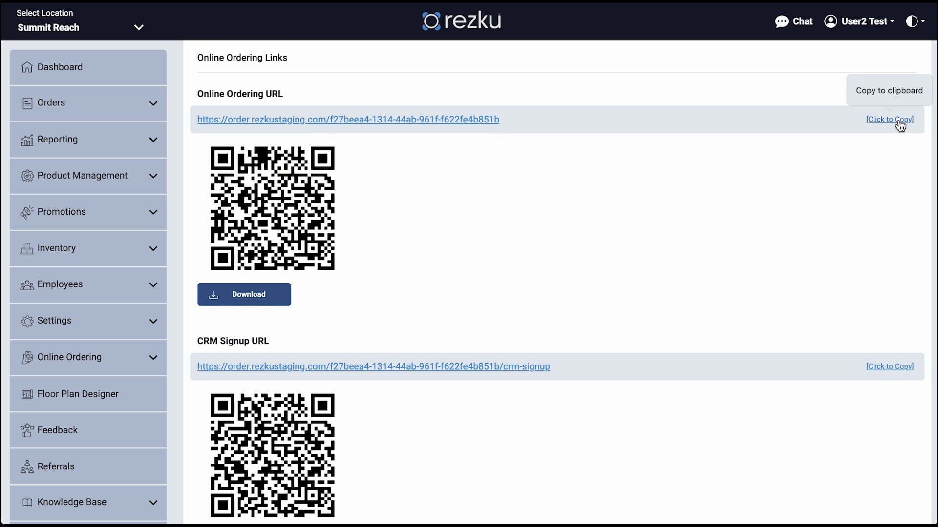
{"action": "left_click", "coordinate": [900, 122]}
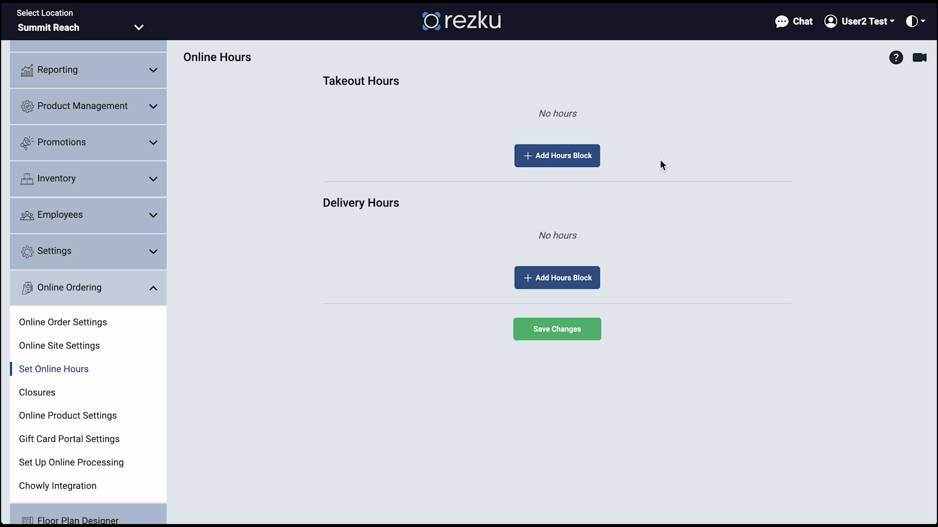
Step: Add a takeout hours block with open hours from 09:00 AM to 09:00 PM
{"action": "left_click", "coordinate": [566, 157]}
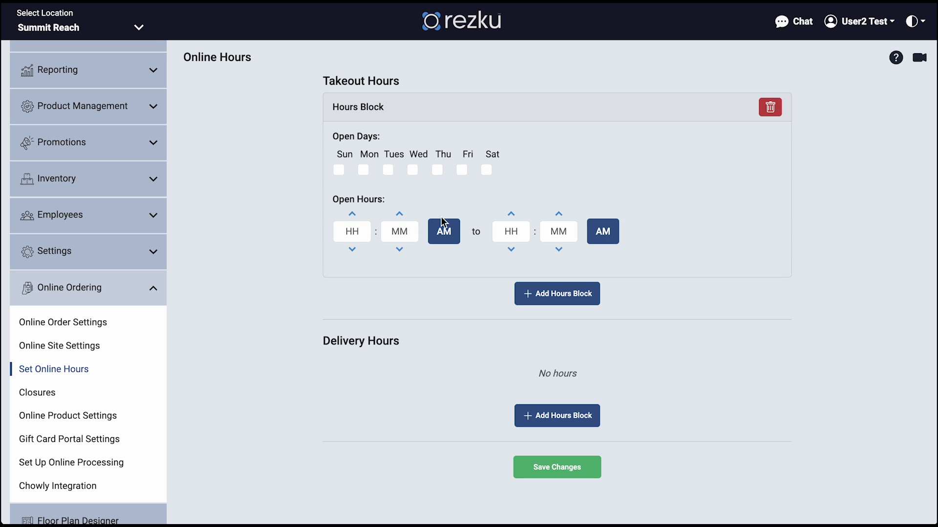
{"action": "left_click", "coordinate": [352, 232]}
{"action": "type", "text": "9"}
{"action": "left_click", "coordinate": [406, 236]}
{"action": "type", "text": "00"}
{"action": "left_click", "coordinate": [510, 232]}
{"action": "type", "text": "9"}
{"action": "left_click", "coordinate": [558, 232]}
{"action": "type", "text": "0"}
{"action": "left_click", "coordinate": [603, 231]}
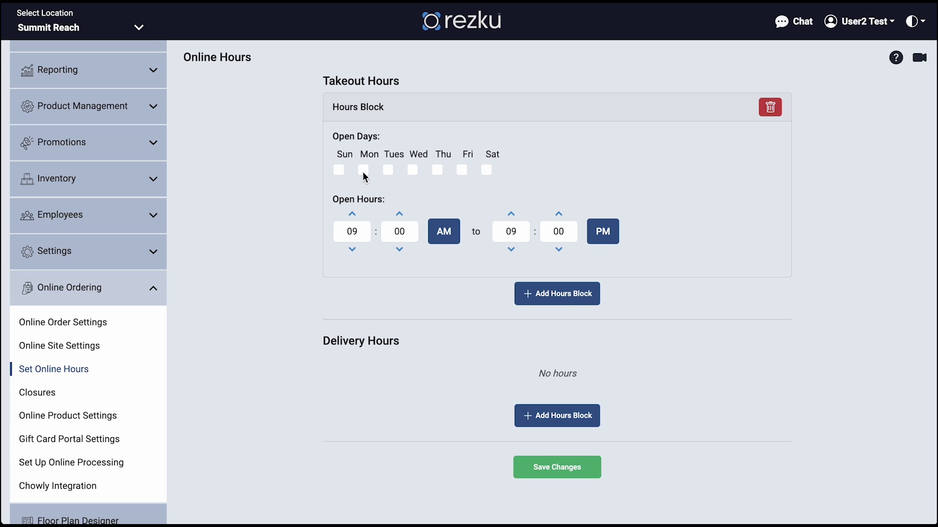
Step: Set the takeout hours block's open days to Monday through Friday
{"action": "left_click", "coordinate": [387, 170]}
{"action": "left_click", "coordinate": [413, 170]}
{"action": "left_click", "coordinate": [437, 170]}
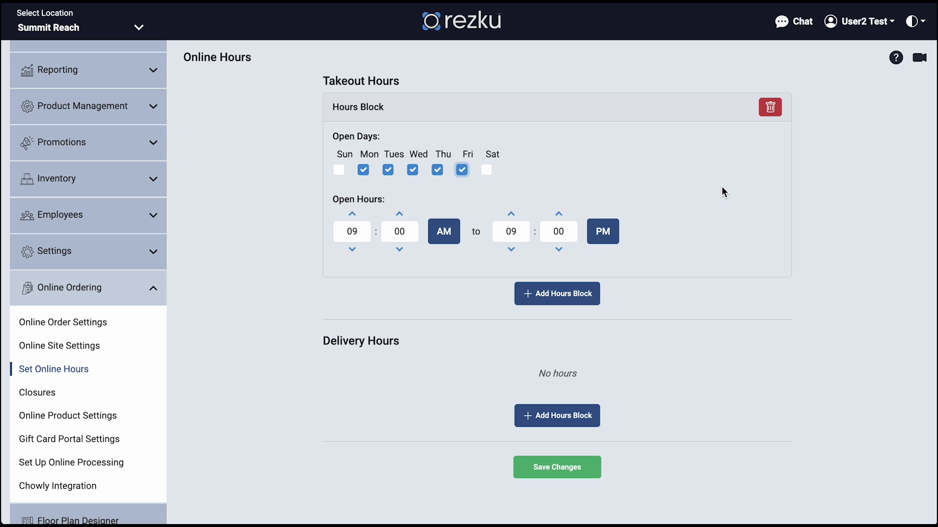
Step: Add a second takeout block for Friday, Saturday and Sunday from 09:00 AM to 11:00 PM, and start a delivery hours block
{"action": "left_click", "coordinate": [592, 298]}
{"action": "left_click", "coordinate": [355, 423]}
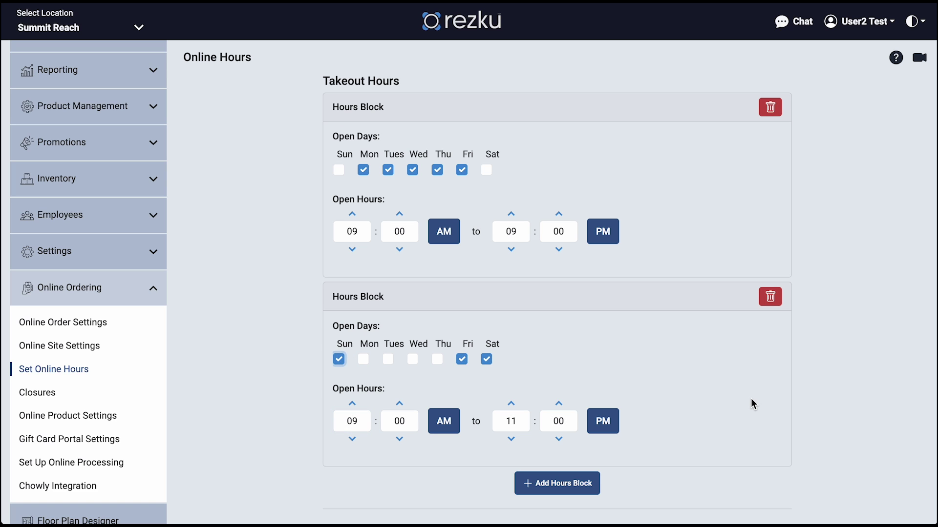
{"action": "scroll", "coordinate": [751, 397], "scroll_direction": "down", "scroll_amount": 3}
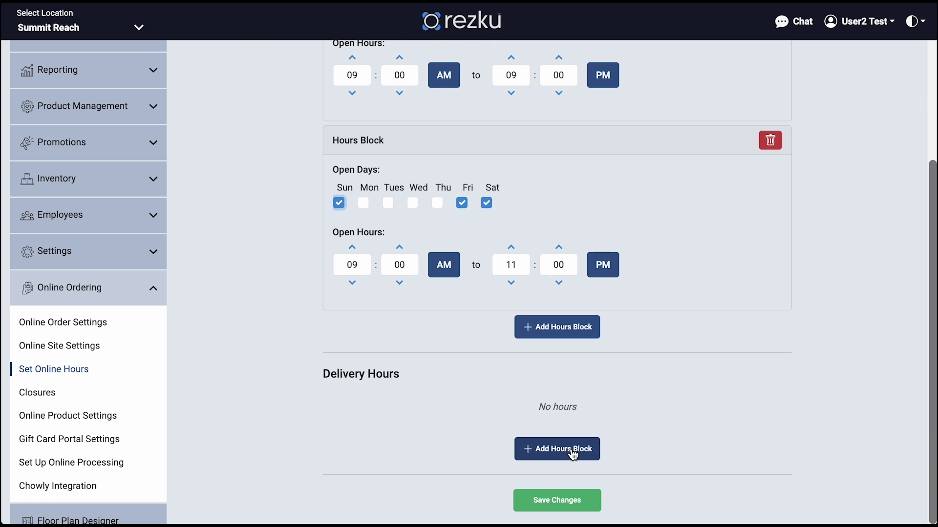
{"action": "left_click", "coordinate": [573, 453]}
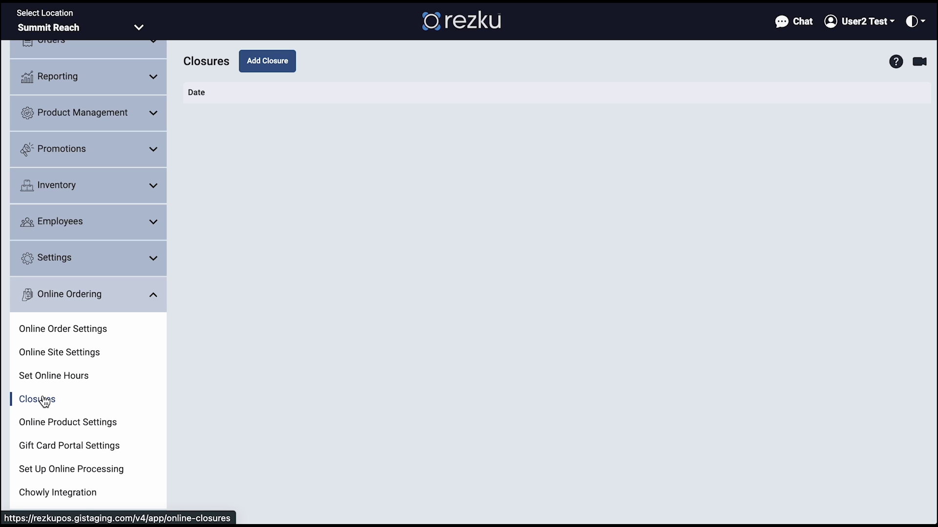
Step: Save a closure for 11/28/2024 with the message "We will be closed for Thanksgiving", and open its details
{"action": "left_click", "coordinate": [274, 65]}
{"action": "left_click", "coordinate": [917, 68]}
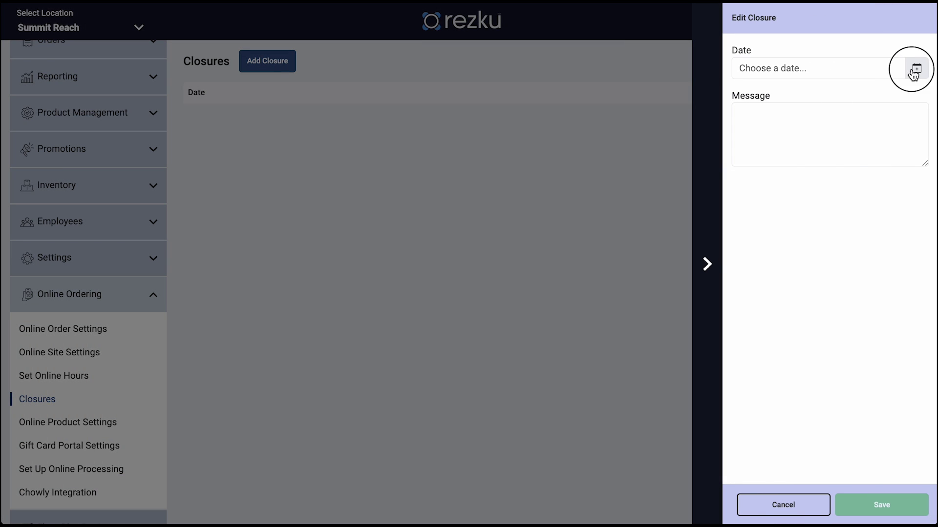
{"action": "left_click", "coordinate": [886, 103]}
{"action": "left_click", "coordinate": [886, 103]}
{"action": "left_click", "coordinate": [838, 219]}
{"action": "left_click", "coordinate": [804, 142]}
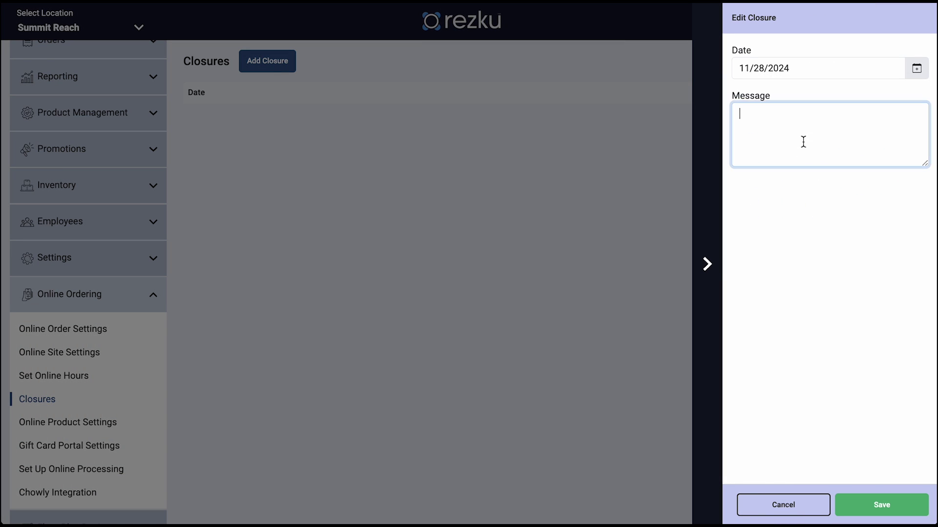
{"action": "type", "text": "We will be closed for Thanksgiving"}
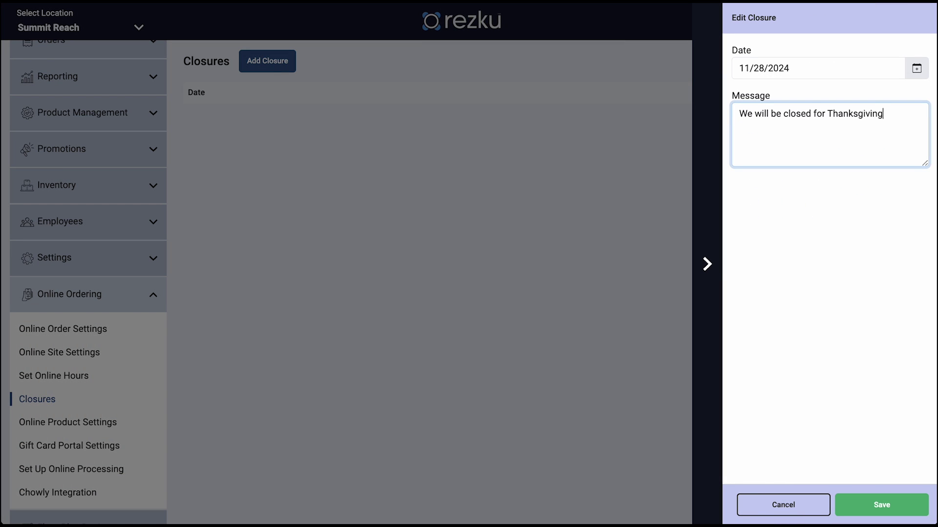
{"action": "left_click", "coordinate": [884, 222]}
{"action": "left_click", "coordinate": [885, 507]}
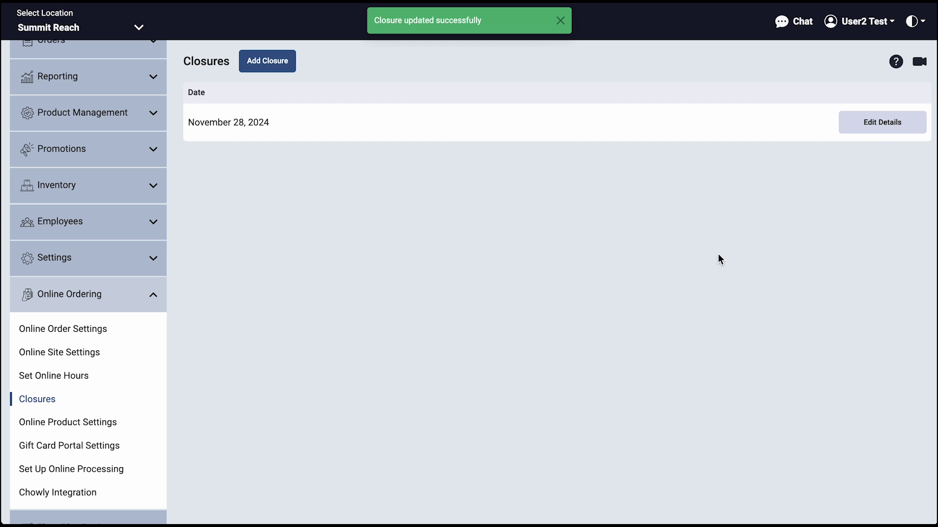
{"action": "left_click", "coordinate": [916, 124]}
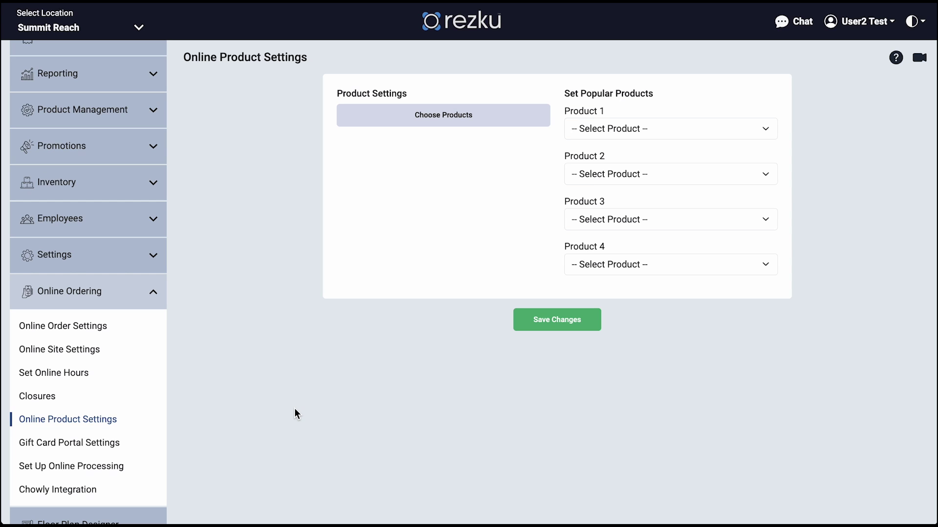
Step: Review the products chosen for online ordering and try switching Cheese Pizza under Summit Pizzas off and on
{"action": "left_click", "coordinate": [380, 120]}
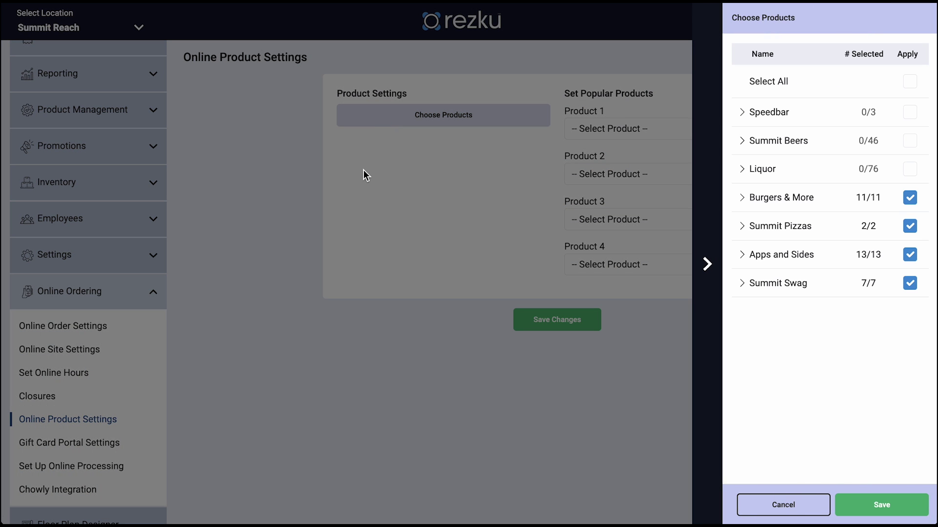
{"action": "left_click", "coordinate": [742, 226]}
{"action": "left_click", "coordinate": [909, 259]}
{"action": "left_click", "coordinate": [913, 257]}
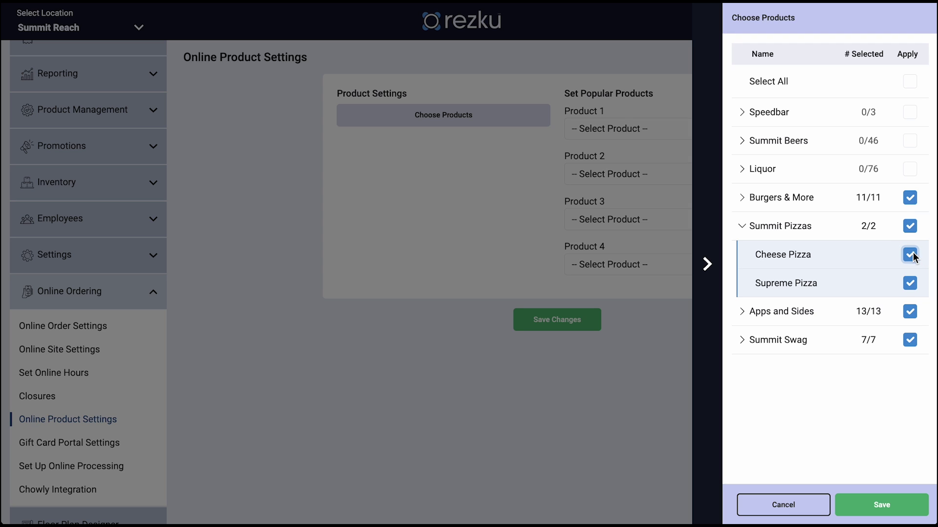
{"action": "left_click", "coordinate": [736, 228]}
{"action": "left_click", "coordinate": [707, 264]}
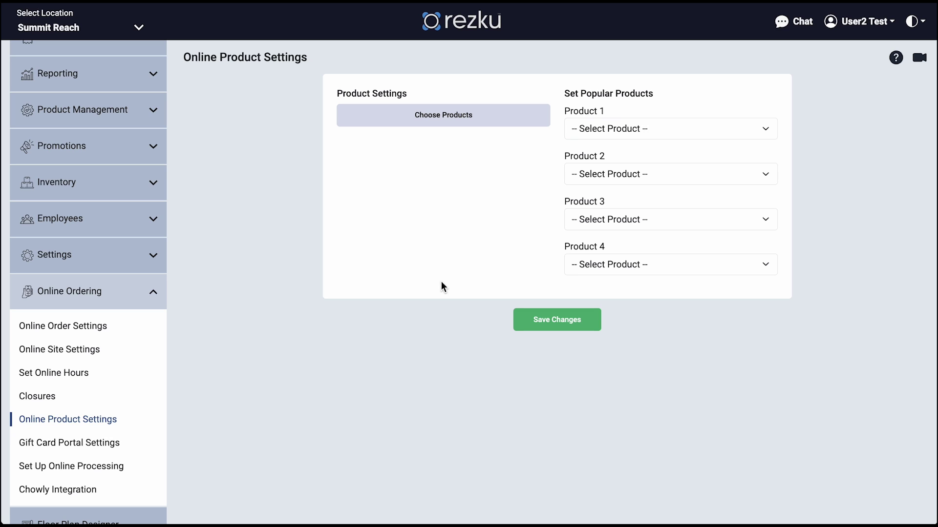
Step: In the Food_Burger Side Choice modifier group, make Vanilla Soft Serve unavailable for online ordering and save the modifier
{"action": "left_click", "coordinate": [115, 110]}
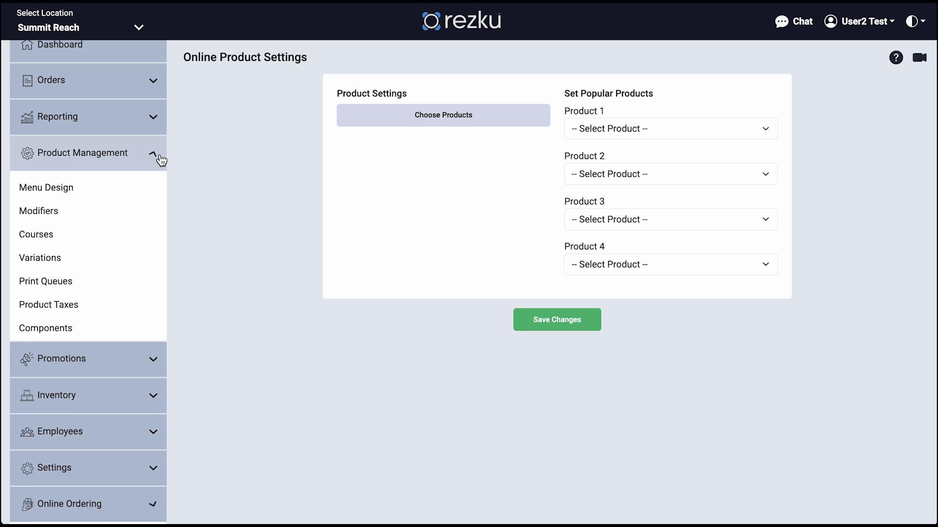
{"action": "left_click", "coordinate": [52, 215]}
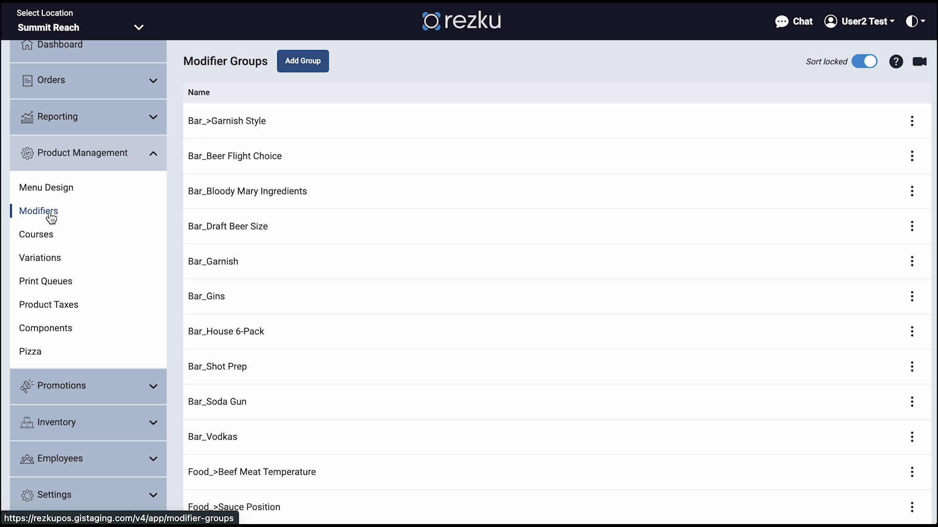
{"action": "scroll", "coordinate": [536, 303], "scroll_direction": "down", "scroll_amount": 5}
{"action": "scroll", "coordinate": [537, 300], "scroll_direction": "down", "scroll_amount": 2}
{"action": "left_click", "coordinate": [914, 365]}
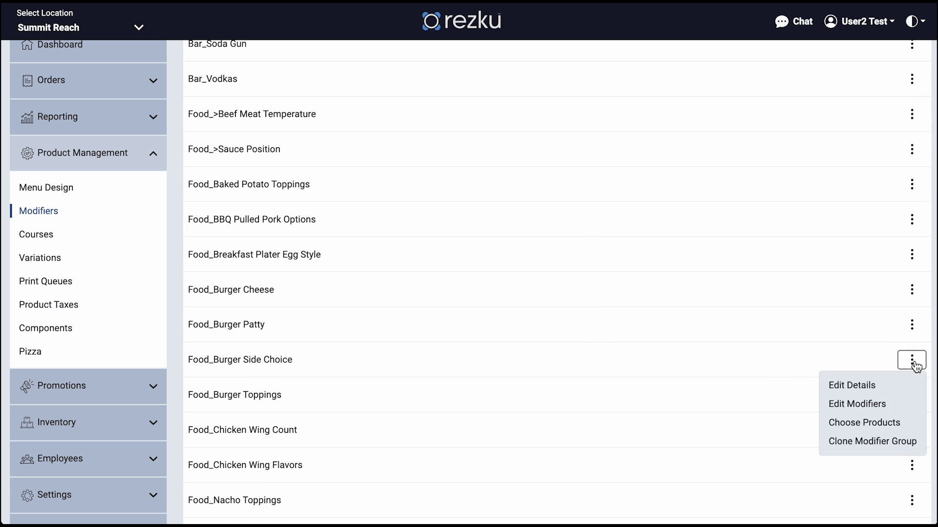
{"action": "left_click", "coordinate": [886, 404]}
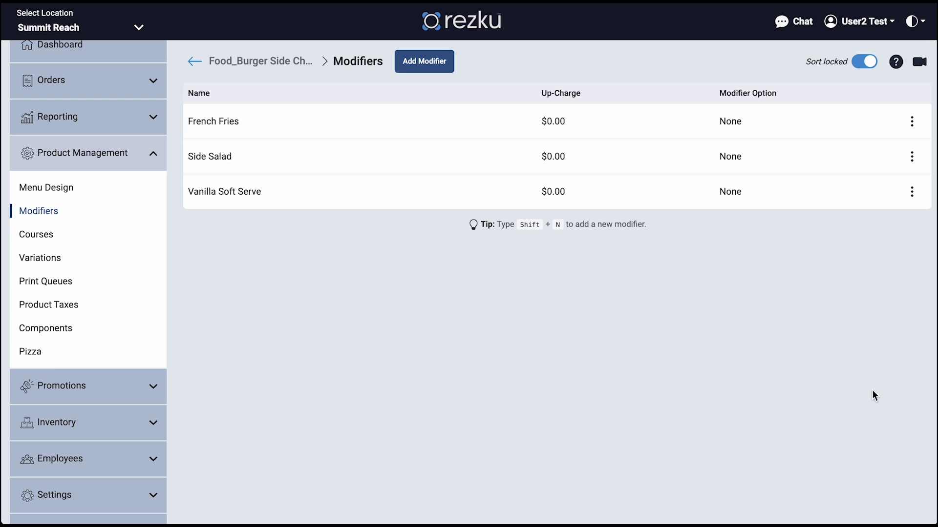
{"action": "left_click", "coordinate": [911, 192]}
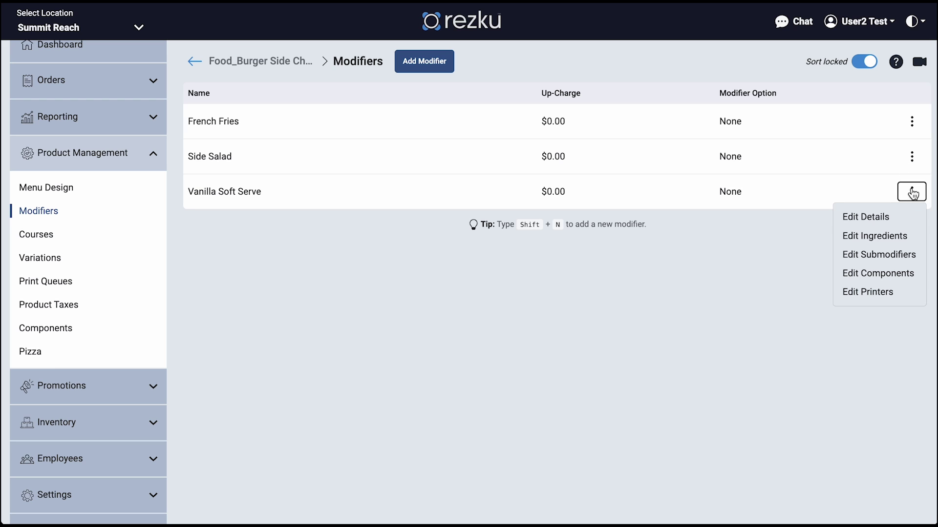
{"action": "left_click", "coordinate": [895, 218]}
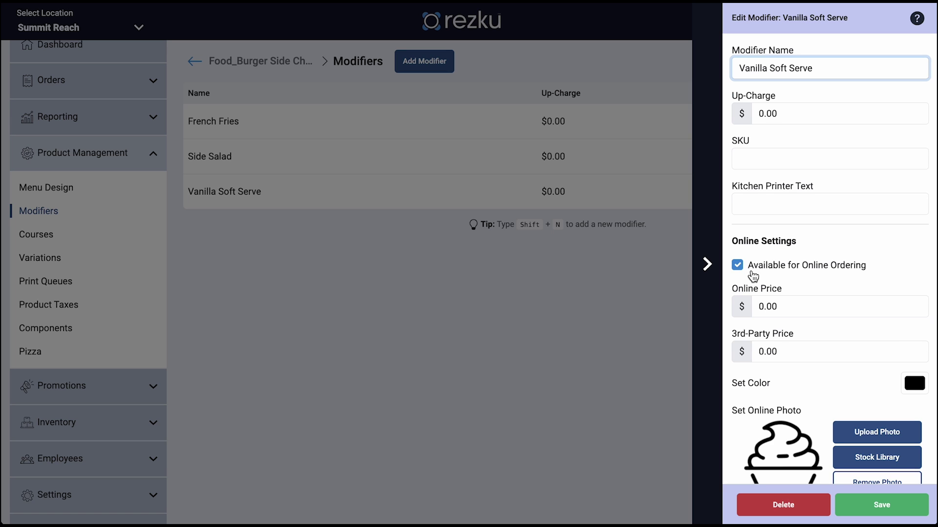
{"action": "left_click", "coordinate": [740, 268]}
{"action": "left_click", "coordinate": [874, 506]}
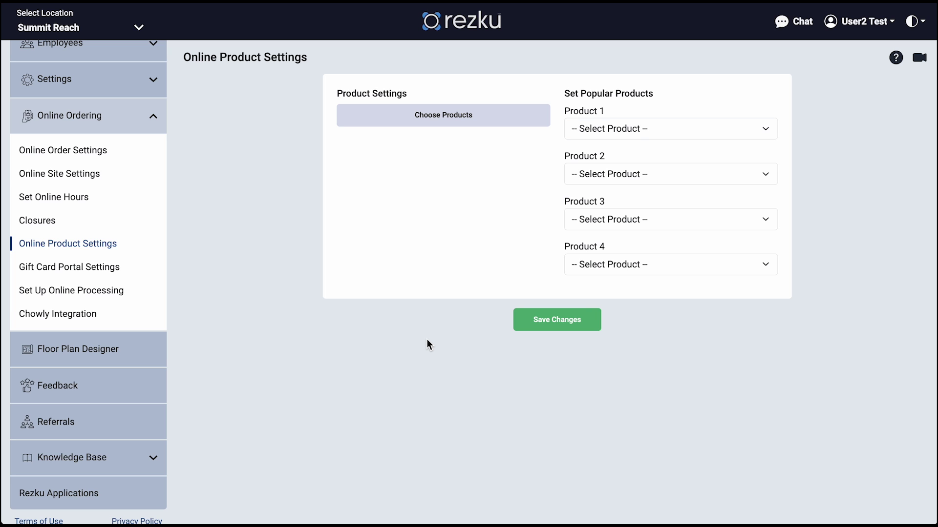
Step: Set the popular products to Classic Burger, 3 Taco Plate, Hand Cut Fries and Onion Rings, and save the changes
{"action": "left_click", "coordinate": [657, 129]}
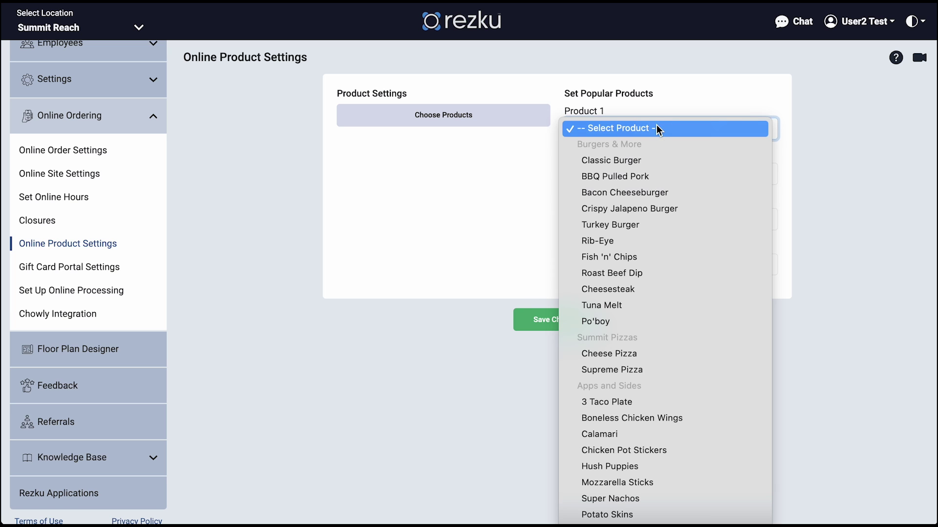
{"action": "left_click", "coordinate": [674, 158]}
{"action": "left_click", "coordinate": [684, 174]}
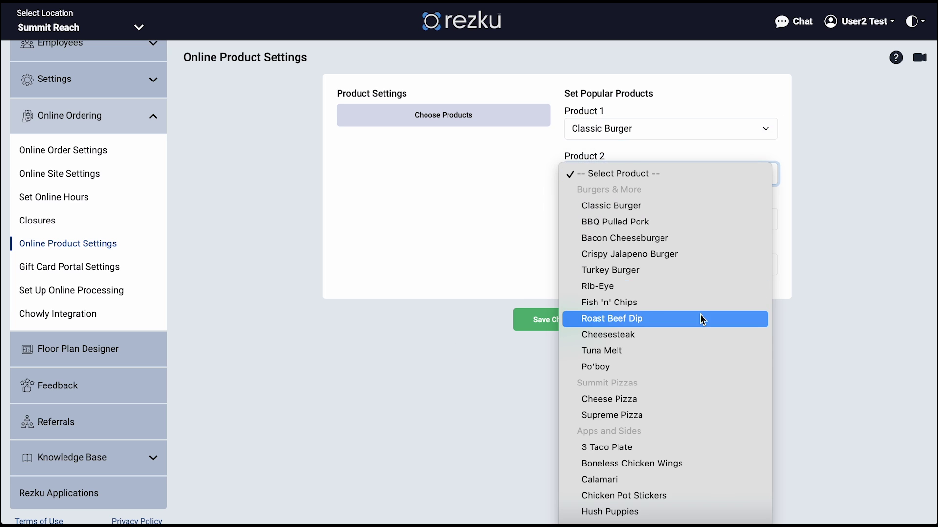
{"action": "left_click", "coordinate": [667, 447]}
{"action": "left_click", "coordinate": [635, 216]}
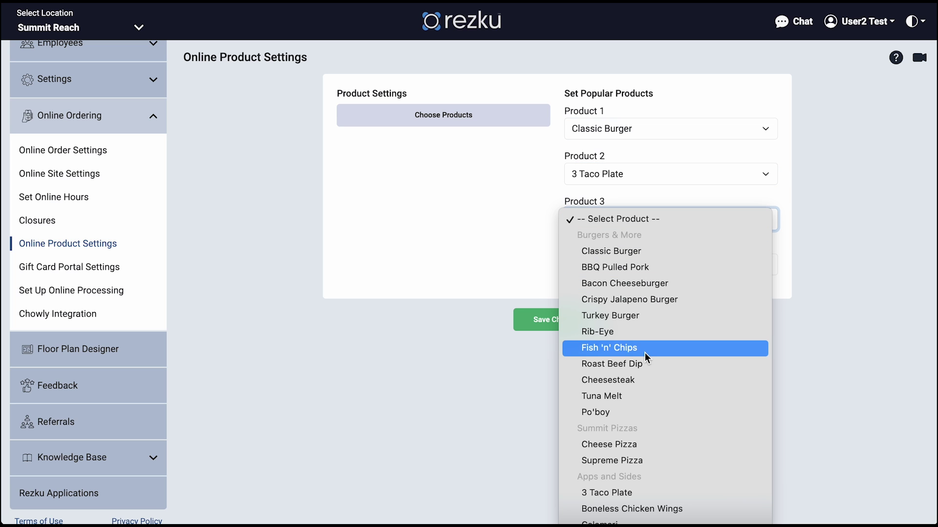
{"action": "left_click", "coordinate": [723, 410]}
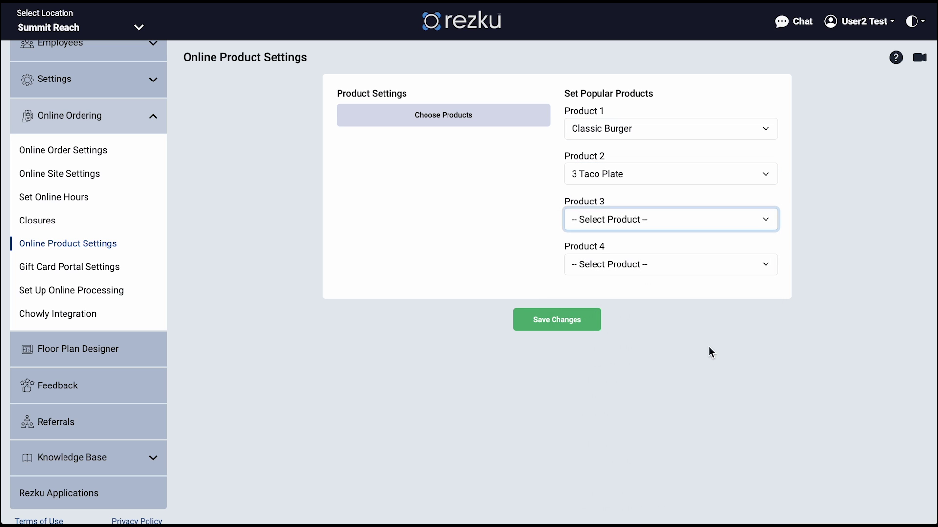
{"action": "left_click", "coordinate": [670, 265]}
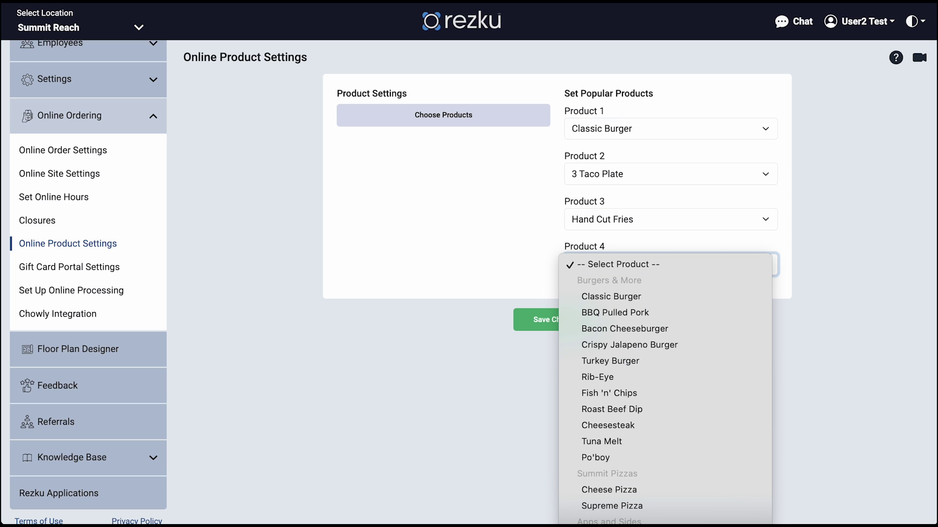
{"action": "left_click", "coordinate": [606, 525]}
{"action": "left_click", "coordinate": [564, 325]}
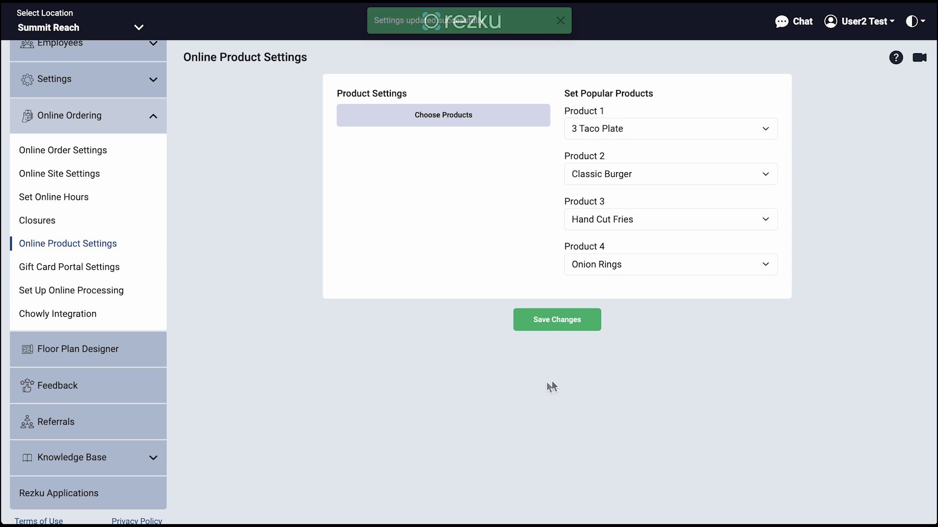
Step: Open the Classic Burger's OLO upsells in the Burgers & More menu and examine its product and modifier upsells
{"action": "scroll", "coordinate": [146, 283], "scroll_direction": "up", "scroll_amount": 4}
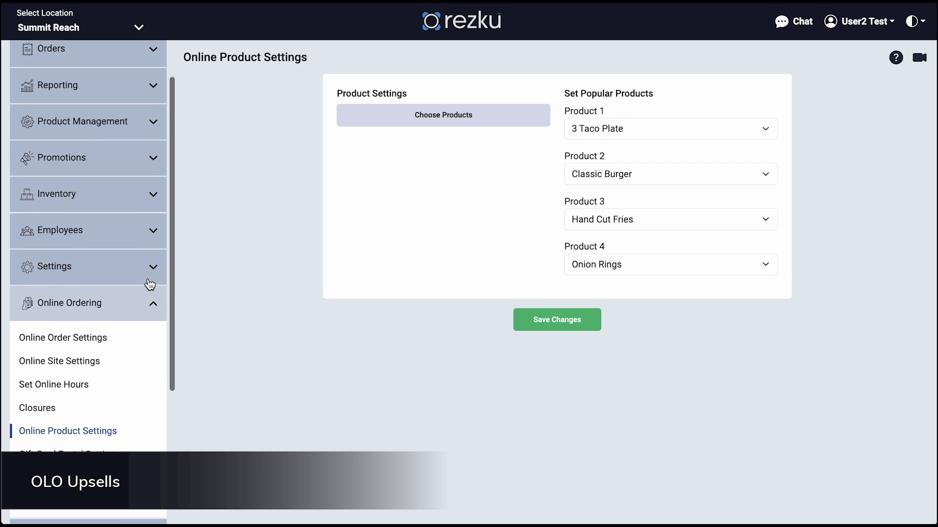
{"action": "left_click", "coordinate": [151, 131]}
{"action": "left_click", "coordinate": [89, 170]}
{"action": "left_click", "coordinate": [463, 159]}
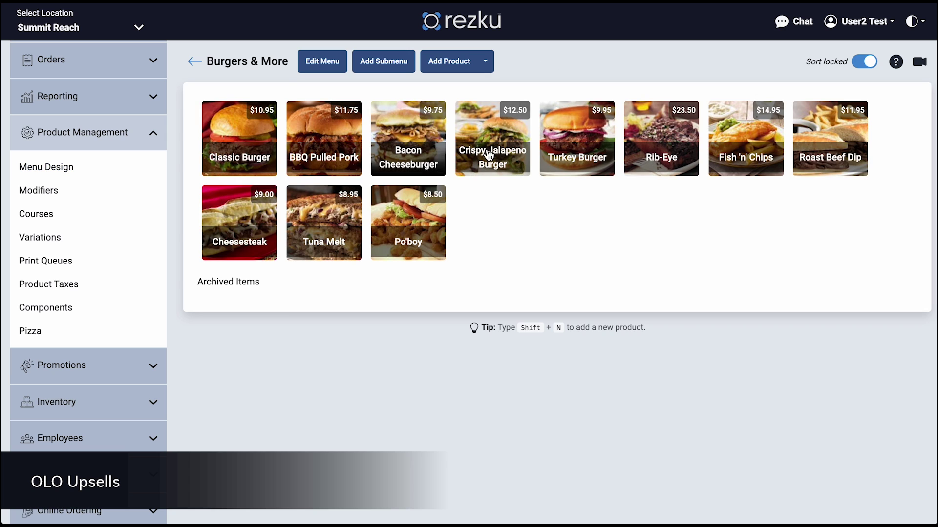
{"action": "left_click", "coordinate": [225, 155]}
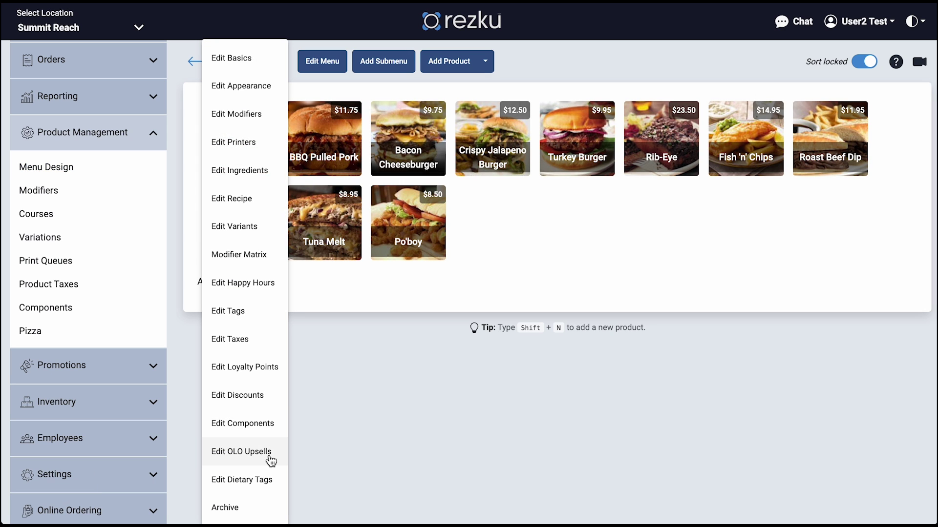
{"action": "left_click", "coordinate": [269, 458]}
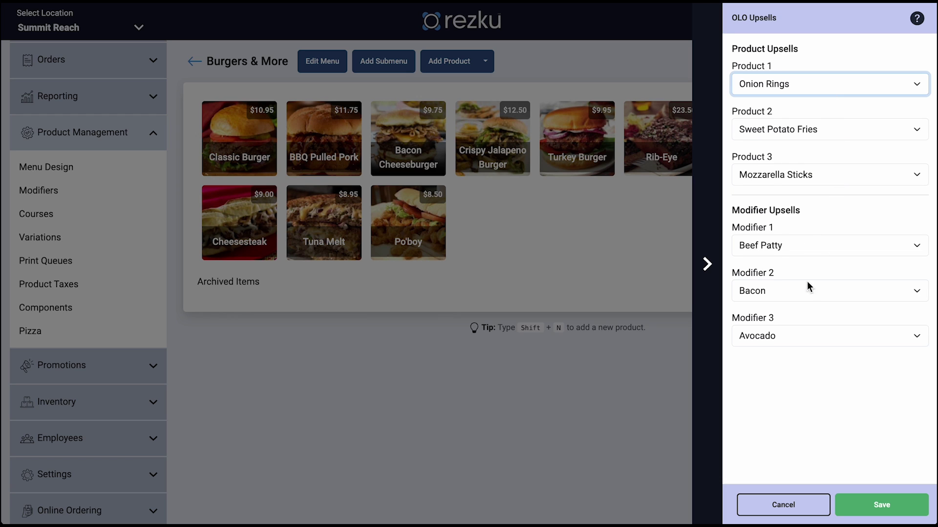
{"action": "left_click", "coordinate": [707, 264]}
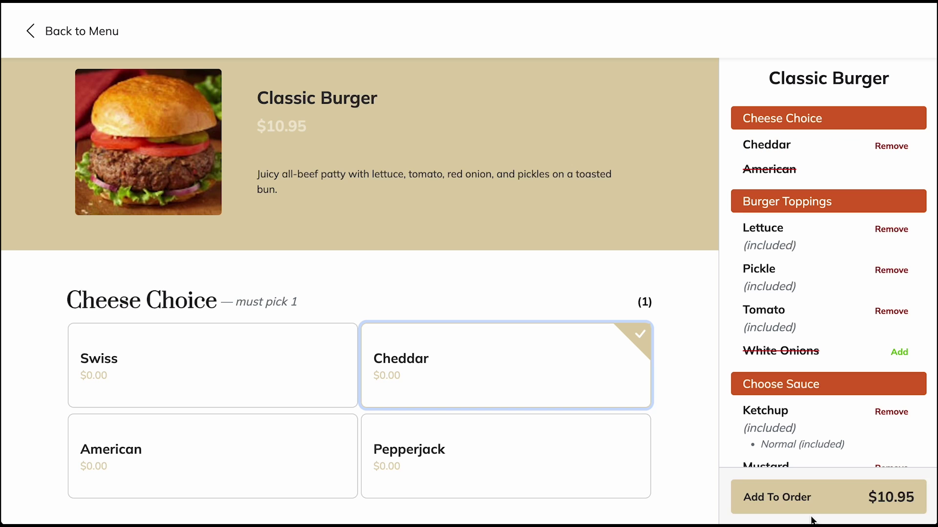
Step: On the online ordering site, upgrade the Classic Burger with the Bacon add-on and add it to the cart
{"action": "left_click", "coordinate": [829, 503]}
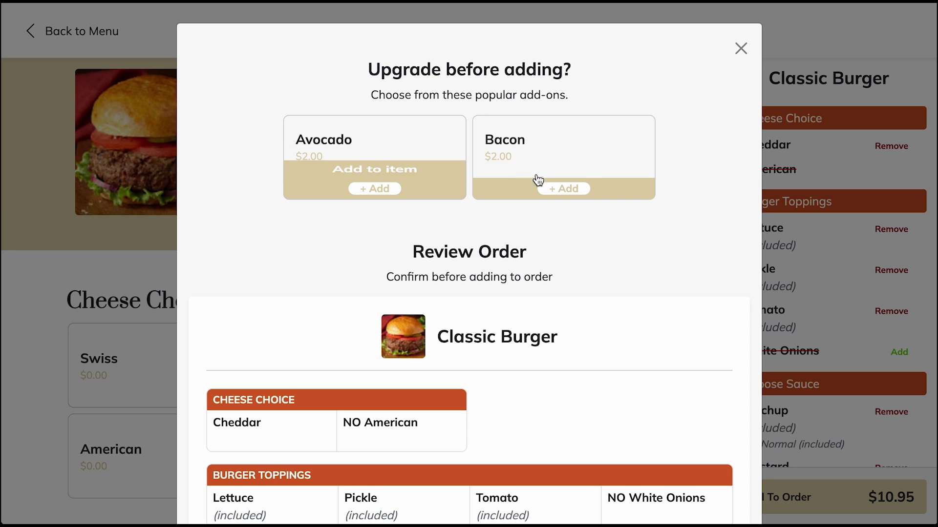
{"action": "left_click", "coordinate": [564, 188]}
{"action": "scroll", "coordinate": [655, 325], "scroll_direction": "down", "scroll_amount": 5}
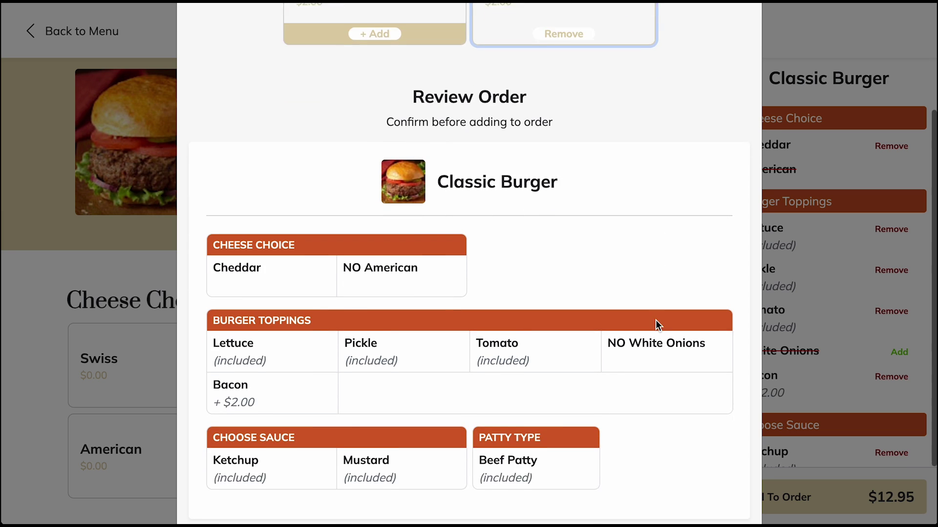
{"action": "left_click", "coordinate": [684, 482]}
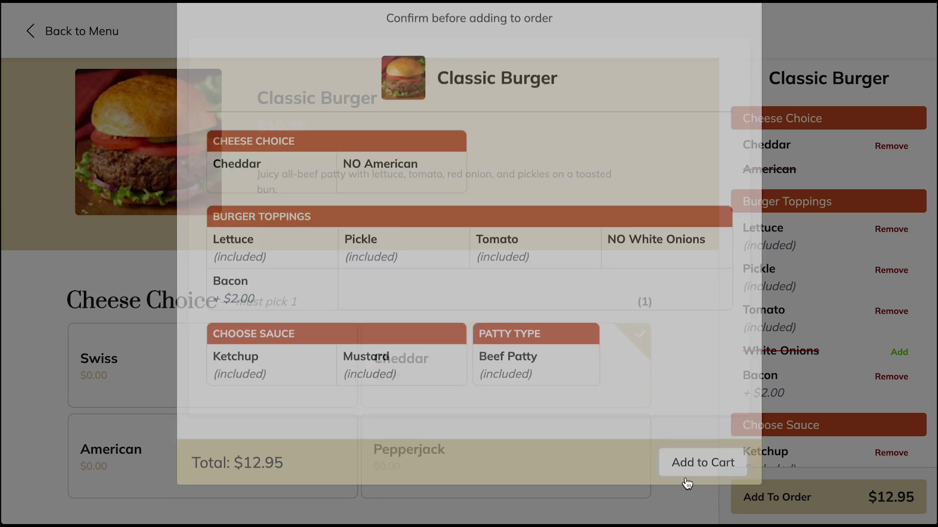
Step: Add Onion Rings from the popular additions to the cart
{"action": "left_click", "coordinate": [673, 316]}
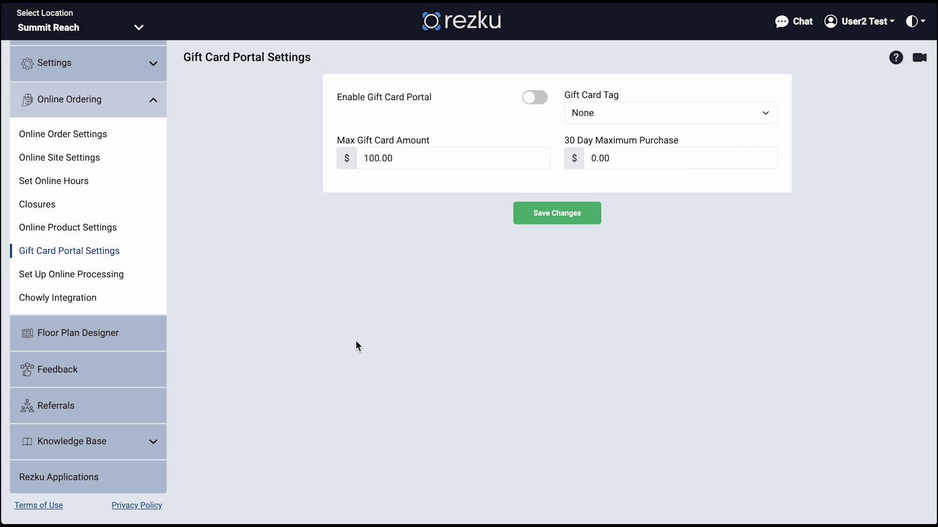
Step: Enable the gift card portal and review its maximum gift card amount, 30-day maximum purchase and gift card tag settings
{"action": "left_click", "coordinate": [533, 100]}
{"action": "left_click", "coordinate": [485, 166]}
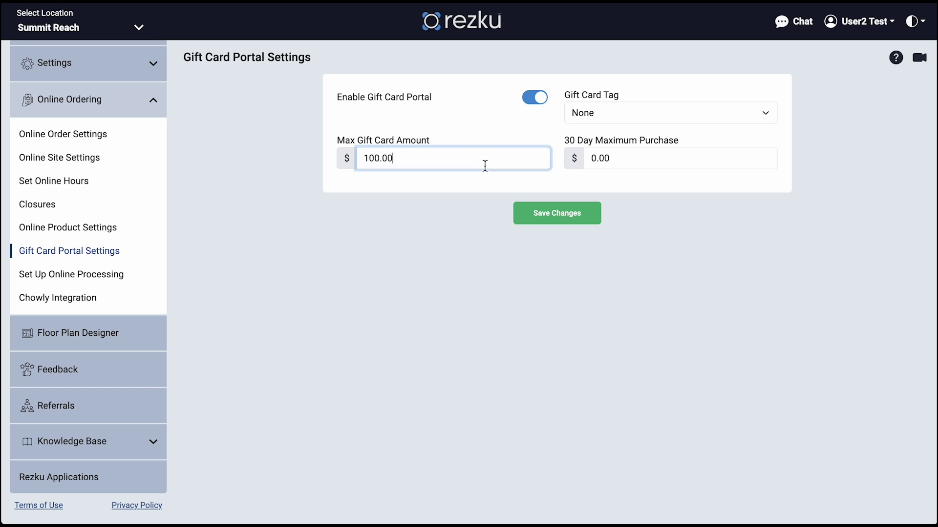
{"action": "key", "text": "Tab"}
{"action": "left_click", "coordinate": [639, 160]}
{"action": "double_click", "coordinate": [639, 160]}
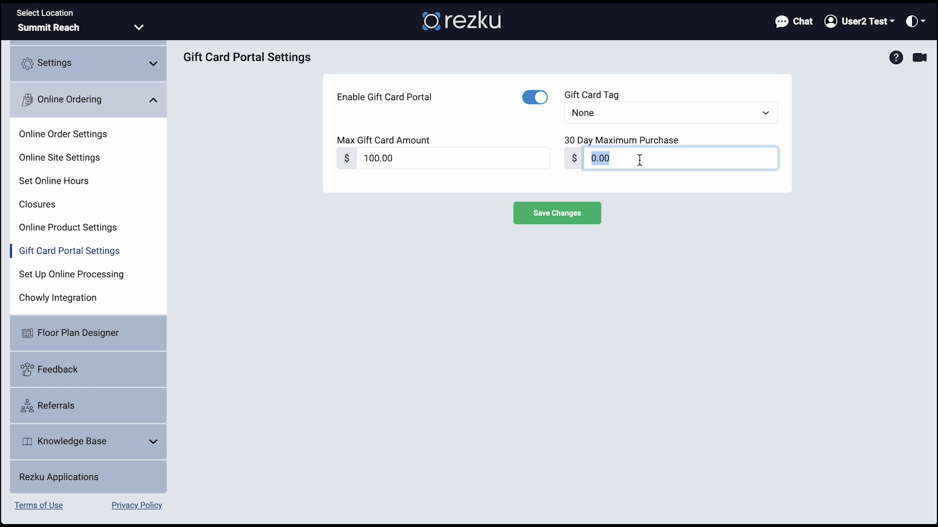
{"action": "left_click", "coordinate": [600, 131]}
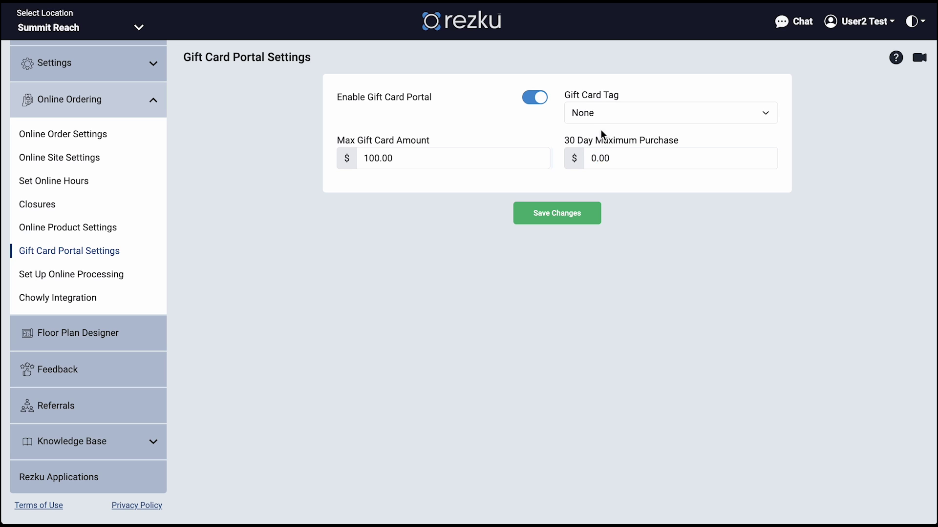
{"action": "left_click", "coordinate": [636, 119]}
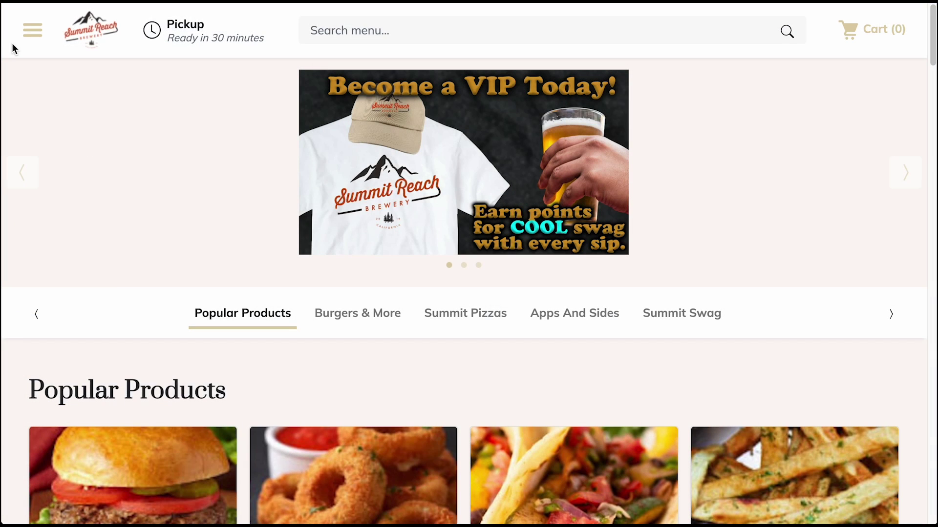
Step: Open the gift card purchase page from the online ordering site and examine the eGift card amount and personalization form
{"action": "left_click", "coordinate": [32, 30]}
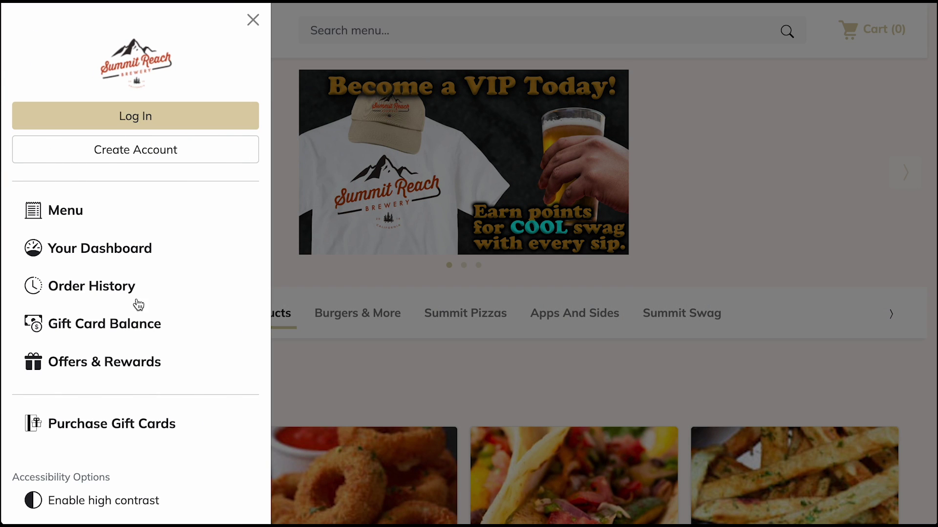
{"action": "left_click", "coordinate": [136, 421]}
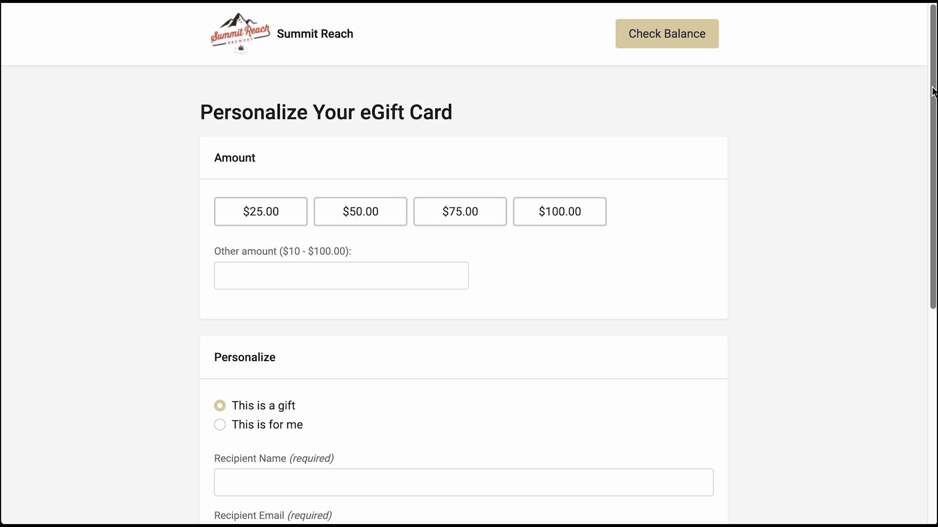
{"action": "mouse_move", "coordinate": [933, 92]}
{"action": "left_mouse_down"}
{"action": "mouse_move", "coordinate": [933, 297]}
{"action": "mouse_move", "coordinate": [933, 110]}
{"action": "left_mouse_up"}
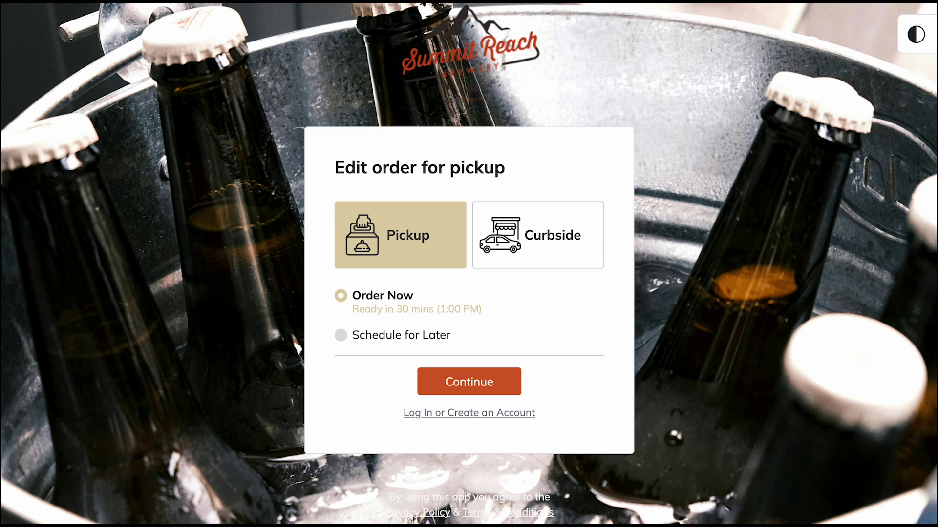
Step: Schedule the pickup order for 9/9/2024 at 1:45 PM and continue to the menu
{"action": "left_click", "coordinate": [395, 247]}
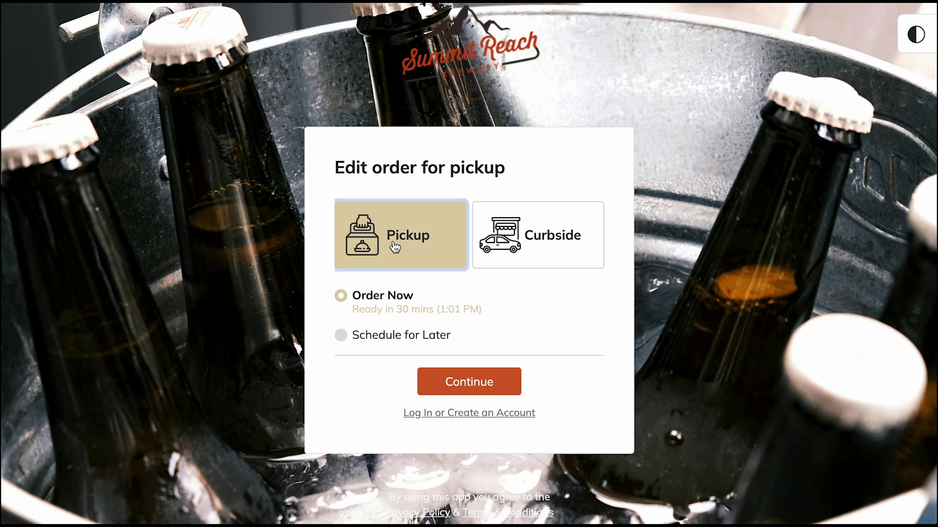
{"action": "left_click", "coordinate": [408, 337]}
{"action": "left_click", "coordinate": [540, 398]}
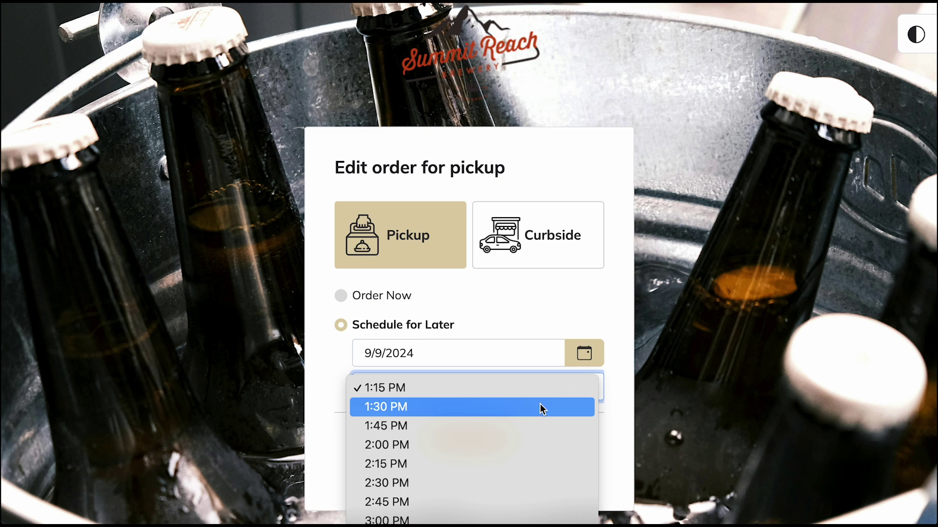
{"action": "left_click", "coordinate": [507, 424]}
{"action": "left_click", "coordinate": [566, 437]}
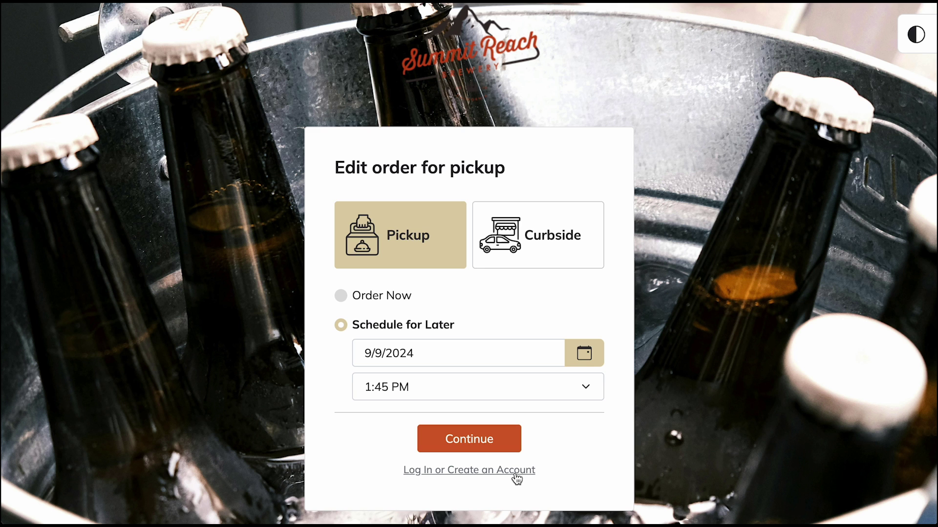
{"action": "left_click", "coordinate": [472, 438]}
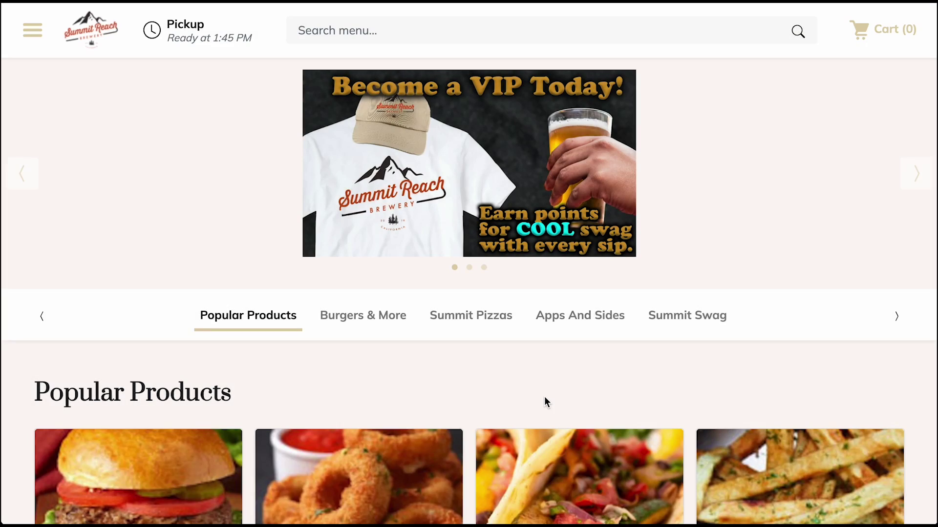
Step: Browse the online menu and open the Classic Burger from the popular products
{"action": "scroll", "coordinate": [742, 229], "scroll_direction": "down", "scroll_amount": 15}
{"action": "scroll", "coordinate": [742, 229], "scroll_direction": "down", "scroll_amount": 5}
{"action": "scroll", "coordinate": [741, 229], "scroll_direction": "up", "scroll_amount": 15}
{"action": "scroll", "coordinate": [741, 227], "scroll_direction": "up", "scroll_amount": 4}
{"action": "scroll", "coordinate": [428, 310], "scroll_direction": "up", "scroll_amount": 1}
{"action": "scroll", "coordinate": [429, 310], "scroll_direction": "down", "scroll_amount": 1}
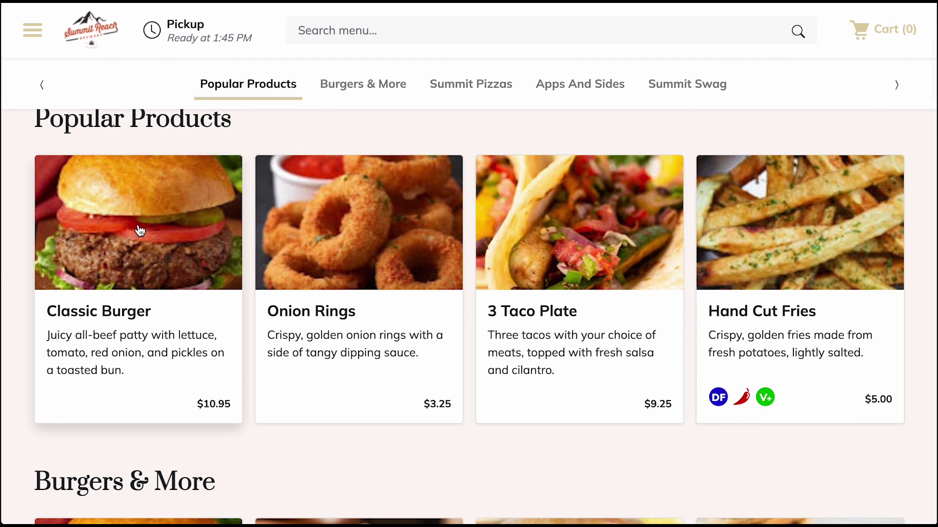
{"action": "left_click", "coordinate": [140, 231]}
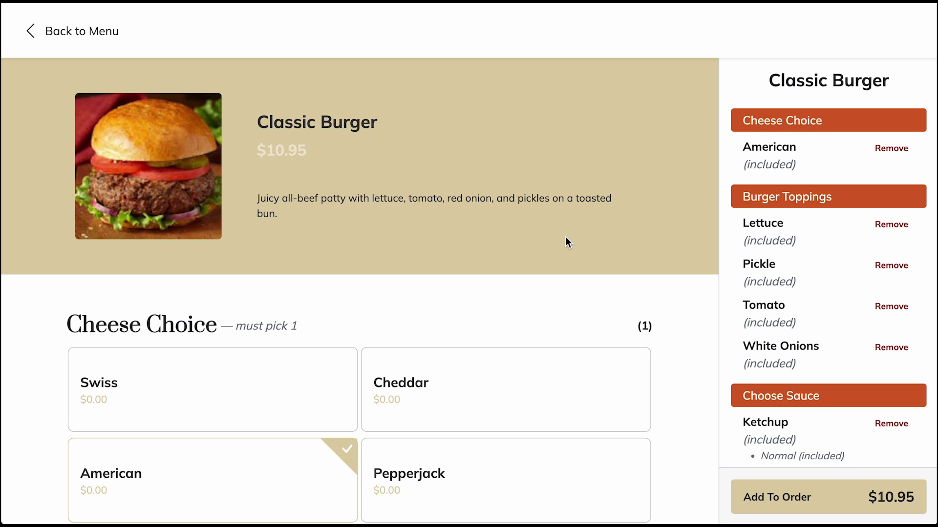
Step: Review the Classic Burger's included modifiers and replace its American cheese with Cheddar
{"action": "scroll", "coordinate": [566, 237], "scroll_direction": "down", "scroll_amount": 1}
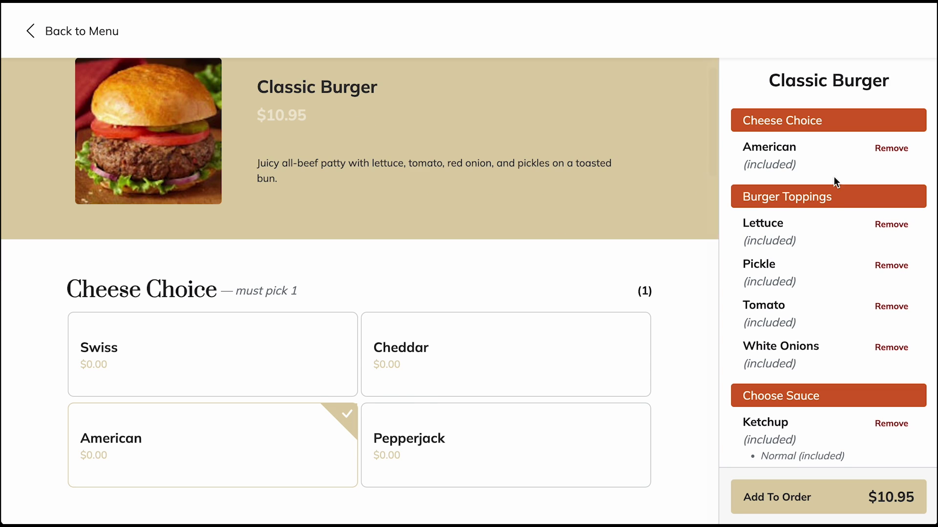
{"action": "scroll", "coordinate": [822, 381], "scroll_direction": "down", "scroll_amount": 1}
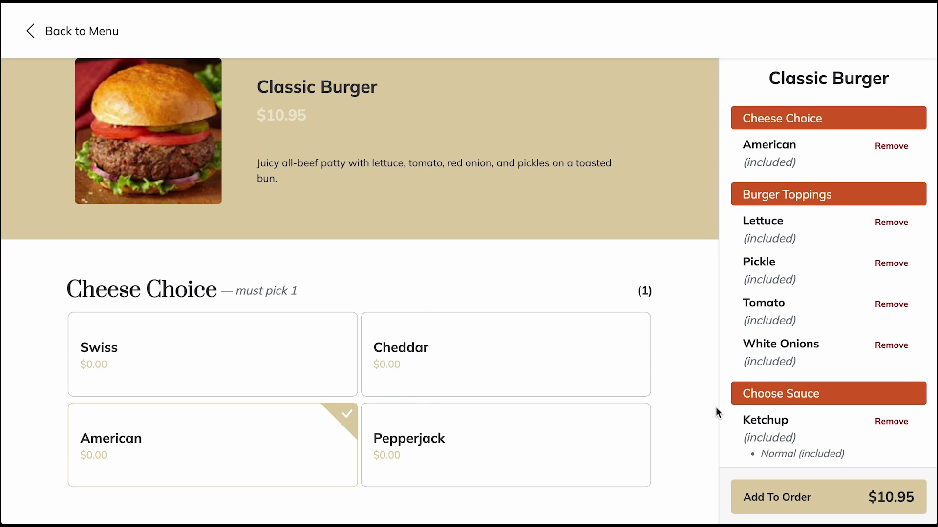
{"action": "scroll", "coordinate": [693, 390], "scroll_direction": "down", "scroll_amount": 2}
{"action": "scroll", "coordinate": [676, 378], "scroll_direction": "down", "scroll_amount": 2}
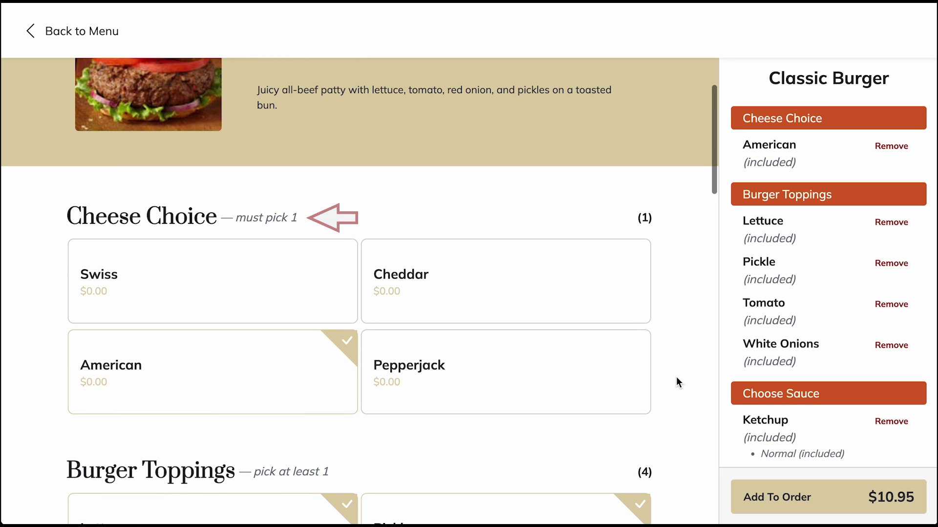
{"action": "scroll", "coordinate": [676, 377], "scroll_direction": "down", "scroll_amount": 1}
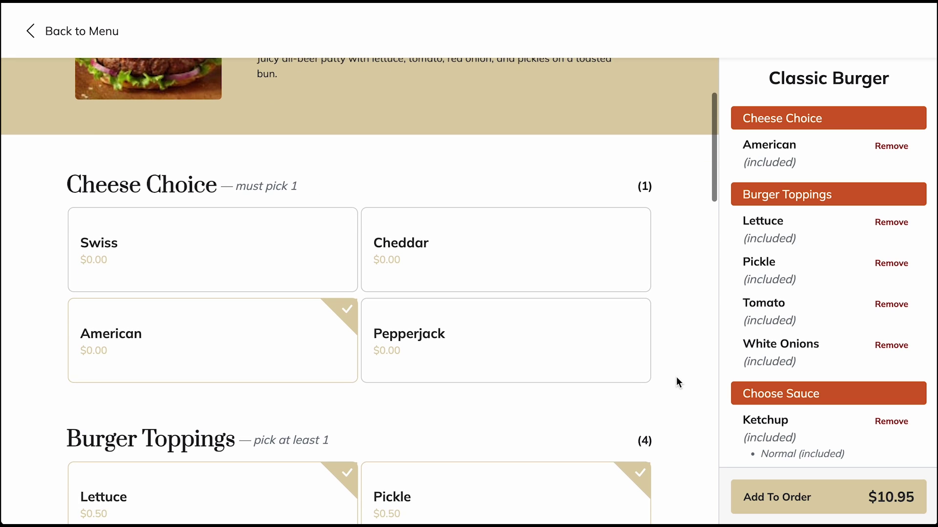
{"action": "scroll", "coordinate": [676, 377], "scroll_direction": "down", "scroll_amount": 1}
{"action": "left_click", "coordinate": [302, 342]}
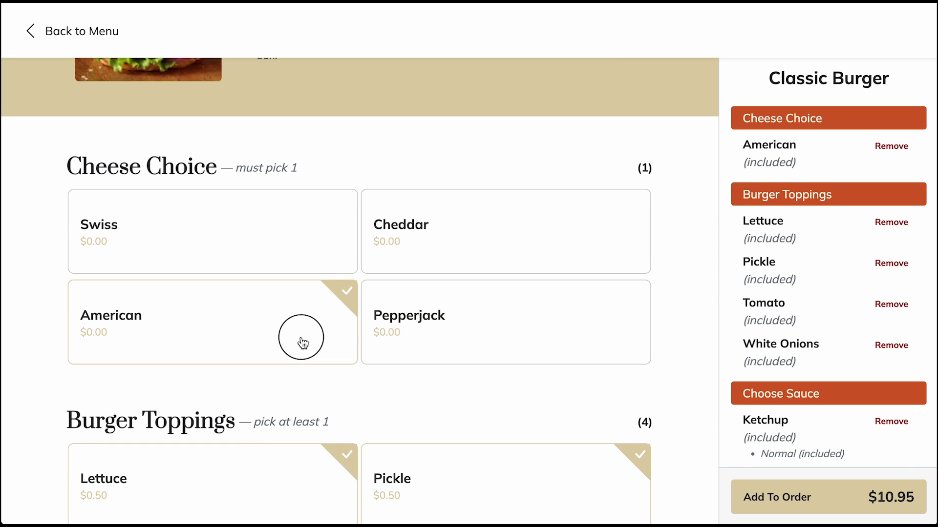
{"action": "left_click", "coordinate": [475, 250]}
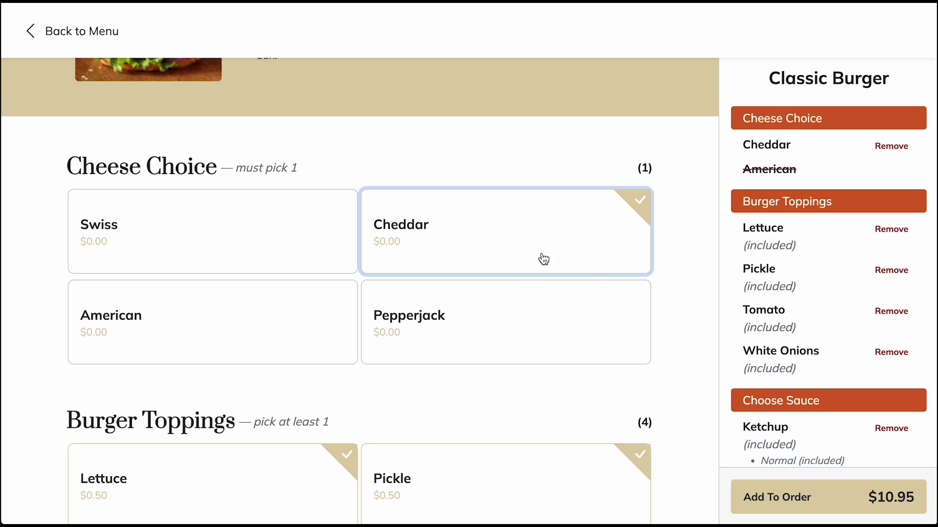
Step: Remove the White Onions from the Classic Burger, and deselect and reselect Cheddar to check the required cheese choice
{"action": "scroll", "coordinate": [528, 258], "scroll_direction": "down", "scroll_amount": 1}
{"action": "left_click", "coordinate": [523, 209]}
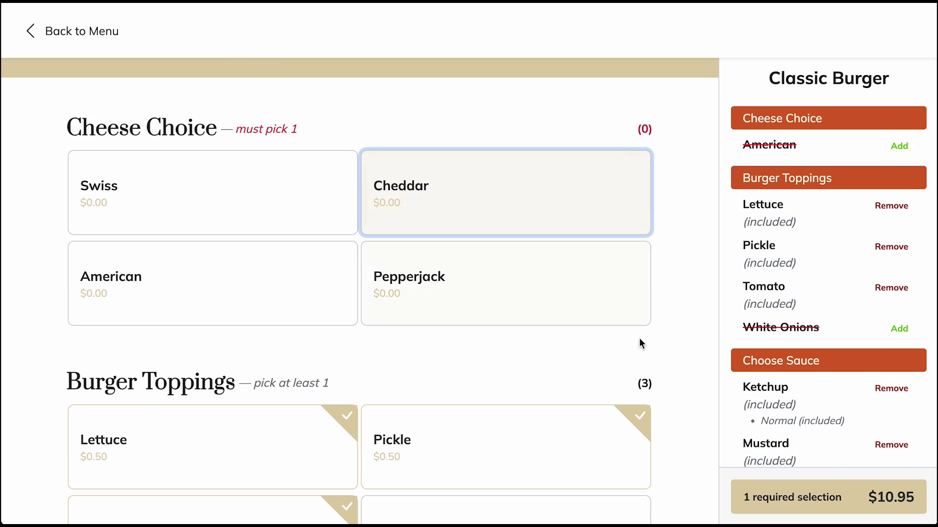
{"action": "left_click", "coordinate": [774, 508]}
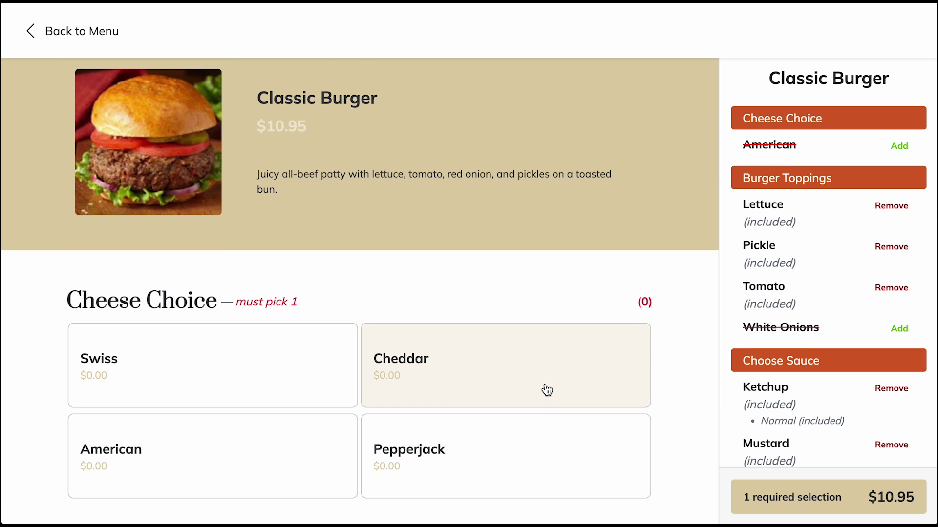
{"action": "left_click", "coordinate": [545, 390]}
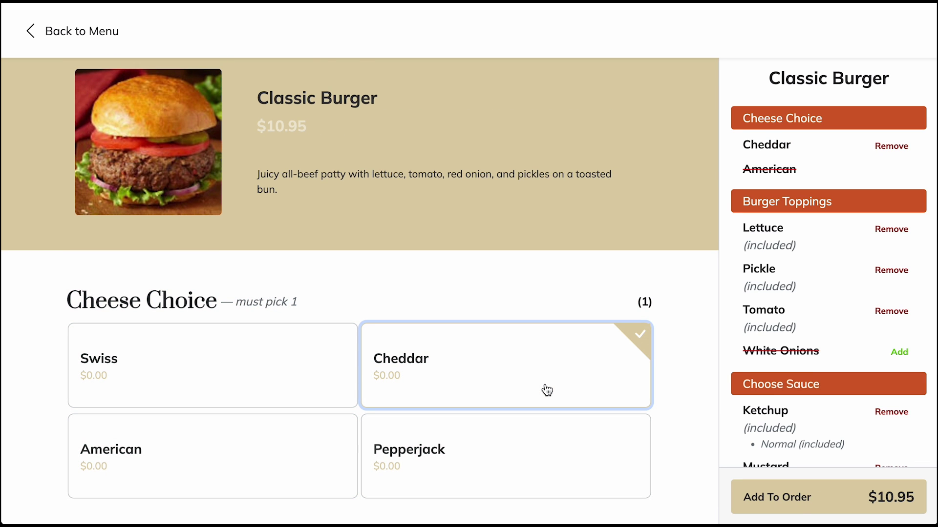
Step: Add the Classic Burger with the Bacon upgrade to the cart, along with Onion Rings from the popular additions
{"action": "left_click", "coordinate": [833, 499]}
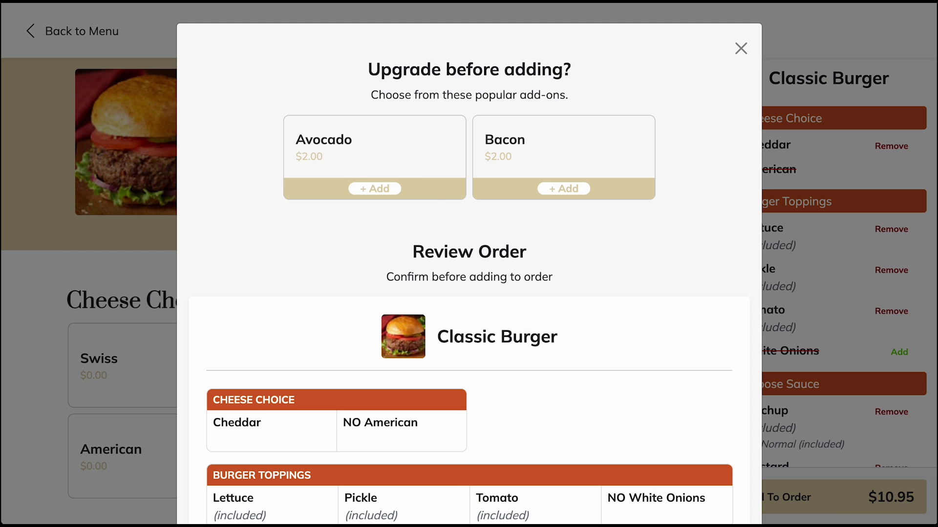
{"action": "left_click", "coordinate": [564, 181]}
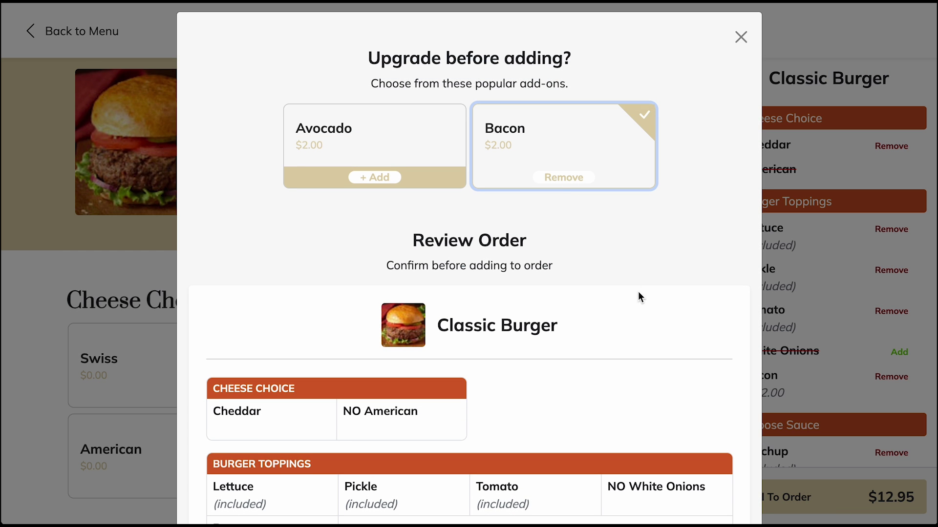
{"action": "scroll", "coordinate": [655, 321], "scroll_direction": "down", "scroll_amount": 5}
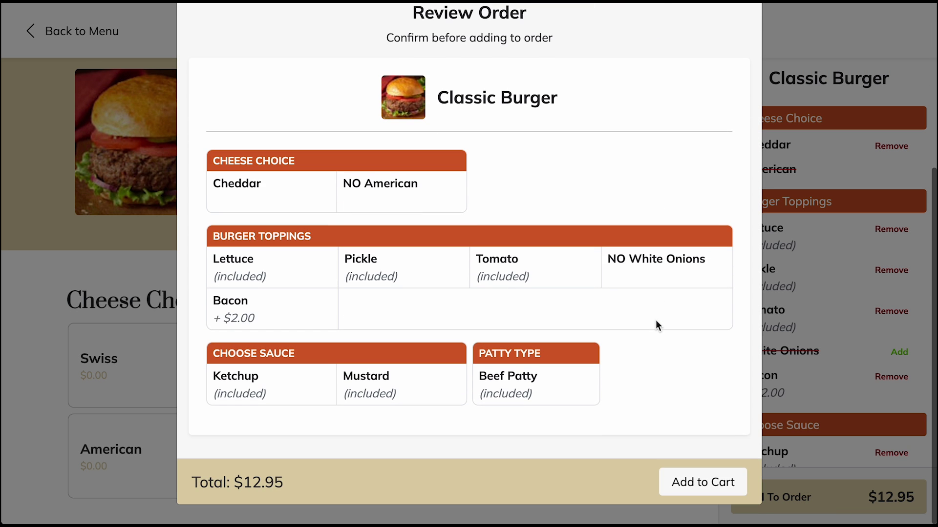
{"action": "left_click", "coordinate": [687, 482]}
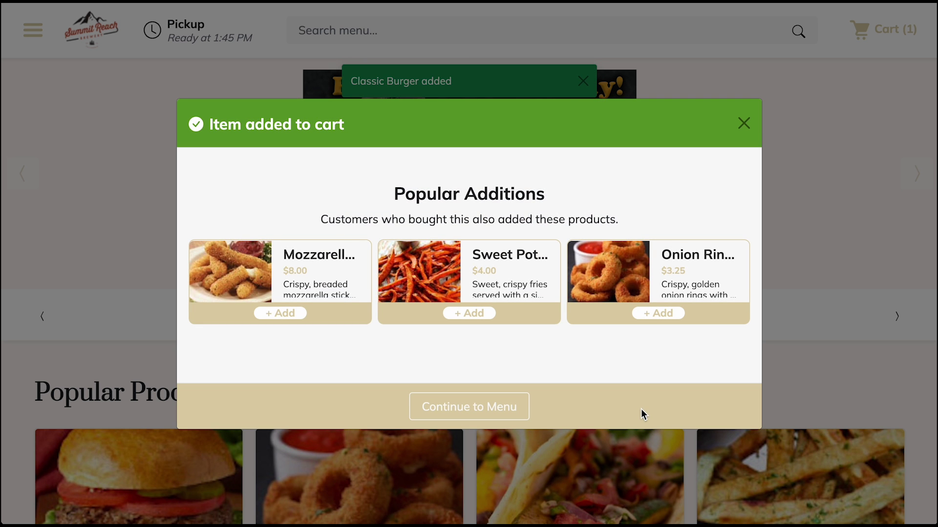
{"action": "left_click", "coordinate": [672, 315]}
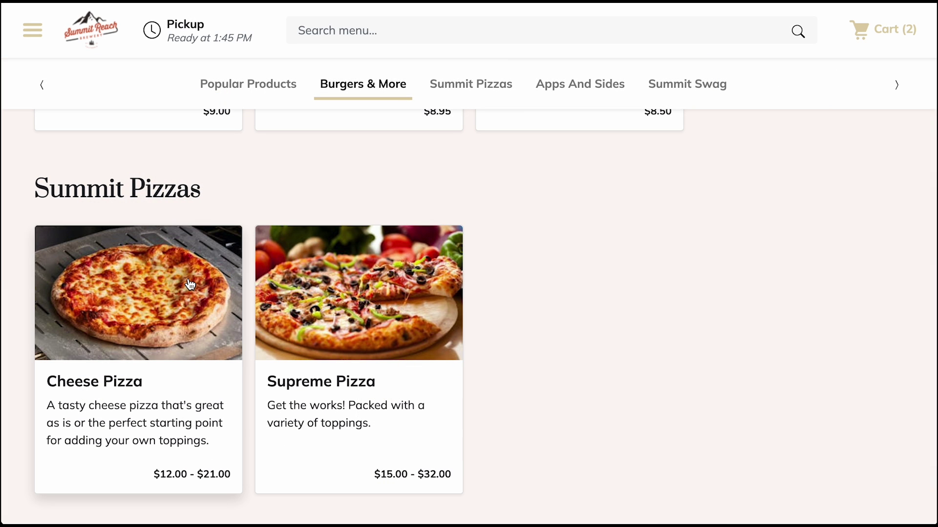
Step: Open the Cheese Pizza from Summit Pizzas, make it half-and-half and choose the Large size
{"action": "left_click", "coordinate": [191, 284]}
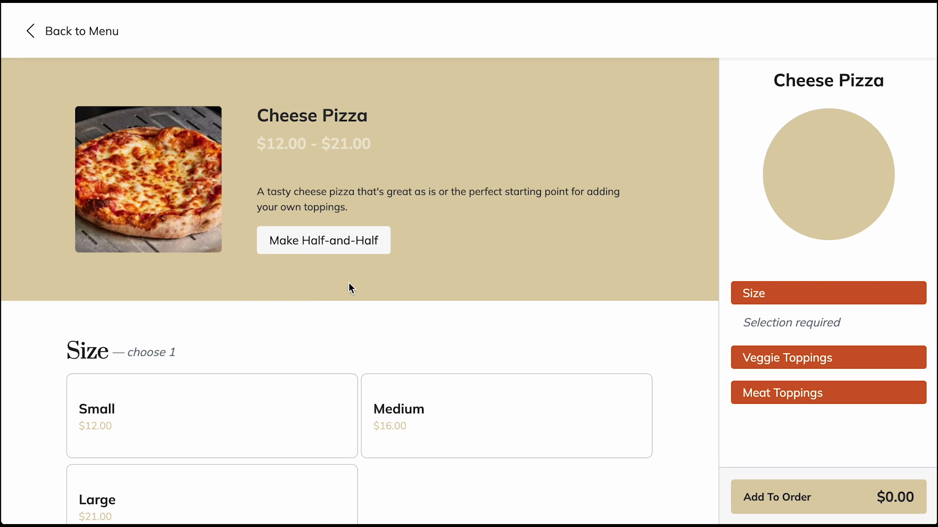
{"action": "scroll", "coordinate": [508, 311], "scroll_direction": "down", "scroll_amount": 5}
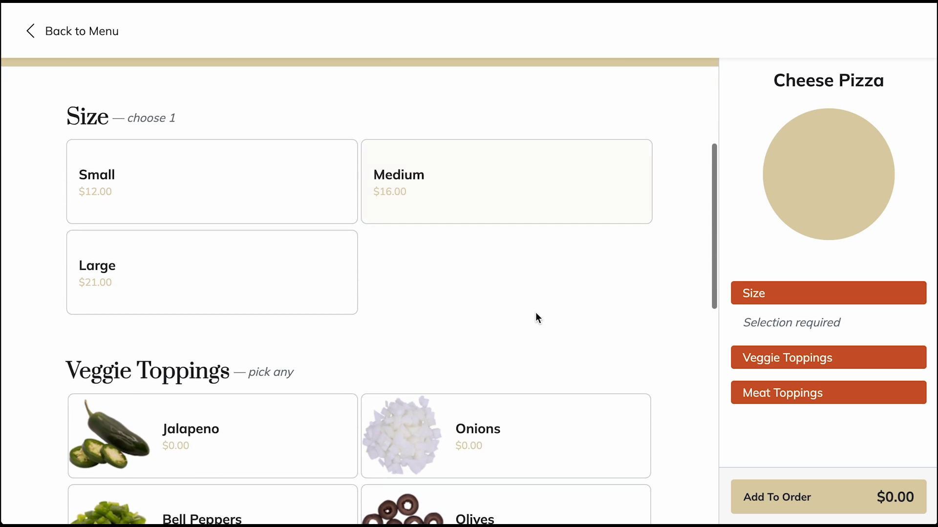
{"action": "scroll", "coordinate": [536, 313], "scroll_direction": "up", "scroll_amount": 5}
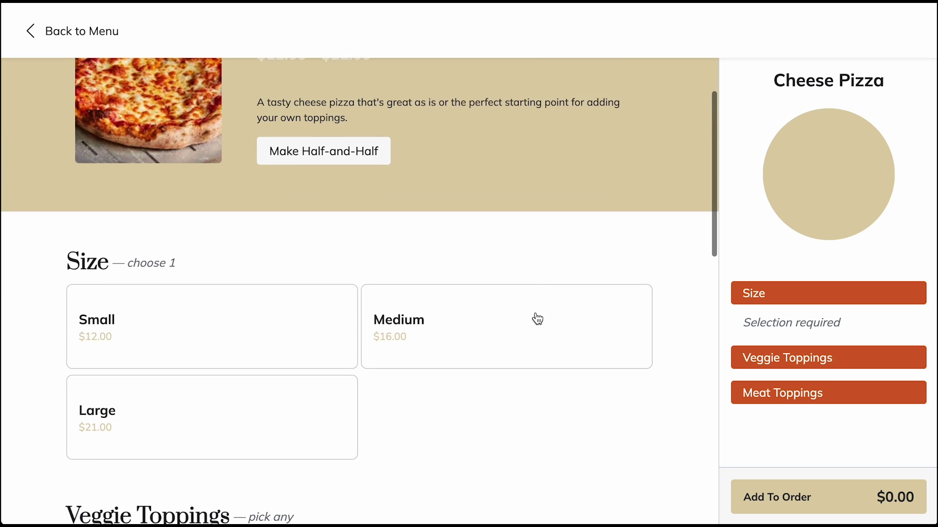
{"action": "scroll", "coordinate": [536, 315], "scroll_direction": "up", "scroll_amount": 2}
{"action": "left_click", "coordinate": [320, 246]}
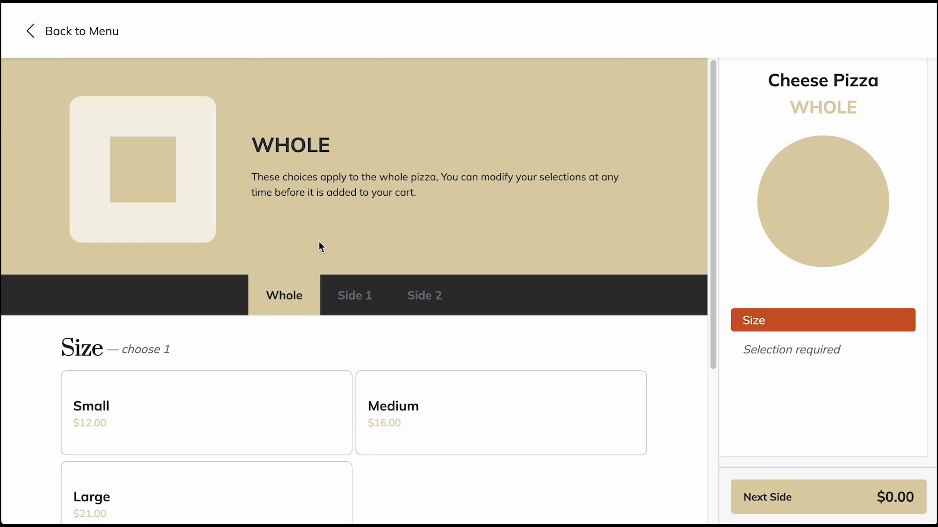
{"action": "left_click", "coordinate": [191, 498]}
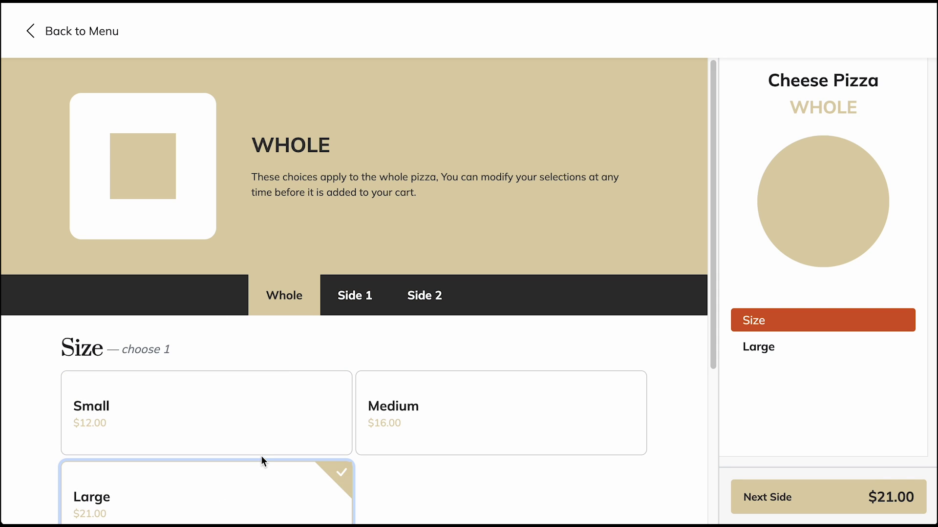
Step: Make side 1 of the pizza a Supreme Pizza without Bell Peppers, Olives and Italian Sausage, and with Canadian Bacon added
{"action": "left_click", "coordinate": [364, 298]}
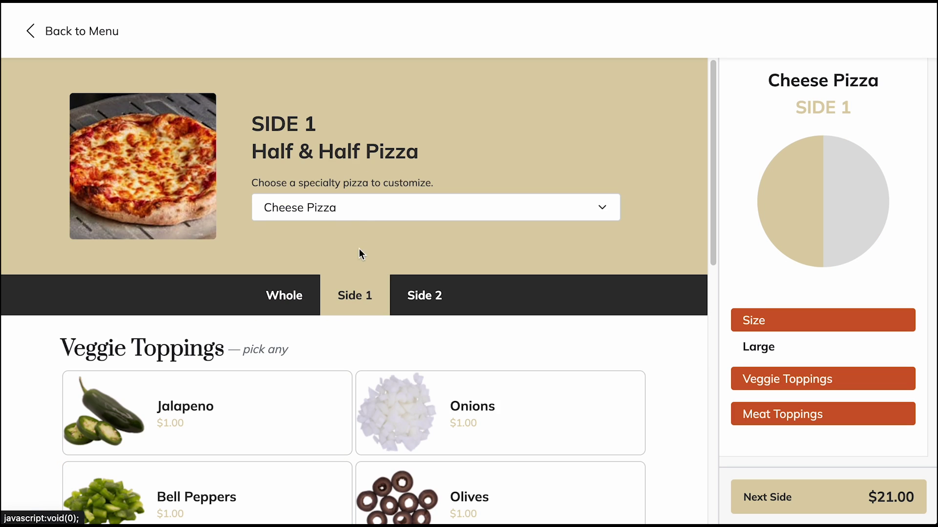
{"action": "left_click", "coordinate": [374, 201]}
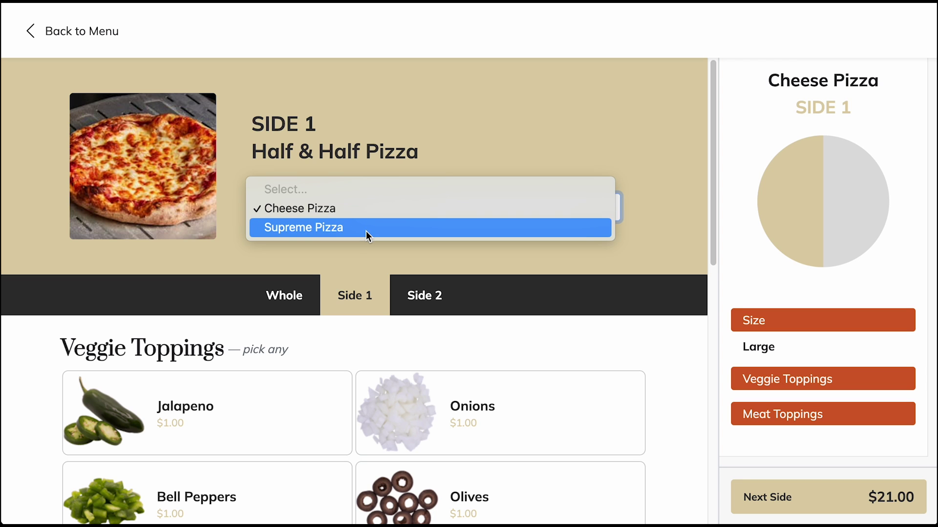
{"action": "left_click", "coordinate": [366, 227]}
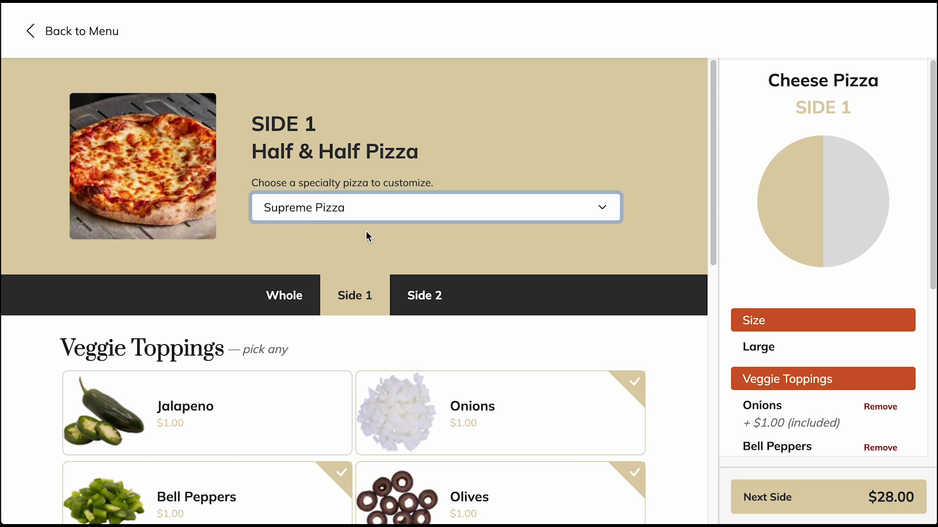
{"action": "scroll", "coordinate": [357, 293], "scroll_direction": "down", "scroll_amount": 5}
{"action": "left_click", "coordinate": [295, 189]}
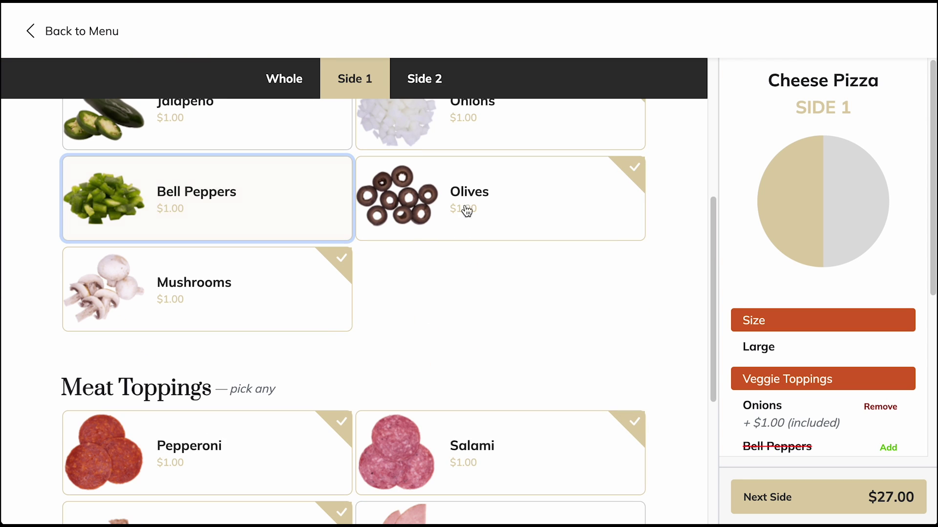
{"action": "left_click", "coordinate": [488, 214]}
{"action": "scroll", "coordinate": [665, 322], "scroll_direction": "down", "scroll_amount": 5}
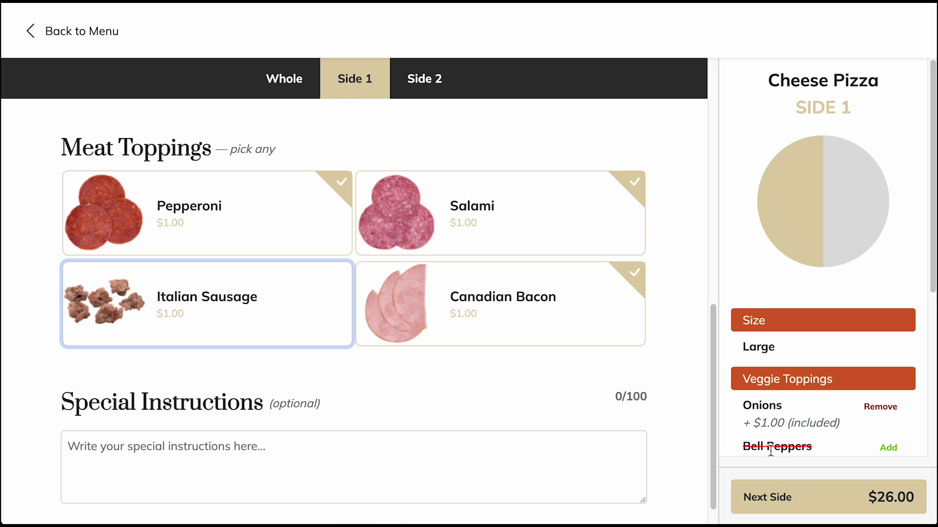
Step: Top side 2's Cheese Pizza with Onions and Italian Sausage, and add the half-and-half pizza to the cart
{"action": "left_click", "coordinate": [771, 497]}
{"action": "scroll", "coordinate": [294, 438], "scroll_direction": "up", "scroll_amount": 1}
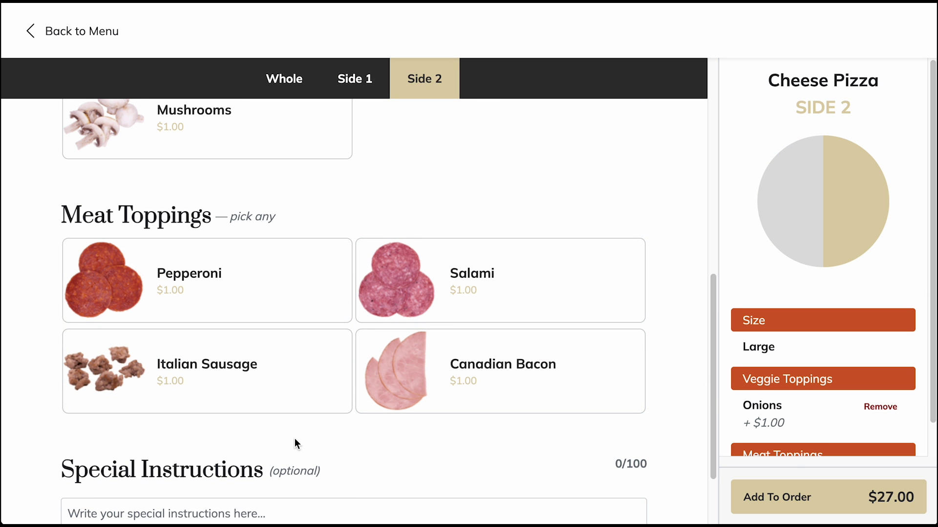
{"action": "left_click", "coordinate": [276, 393]}
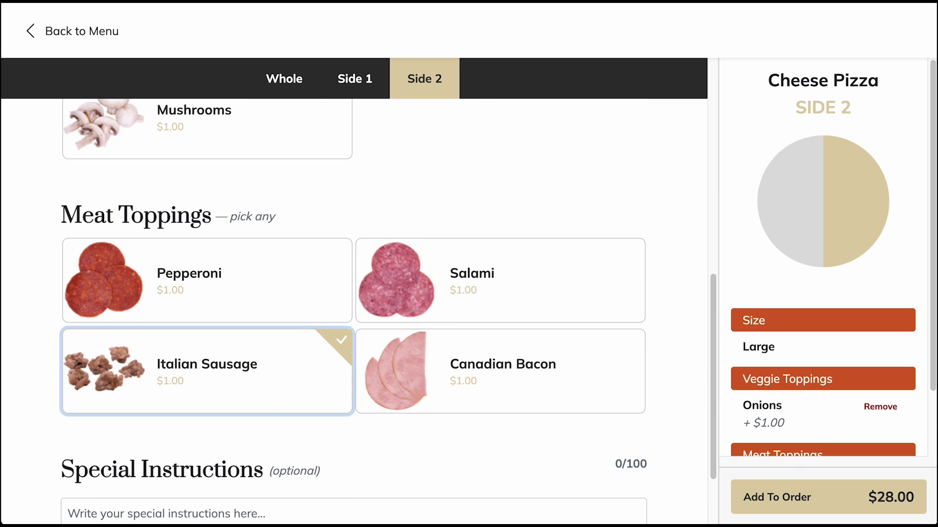
{"action": "left_click", "coordinate": [777, 498]}
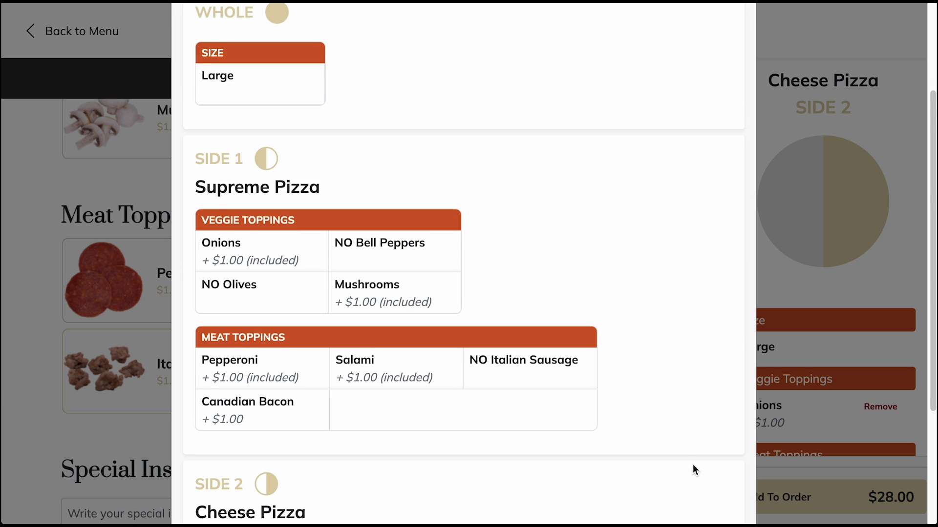
{"action": "scroll", "coordinate": [693, 466], "scroll_direction": "down", "scroll_amount": 1}
{"action": "scroll", "coordinate": [693, 469], "scroll_direction": "down", "scroll_amount": 2}
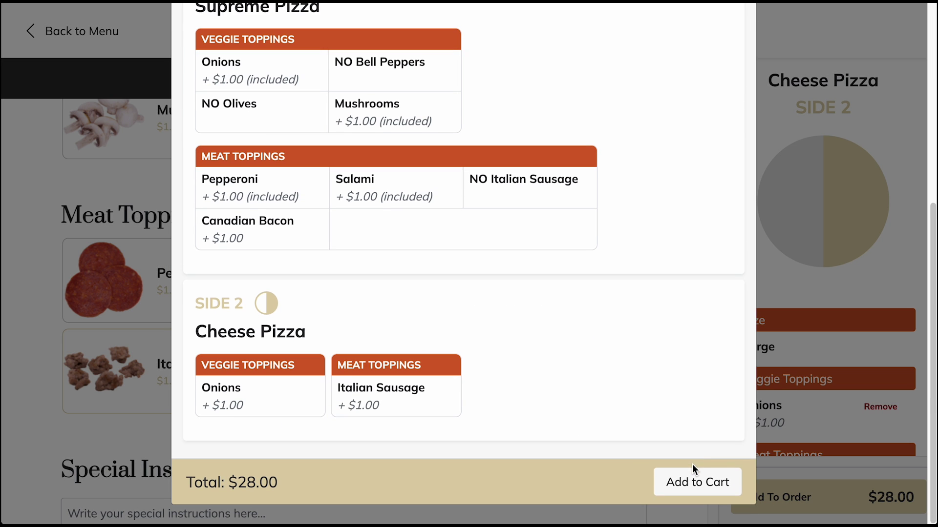
{"action": "left_click", "coordinate": [675, 483]}
{"action": "scroll", "coordinate": [704, 404], "scroll_direction": "down", "scroll_amount": 1}
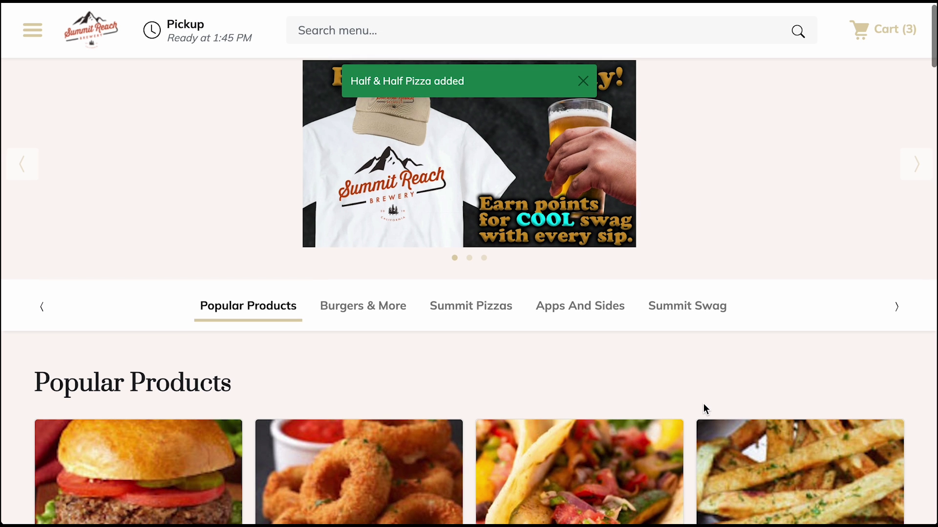
Step: Raise the Onion Rings quantity in the cart to 2 and proceed to checkout
{"action": "left_click", "coordinate": [878, 39]}
{"action": "scroll", "coordinate": [857, 135], "scroll_direction": "down", "scroll_amount": 1}
{"action": "scroll", "coordinate": [857, 141], "scroll_direction": "down", "scroll_amount": 1}
{"action": "left_click", "coordinate": [771, 246]}
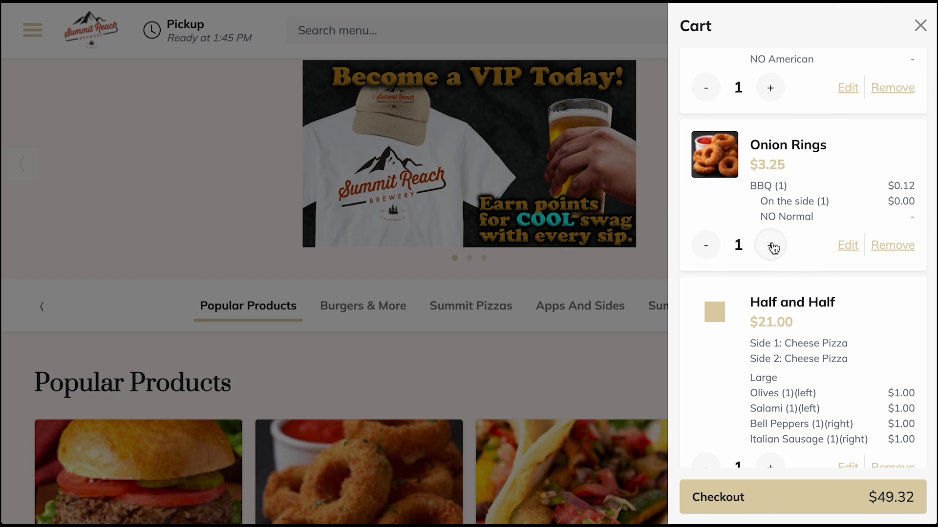
{"action": "scroll", "coordinate": [794, 266], "scroll_direction": "down", "scroll_amount": 1}
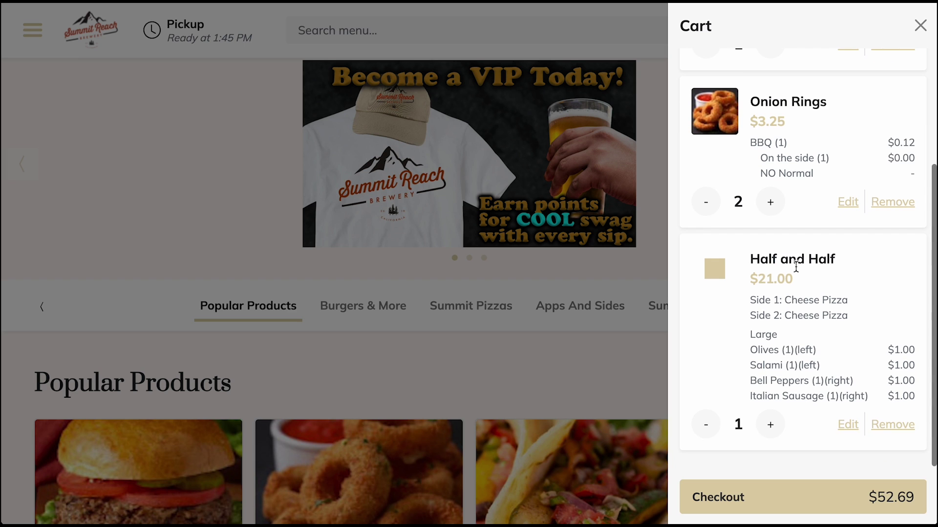
{"action": "left_click", "coordinate": [796, 502]}
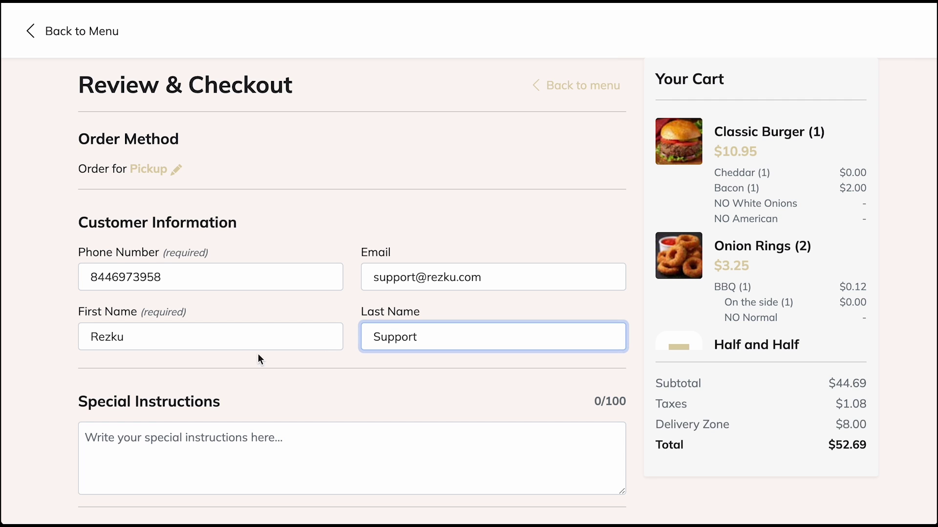
Step: Leave the special instructions and coupon code blank, and switch the order's tip to Custom
{"action": "scroll", "coordinate": [247, 361], "scroll_direction": "down", "scroll_amount": 2}
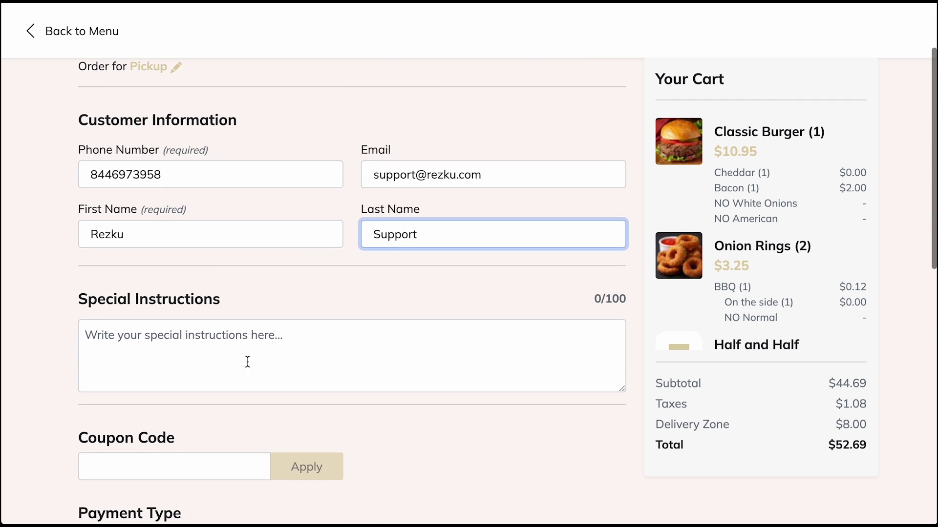
{"action": "key", "text": "Tab"}
{"action": "key", "text": "Tab"}
{"action": "scroll", "coordinate": [248, 361], "scroll_direction": "down", "scroll_amount": 7}
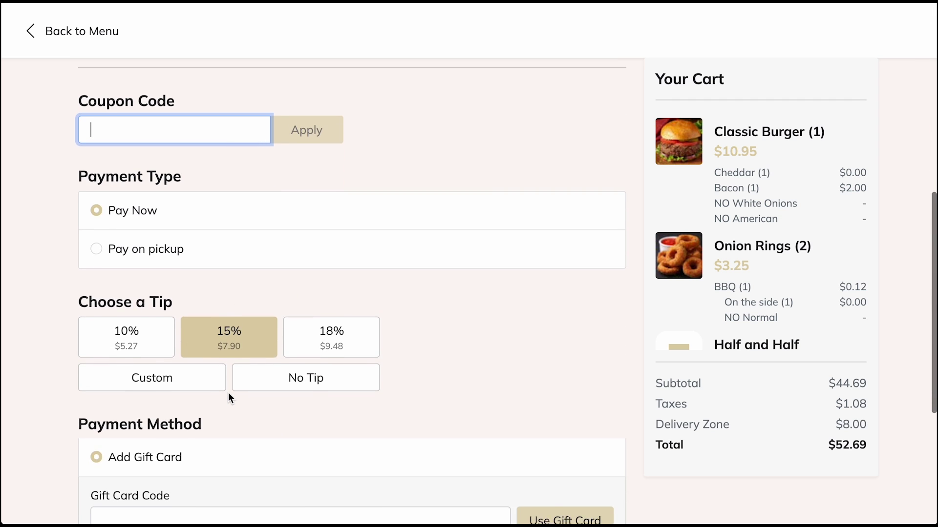
{"action": "left_click", "coordinate": [195, 350]}
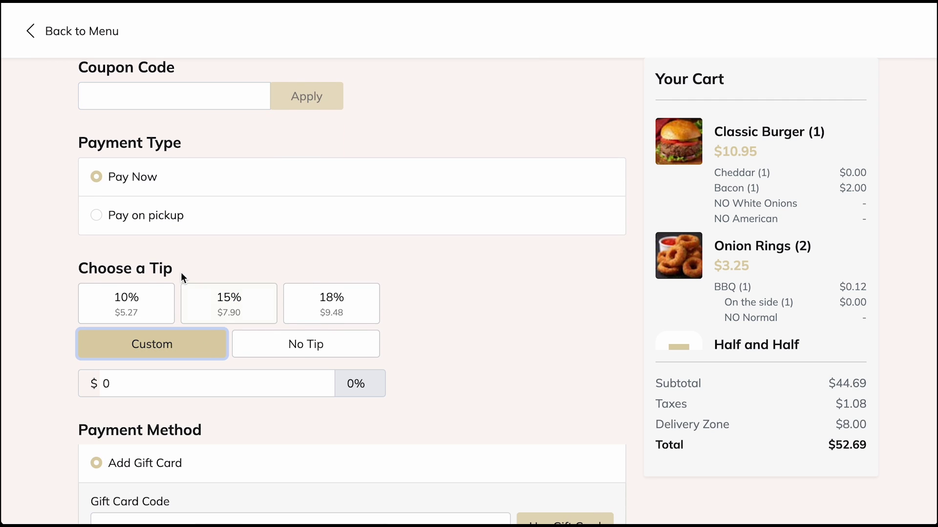
Step: Set the payment type to Pay on pickup and place the order after completing the reCAPTCHA check
{"action": "left_click", "coordinate": [145, 222]}
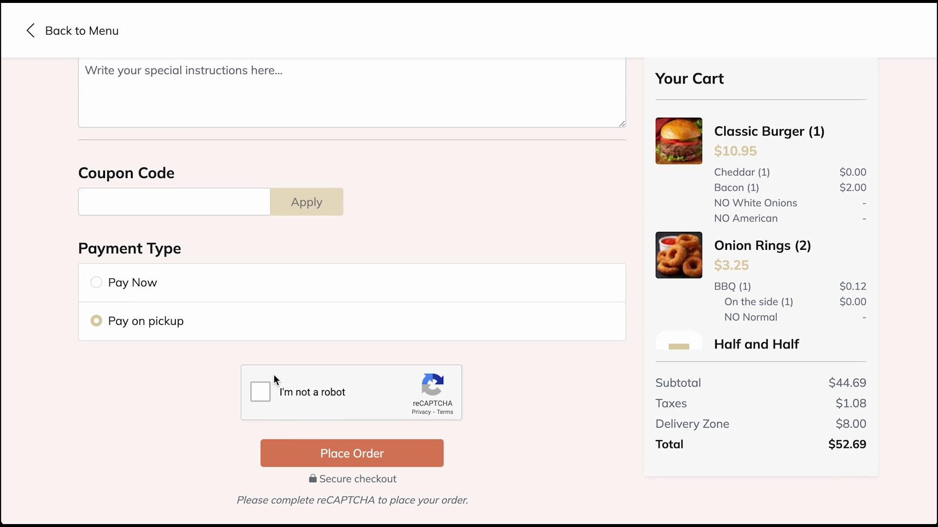
{"action": "left_click", "coordinate": [264, 391]}
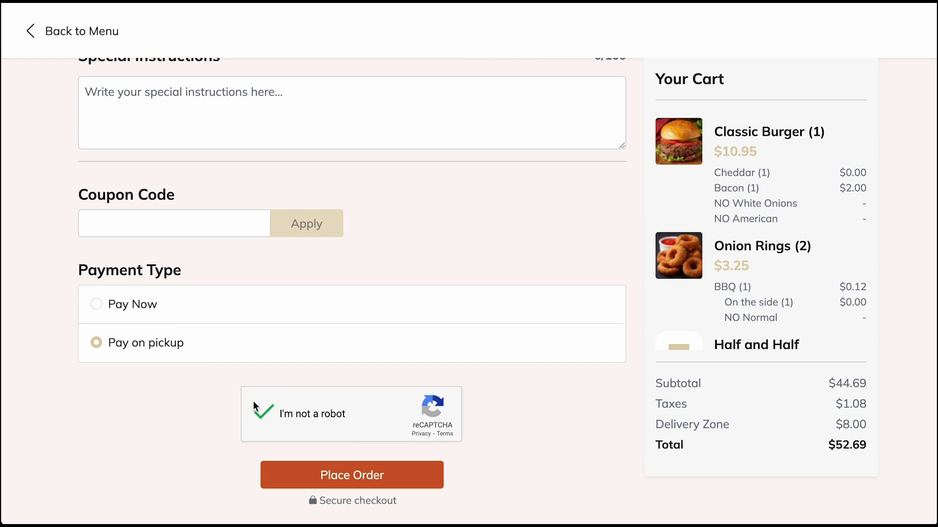
{"action": "left_click", "coordinate": [270, 484]}
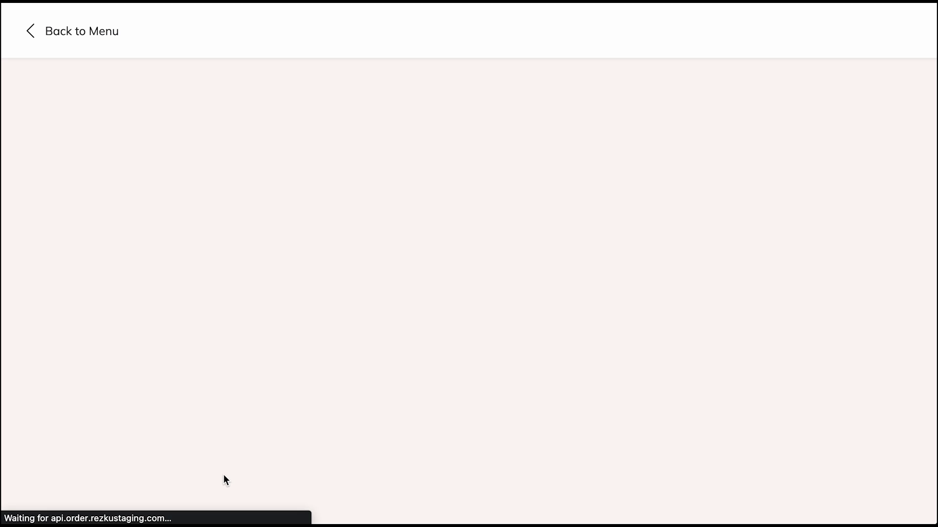